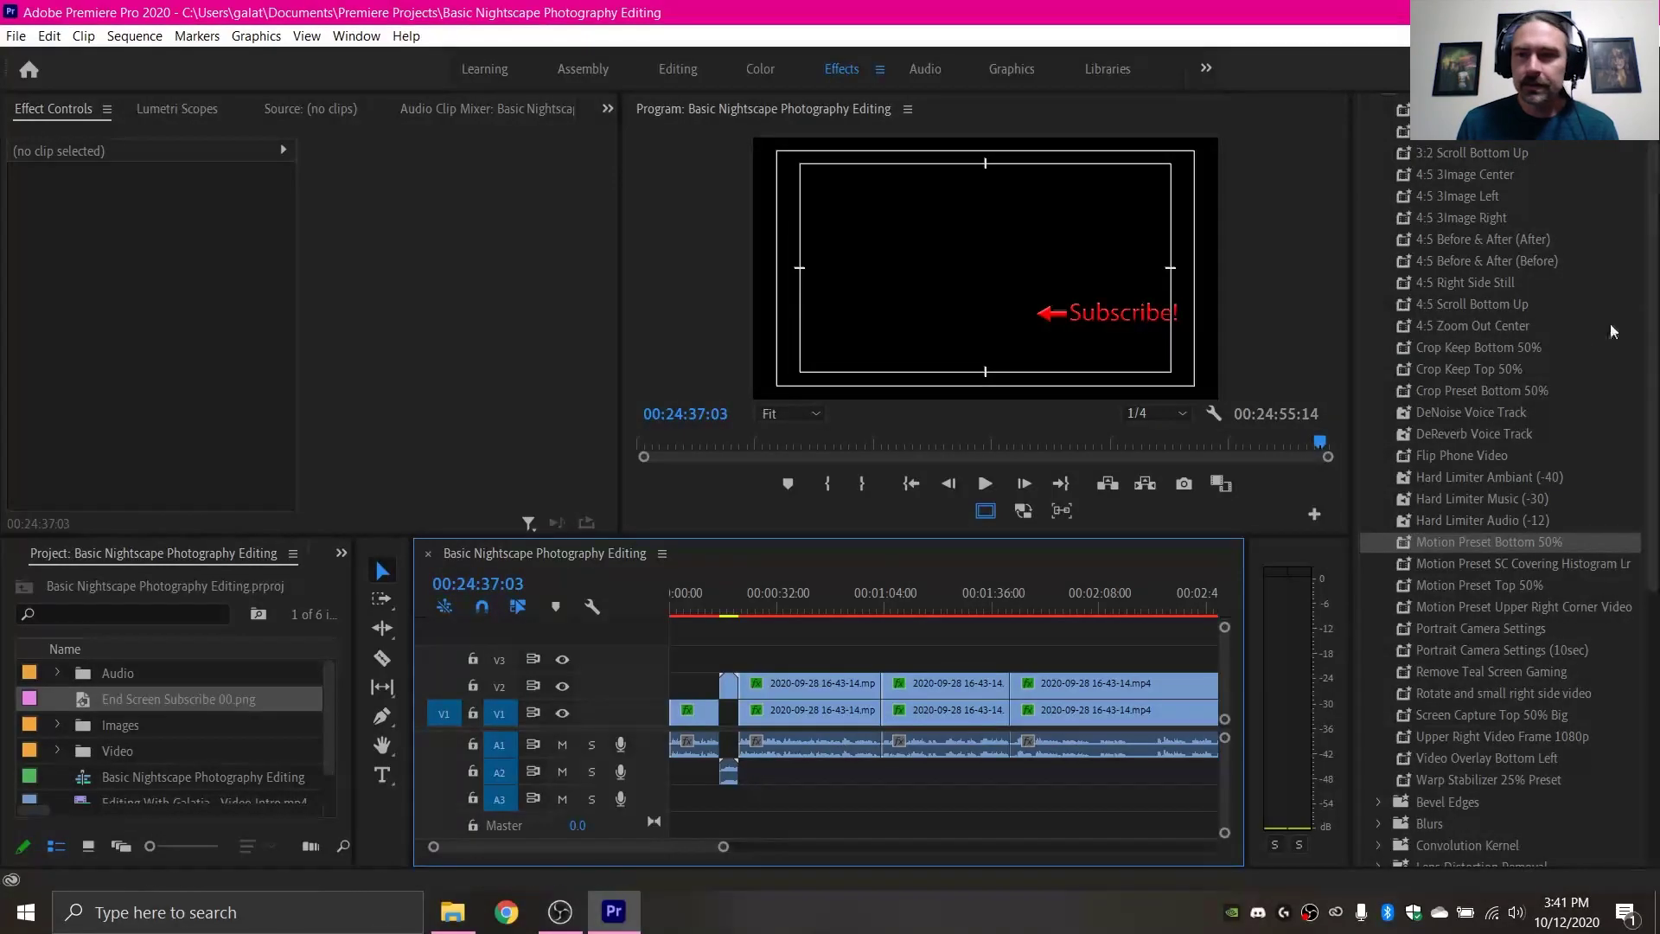
Collapse the Presets folder and expand Audio Transitions (Crossfade) and Video Transitions in the Effects panel
scroll(1581, 400, up, 3)
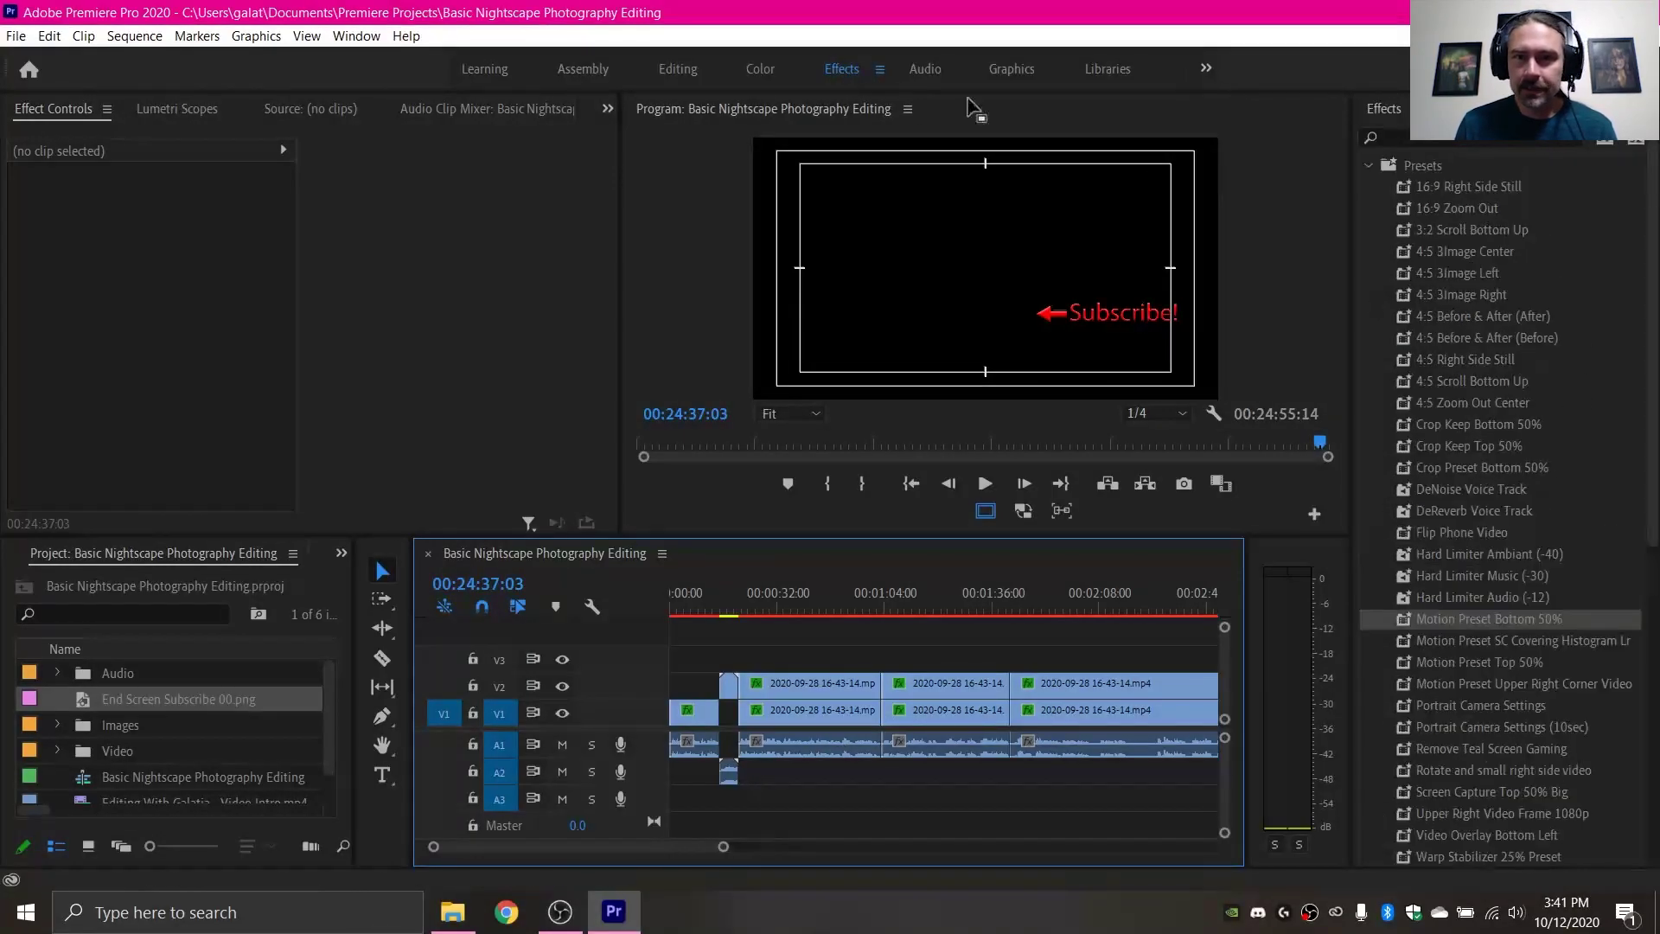
click(1368, 166)
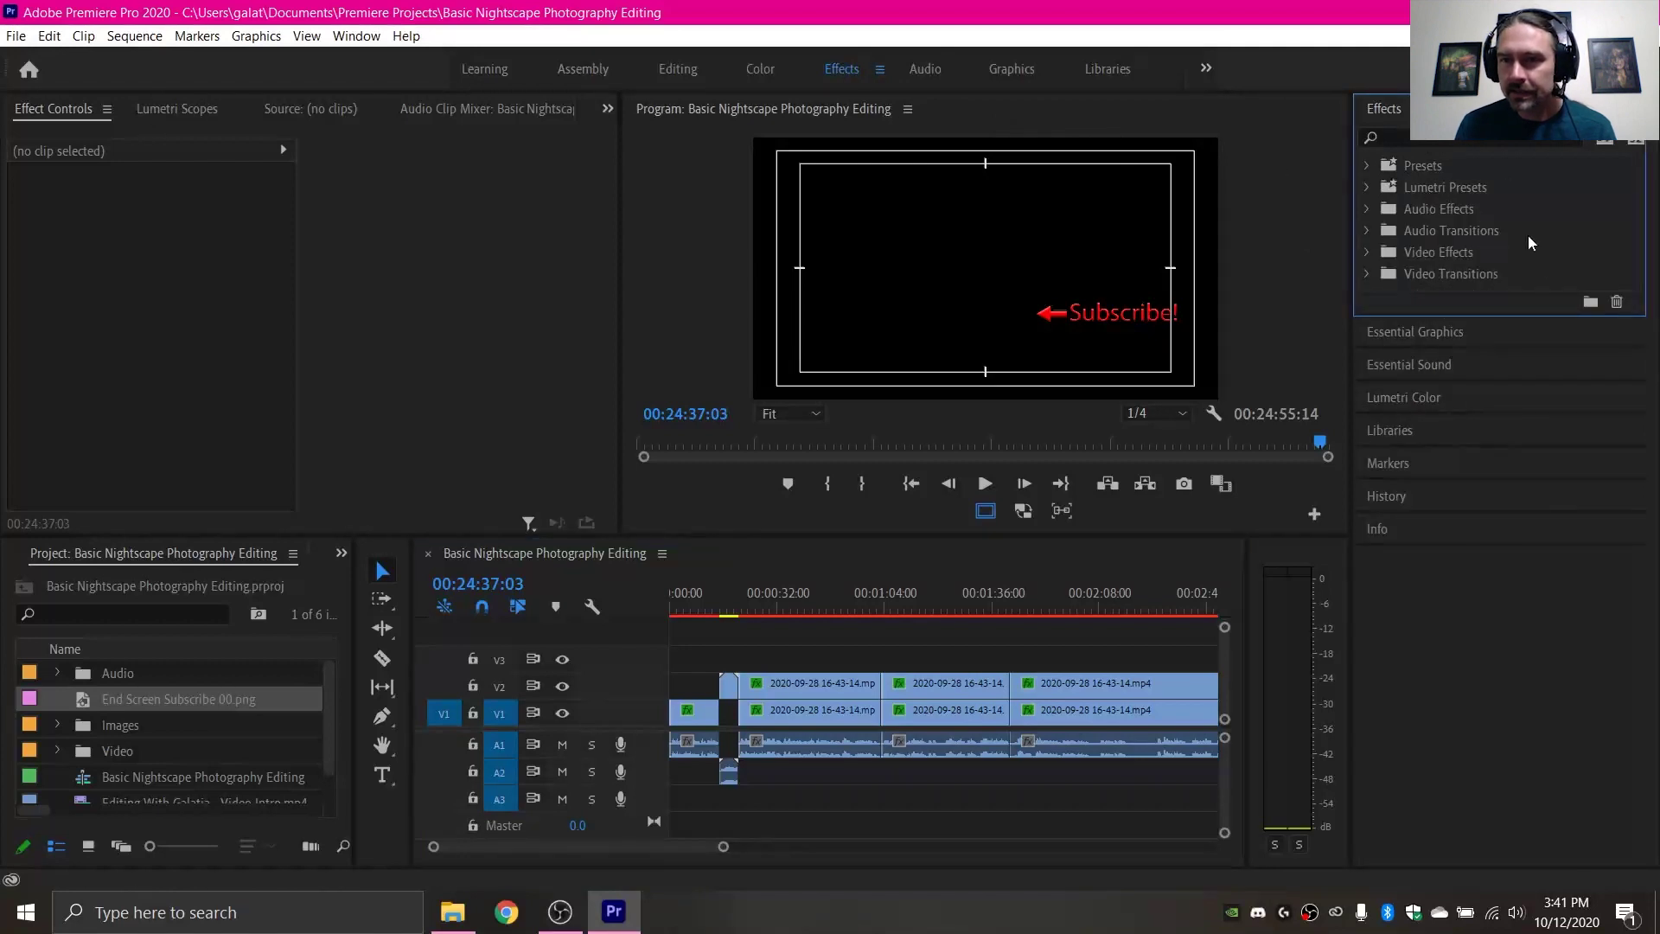
click(1368, 231)
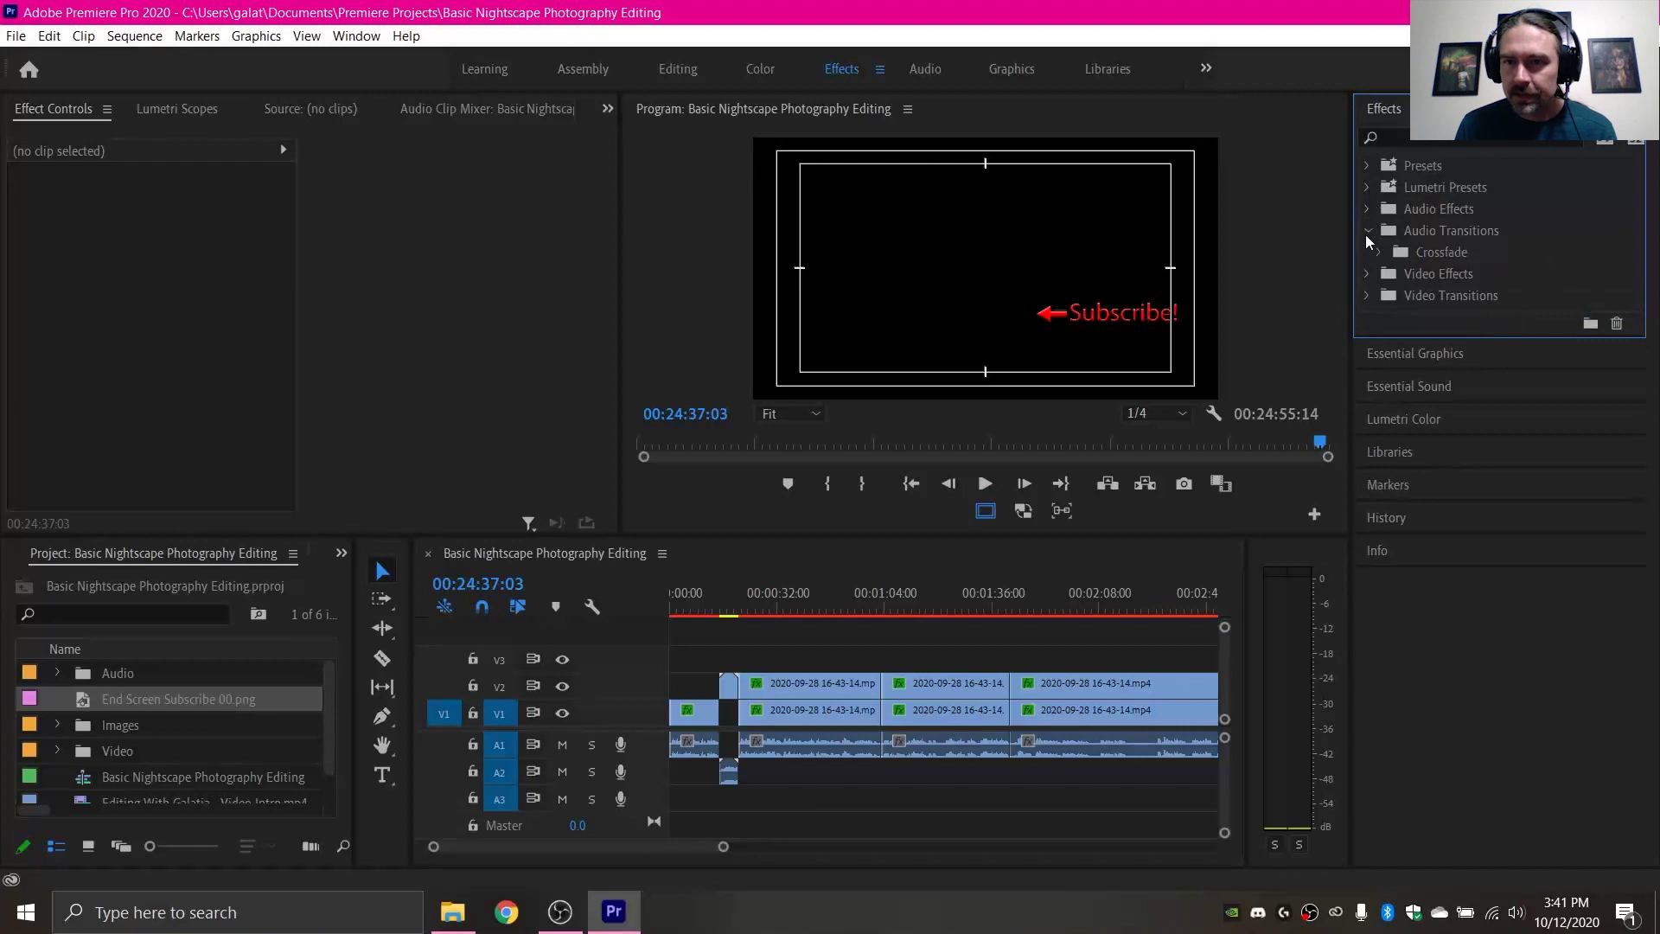
click(1366, 297)
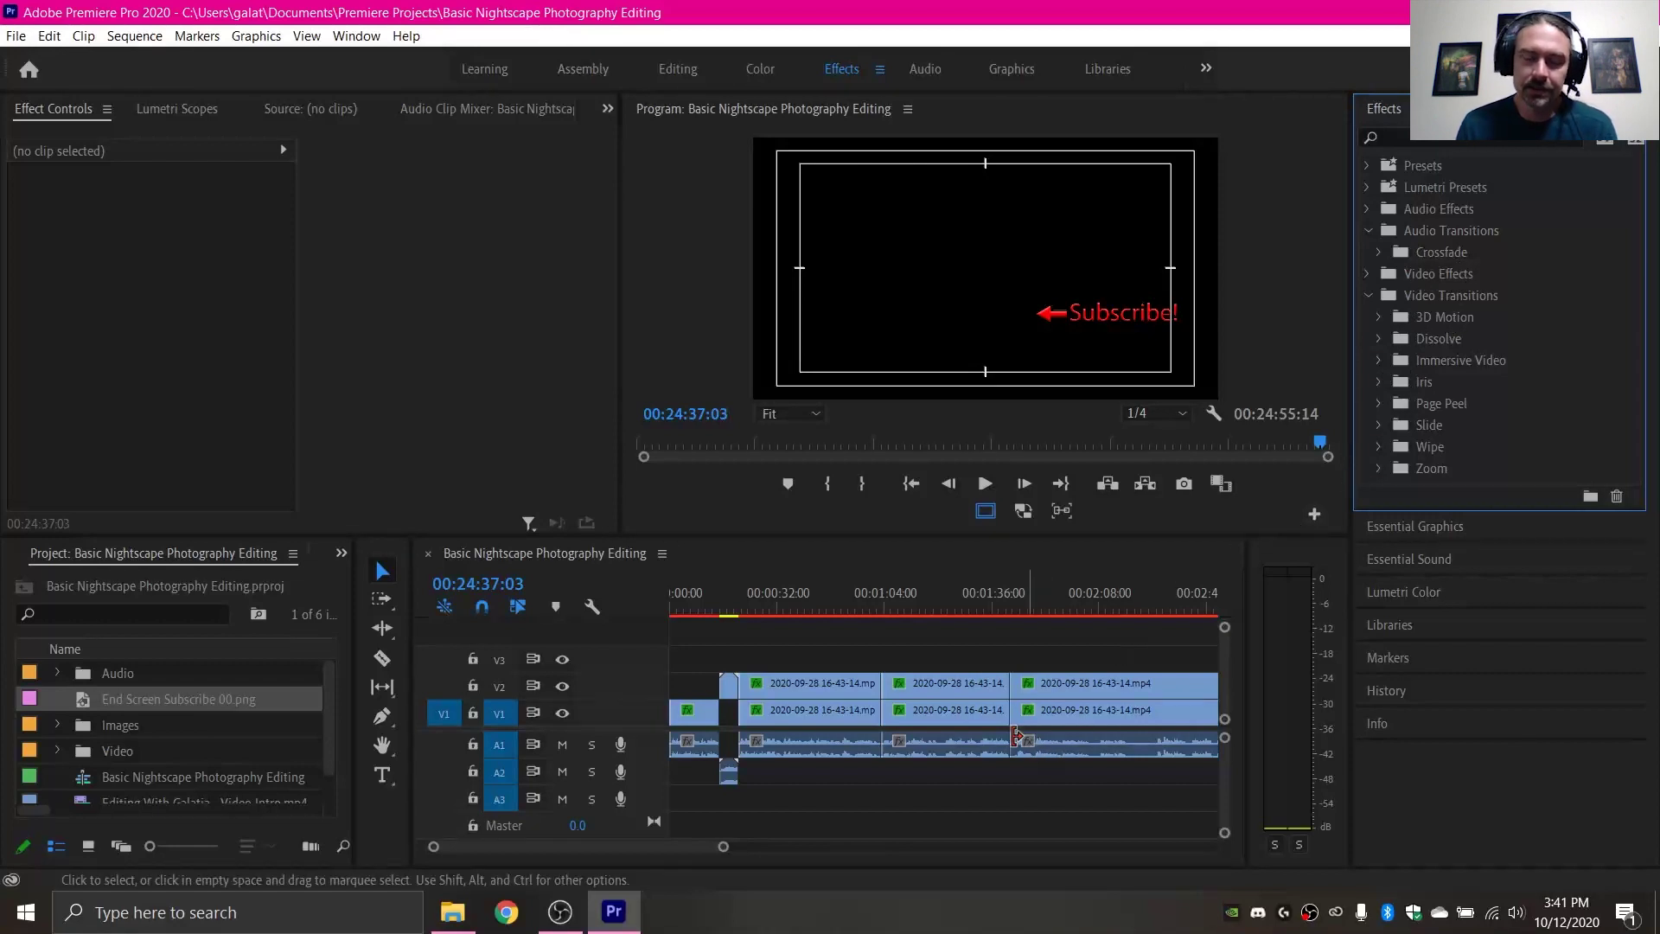
drag(752, 726, 739, 719)
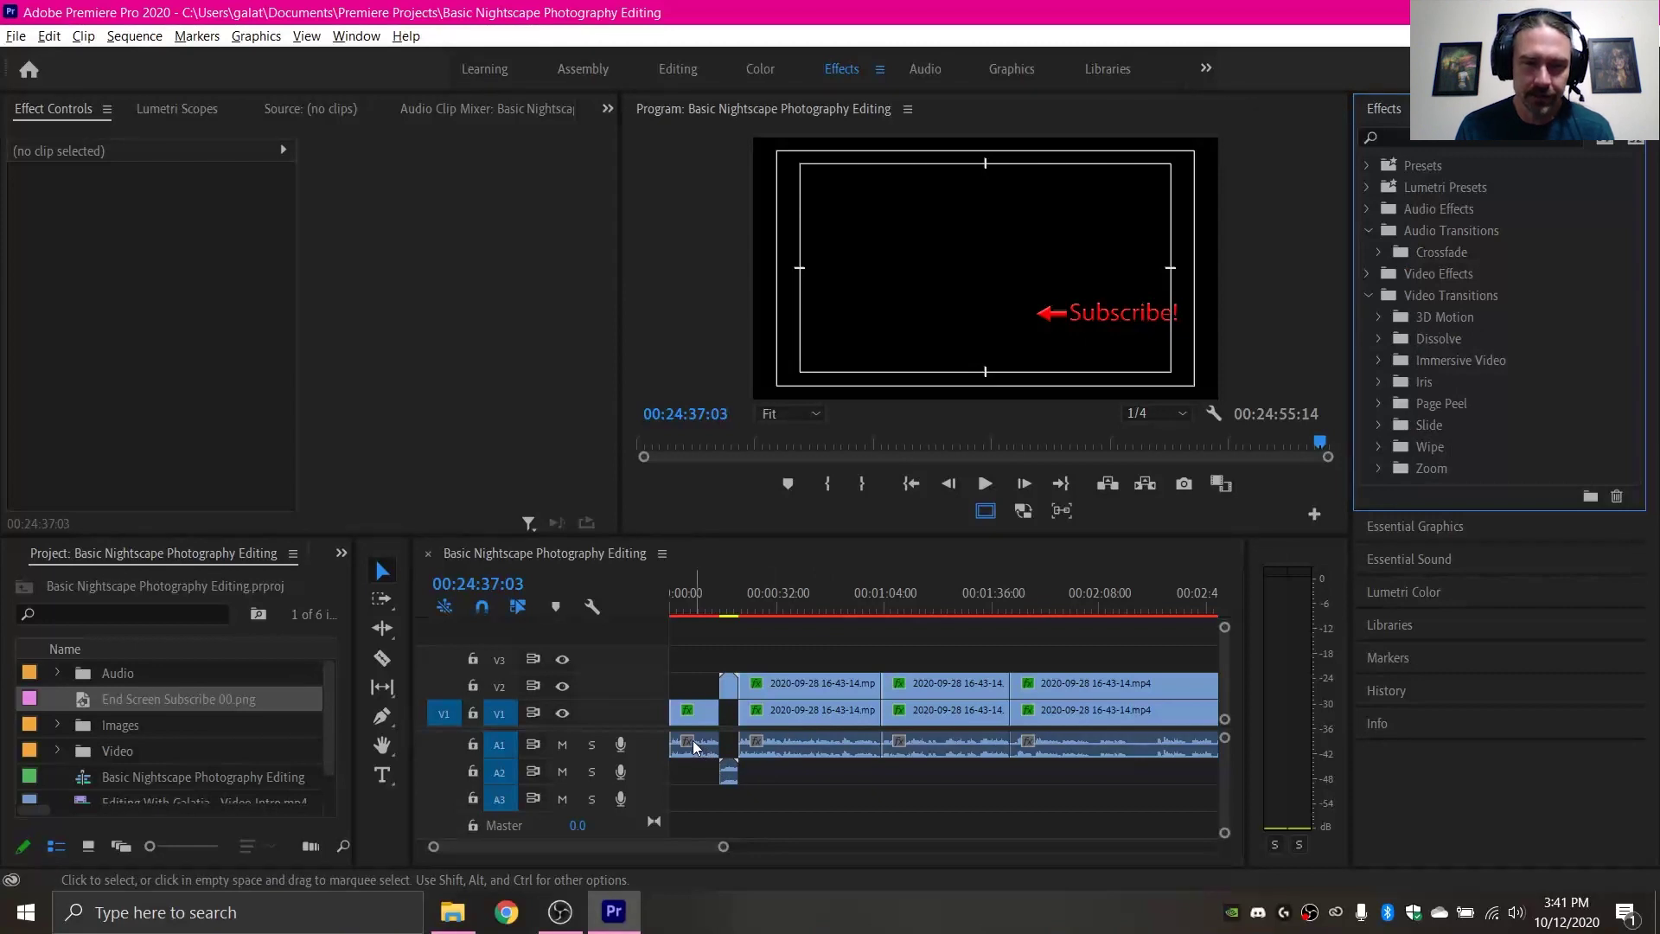
scroll(693, 740, up, 3)
Apply default transitions at the head of the first V1 clip and its A1 audio
scroll(743, 733, left, 3)
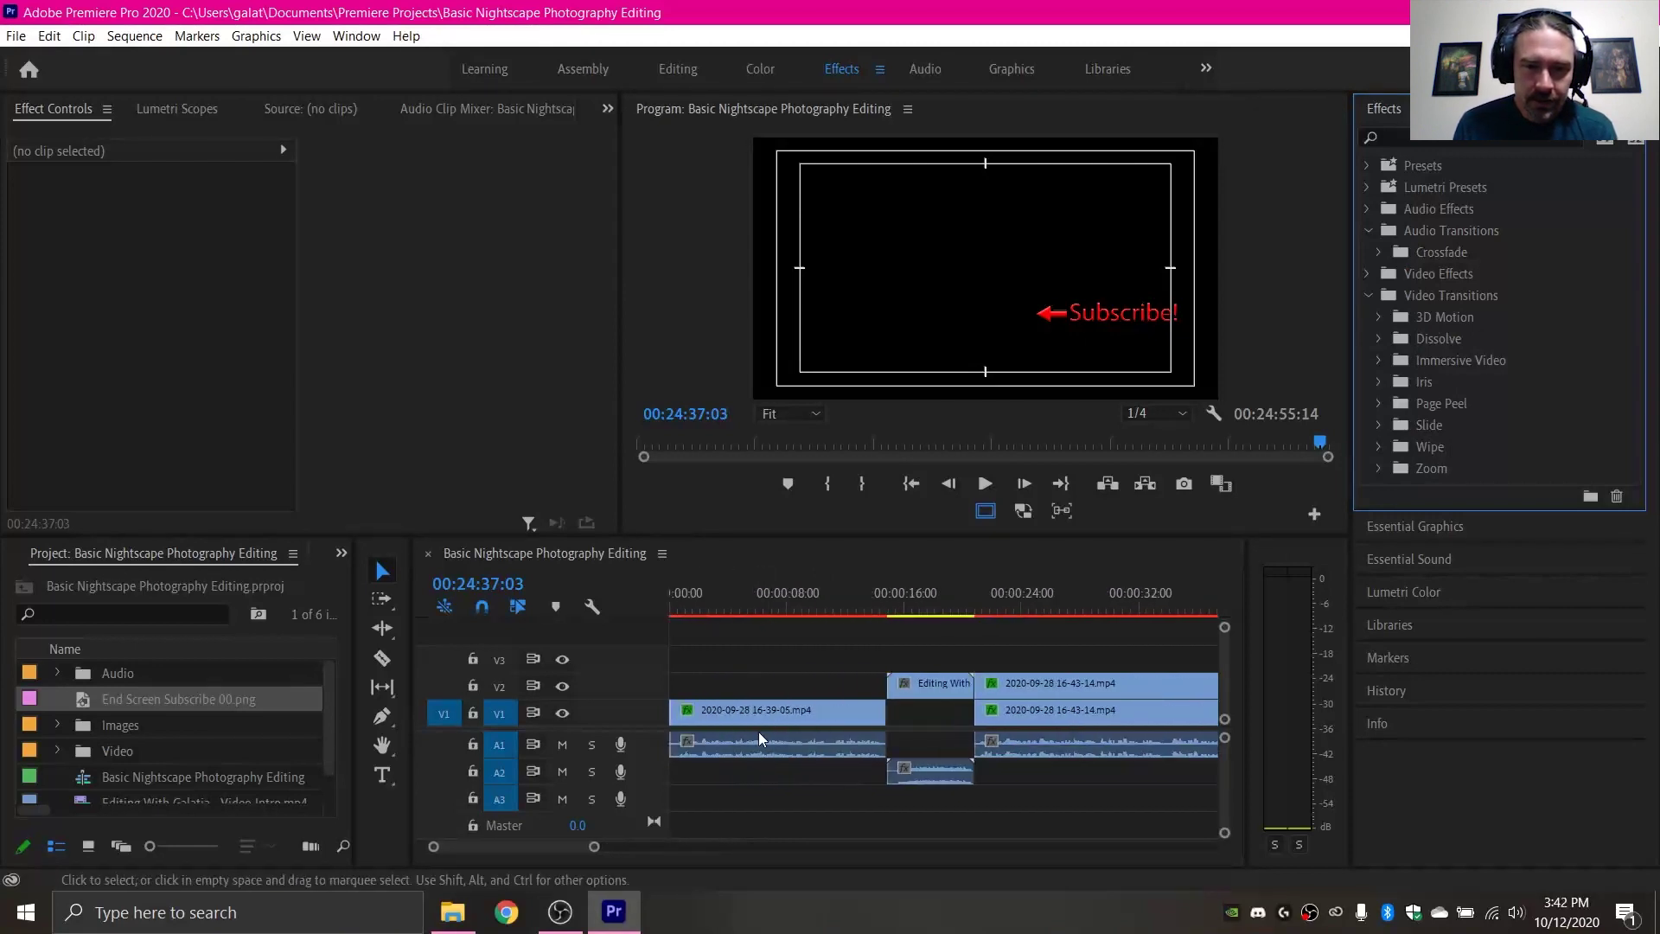
click(755, 667)
scroll(731, 735, up, 3)
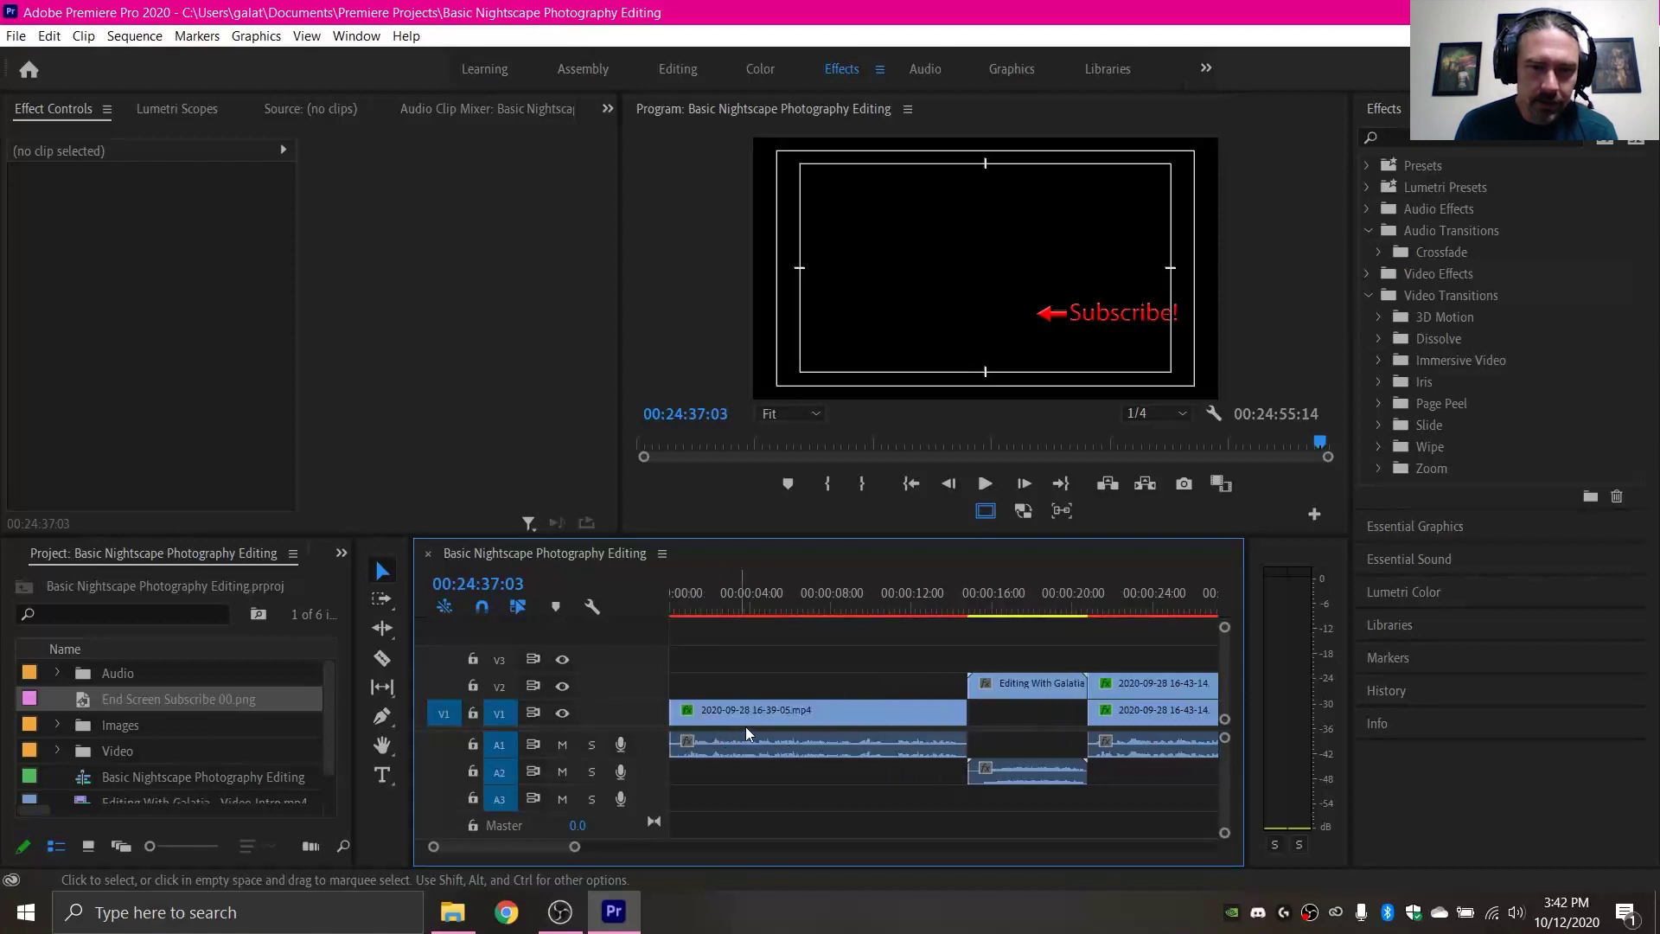
right_click(678, 716)
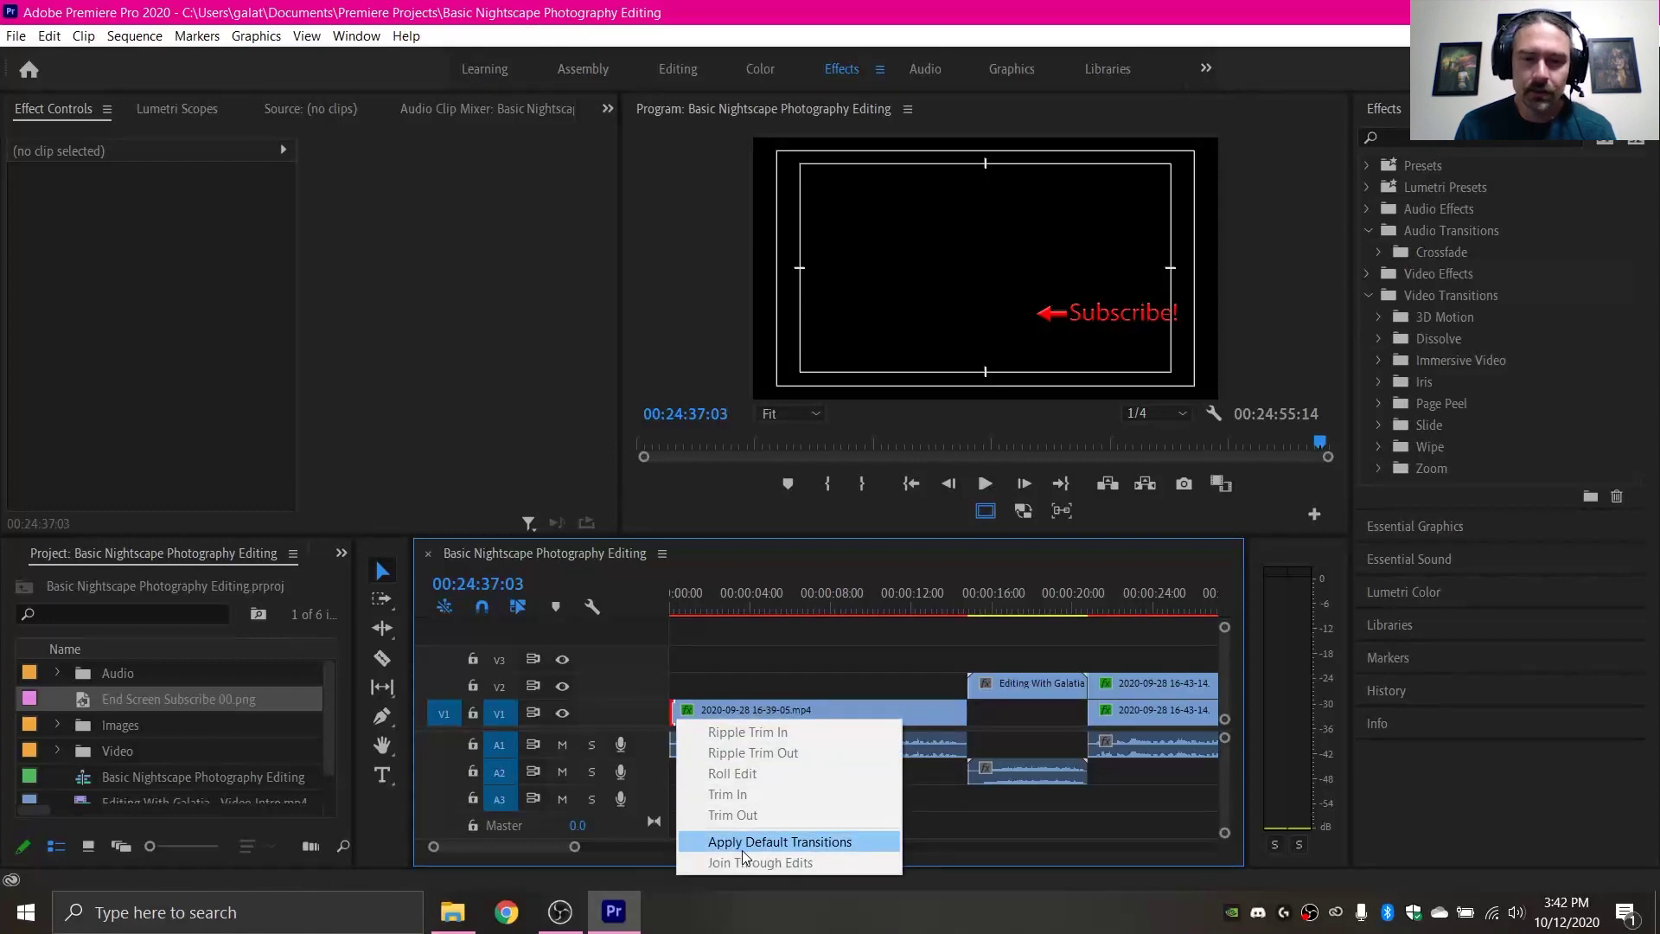
click(742, 849)
right_click(678, 750)
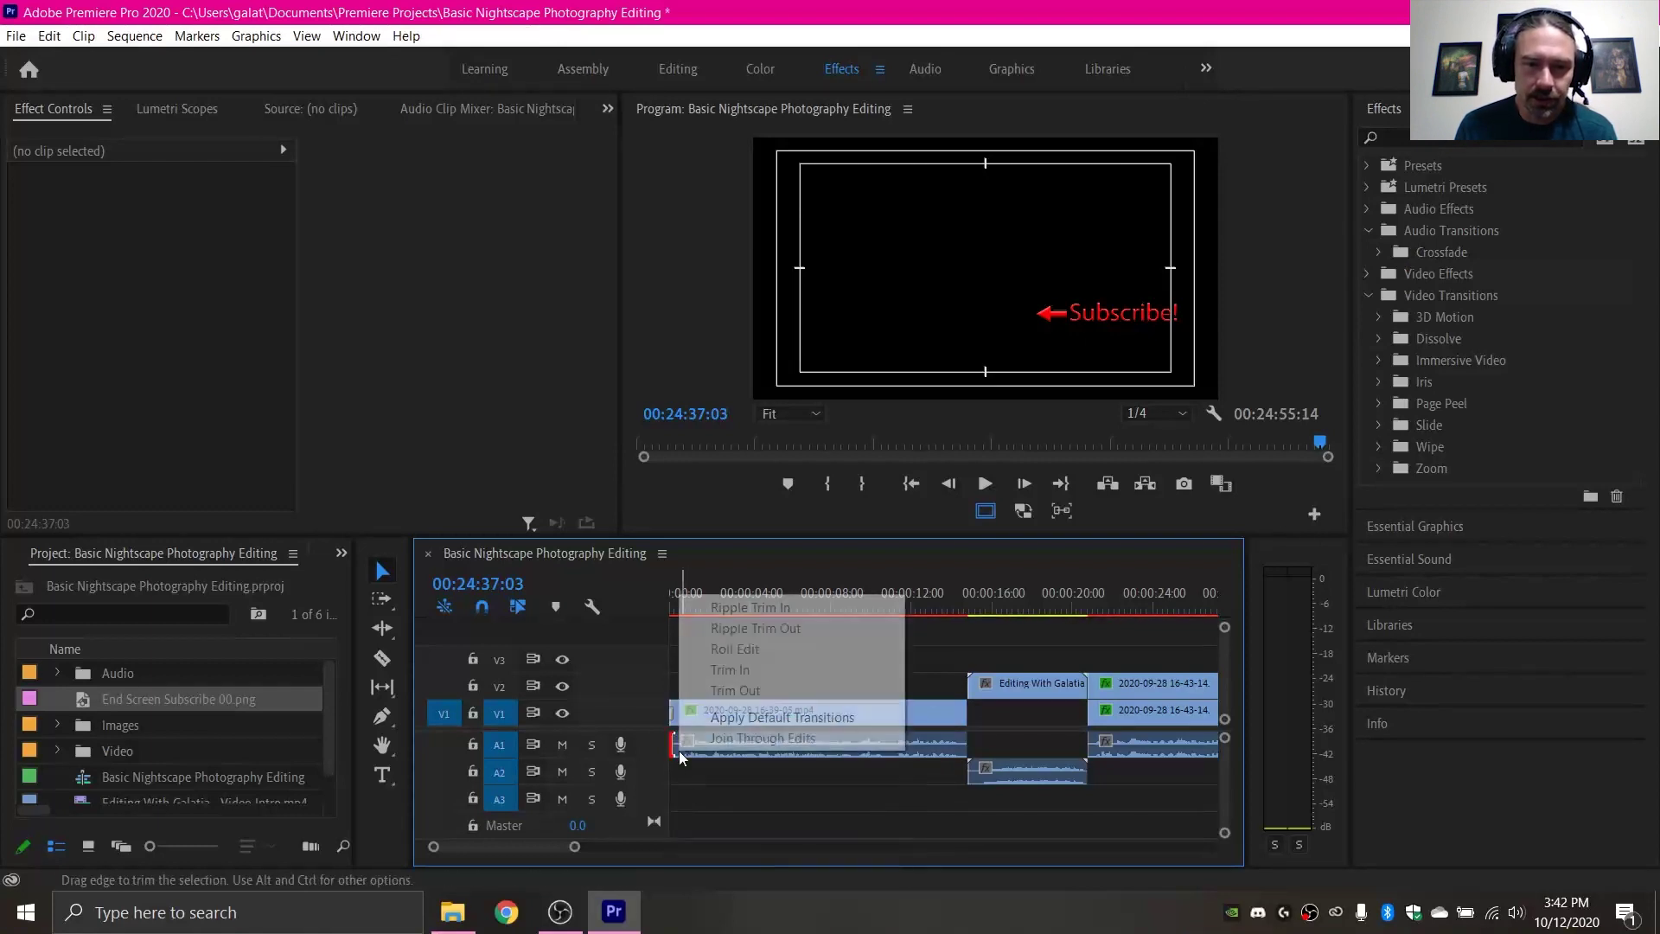
click(705, 723)
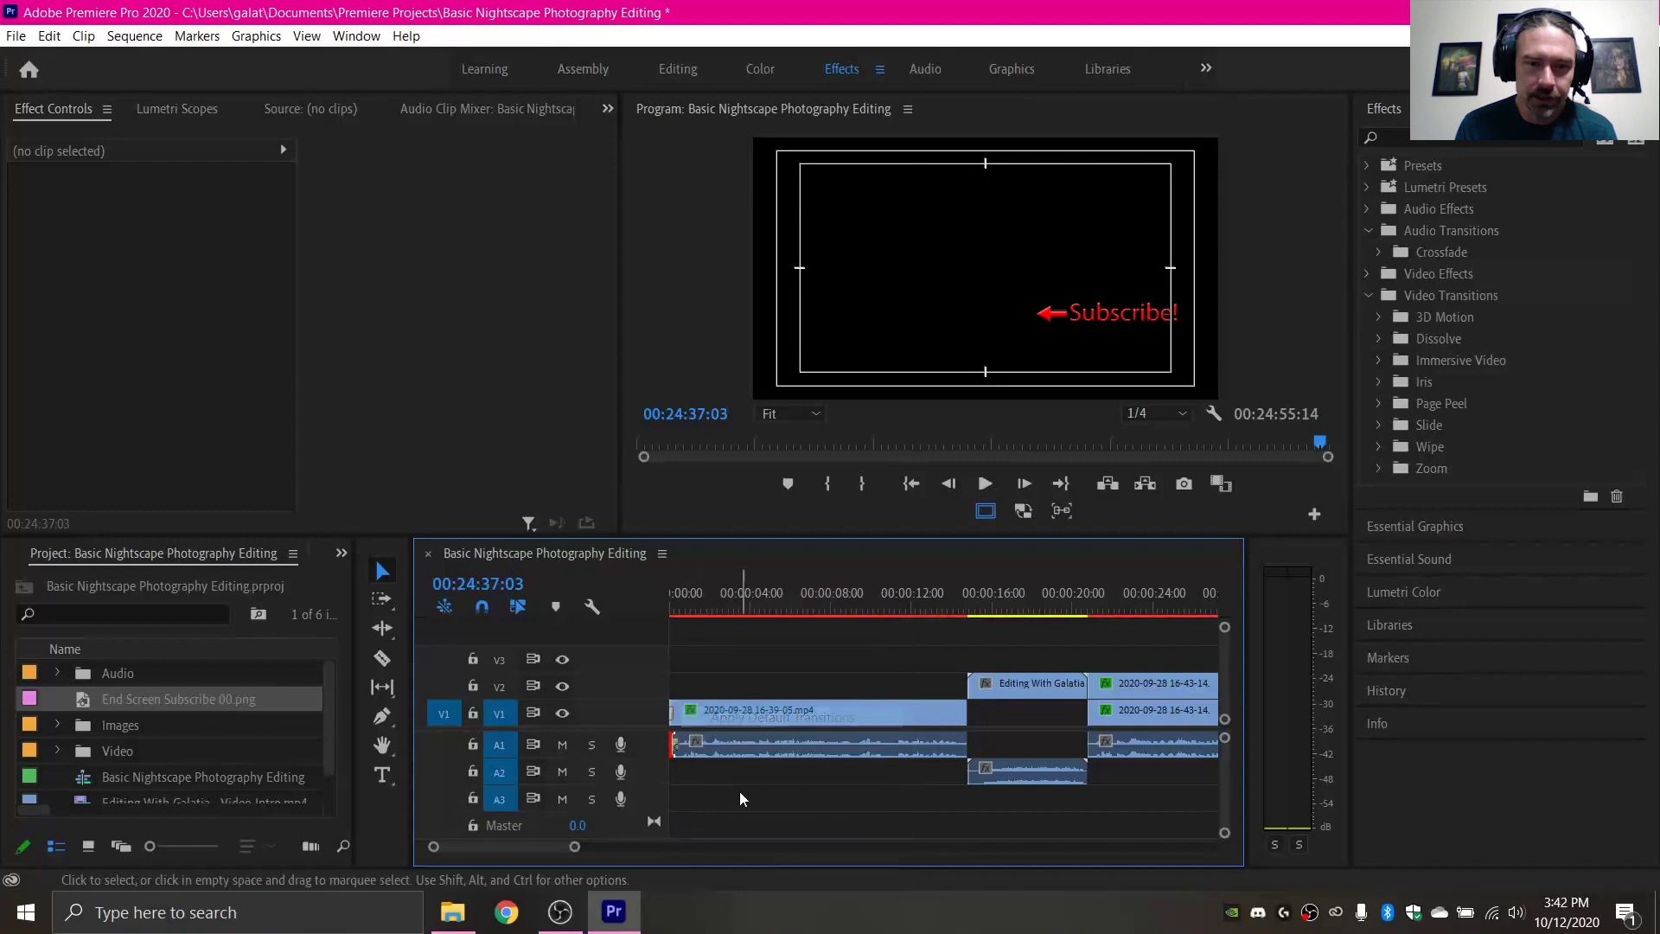
click(687, 761)
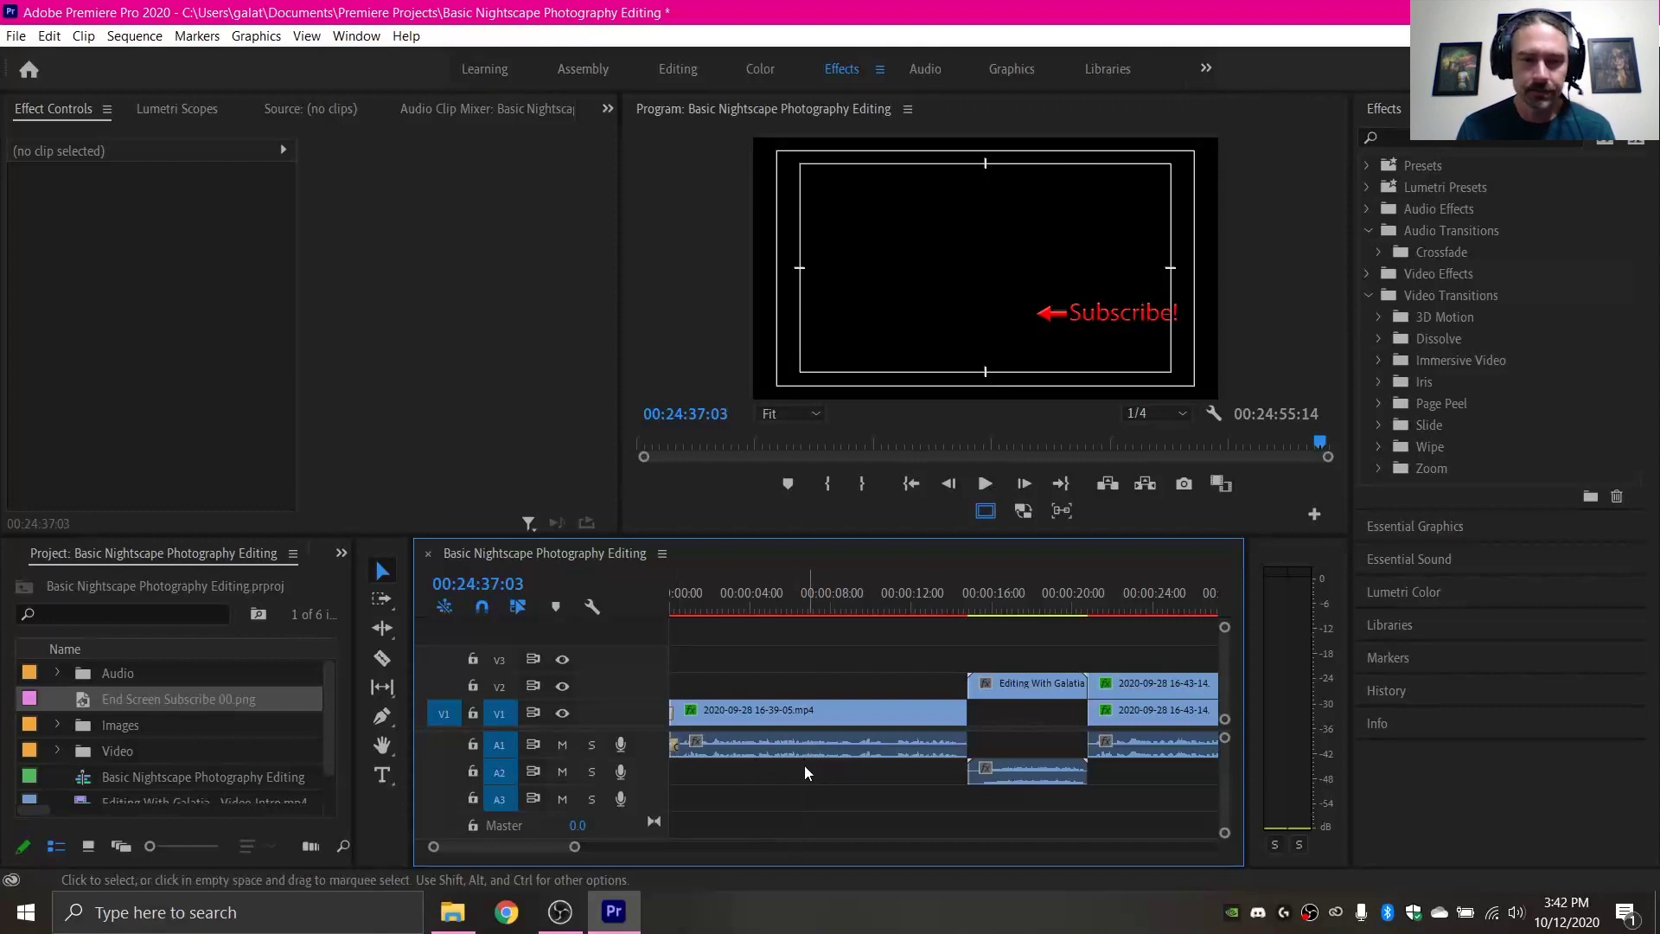
Apply default transitions at the first clip's V1 and A1 end before the gap
scroll(806, 765, down, 5)
scroll(804, 761, up, 1)
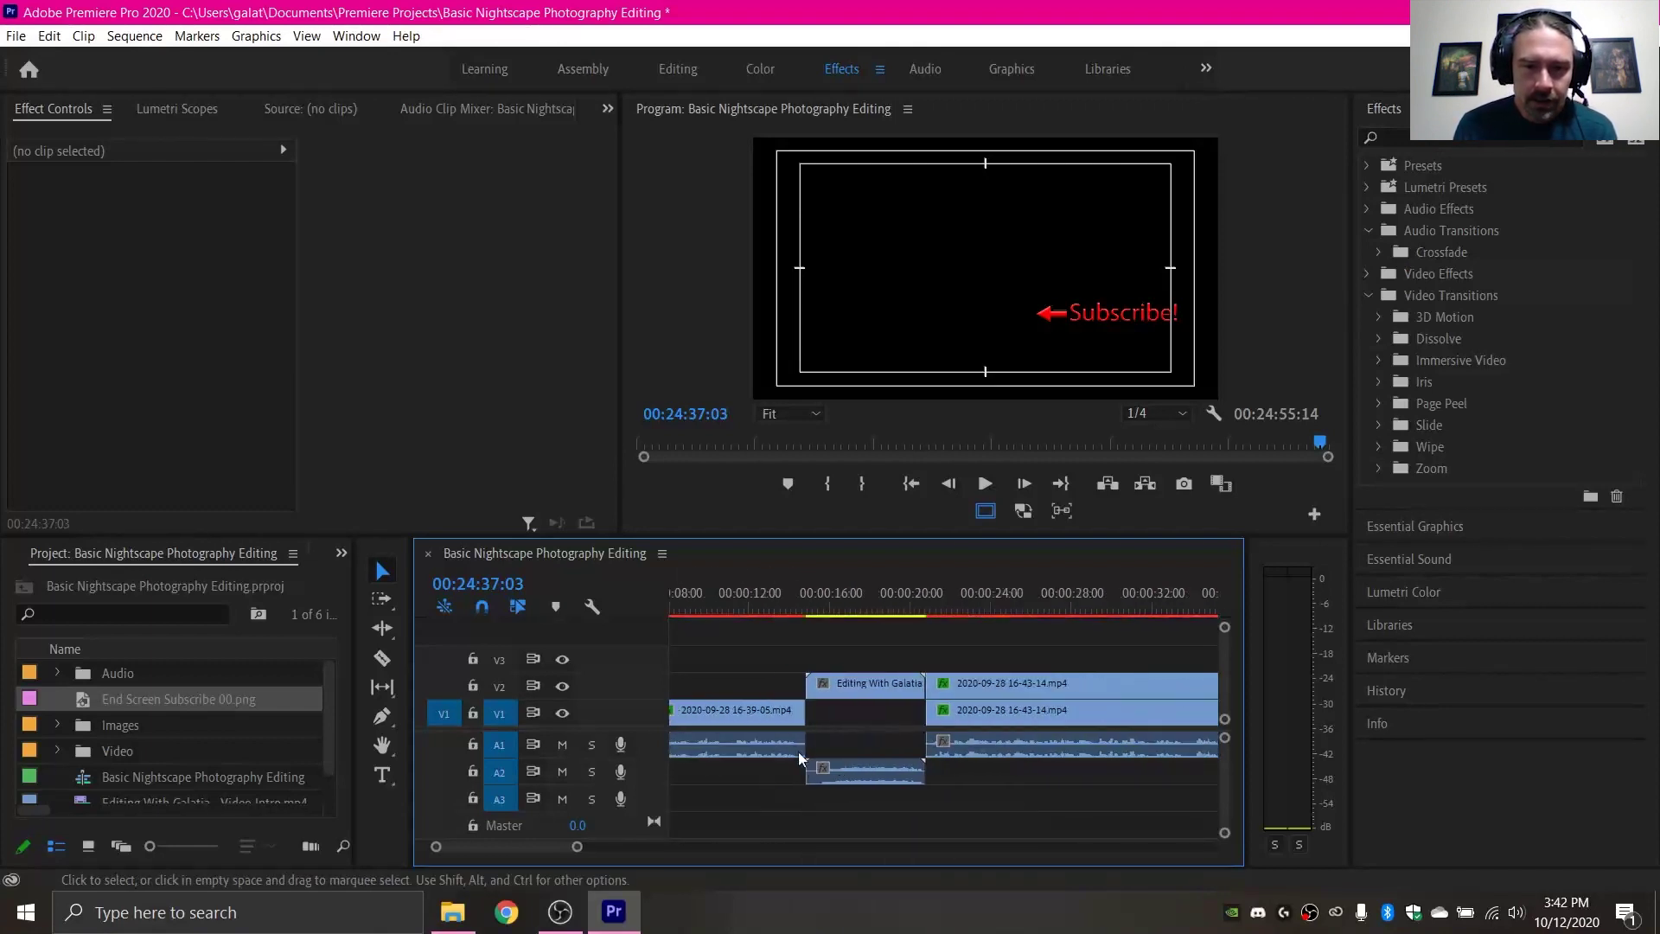
scroll(822, 728, down, 1)
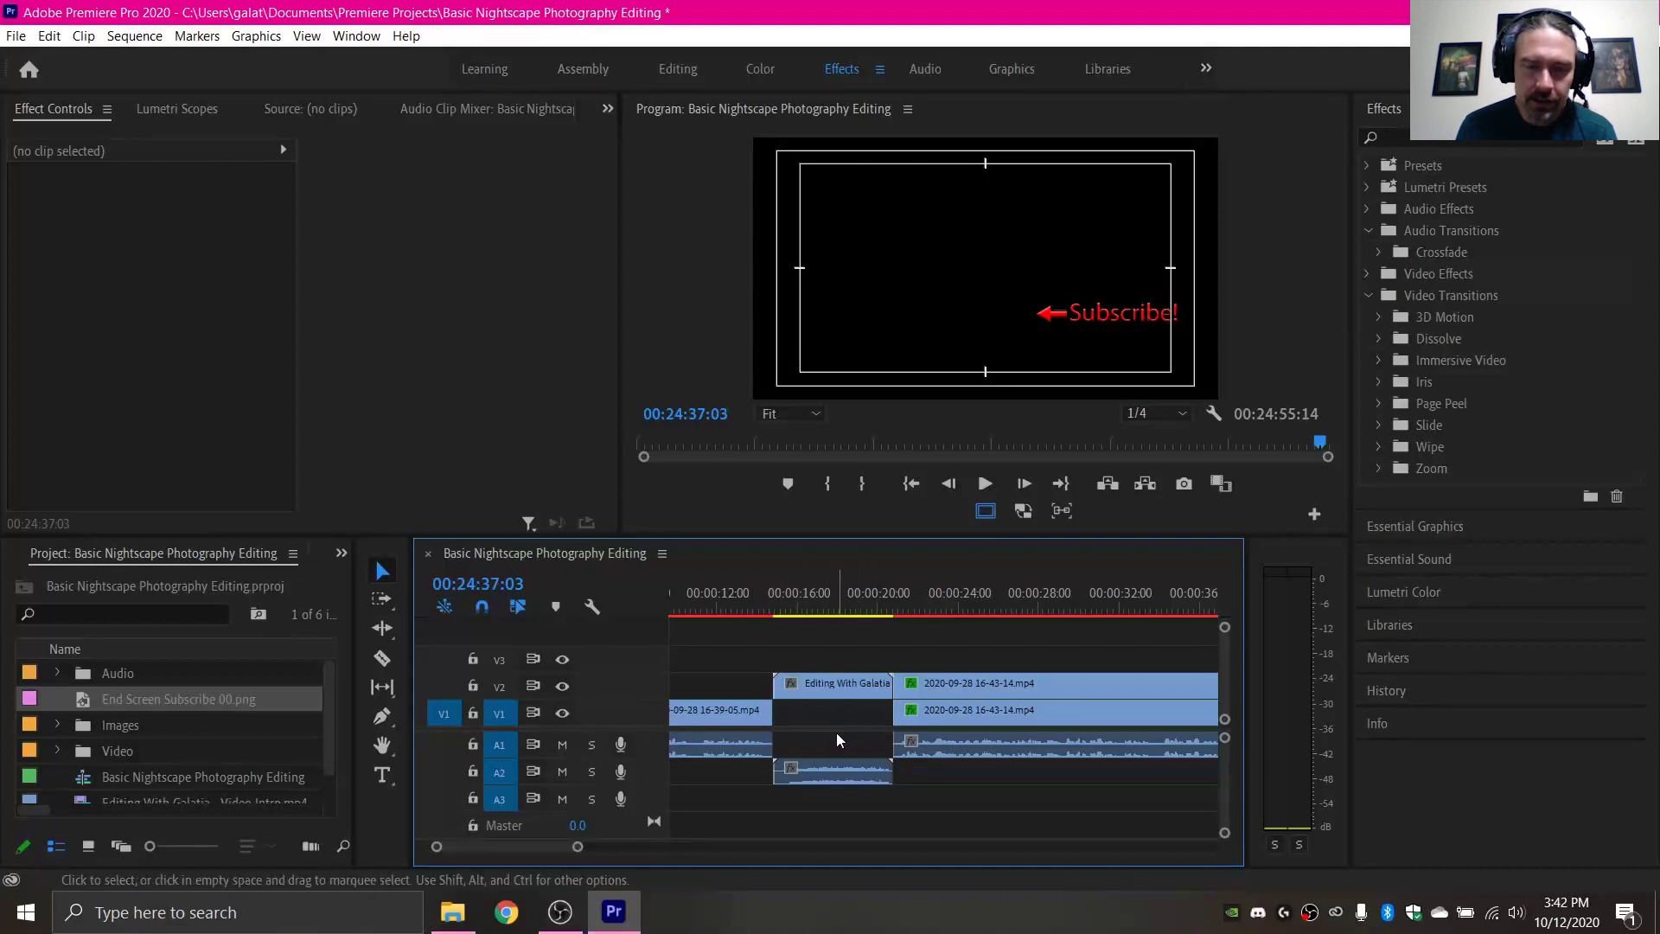
right_click(770, 712)
click(823, 832)
right_click(769, 749)
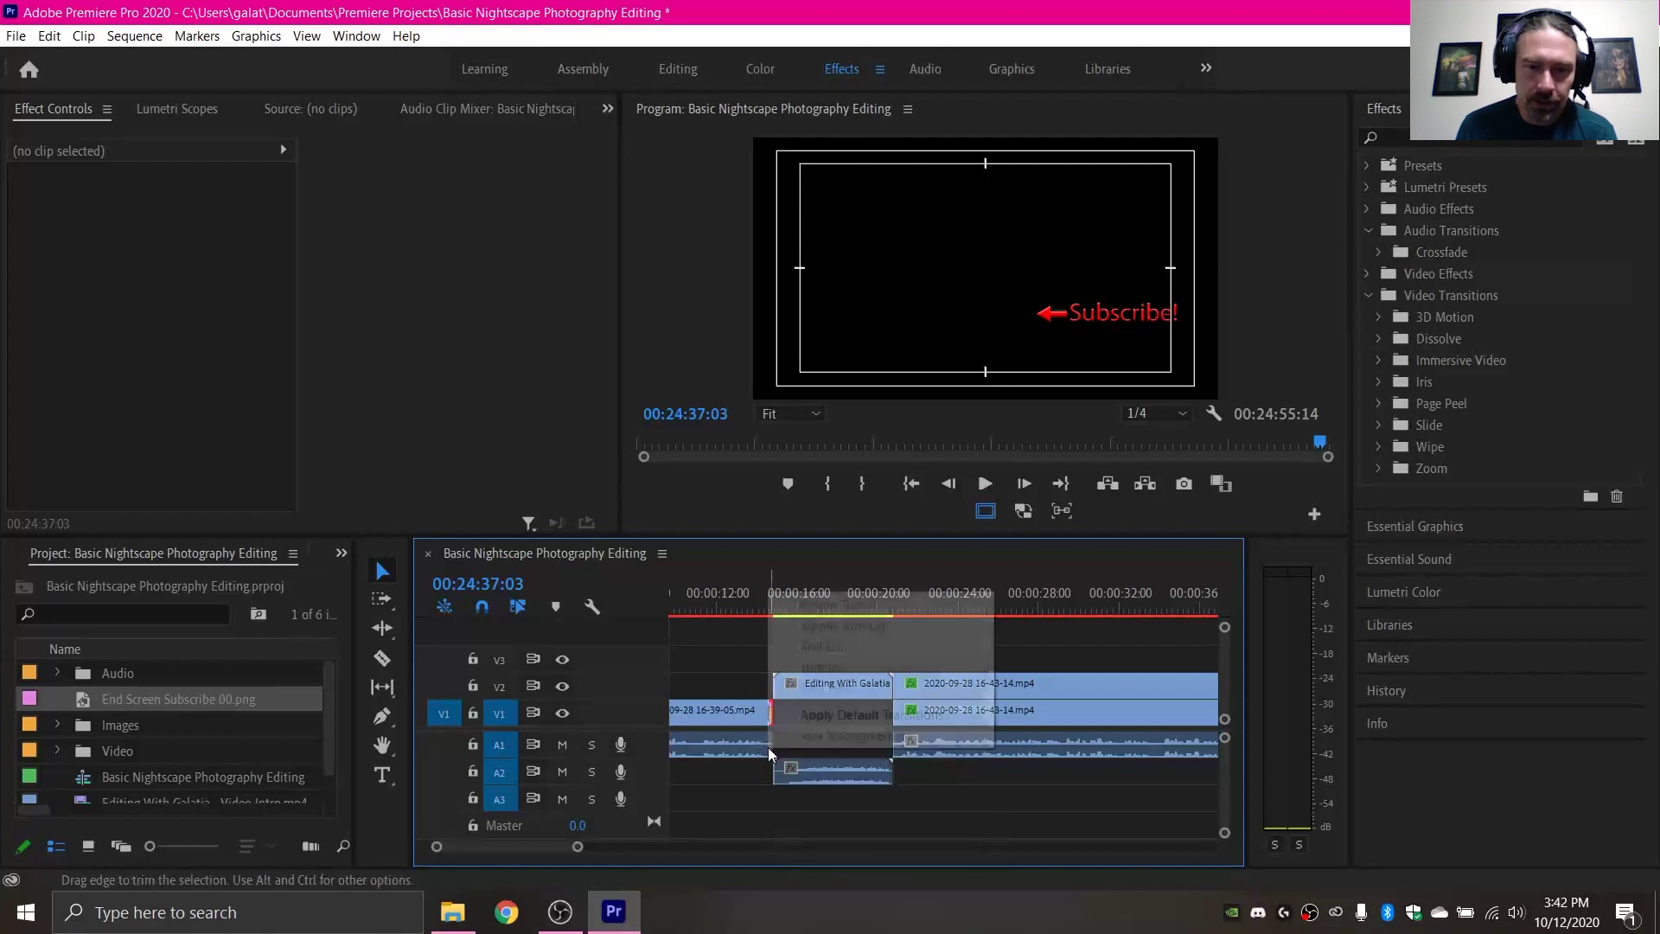
click(871, 715)
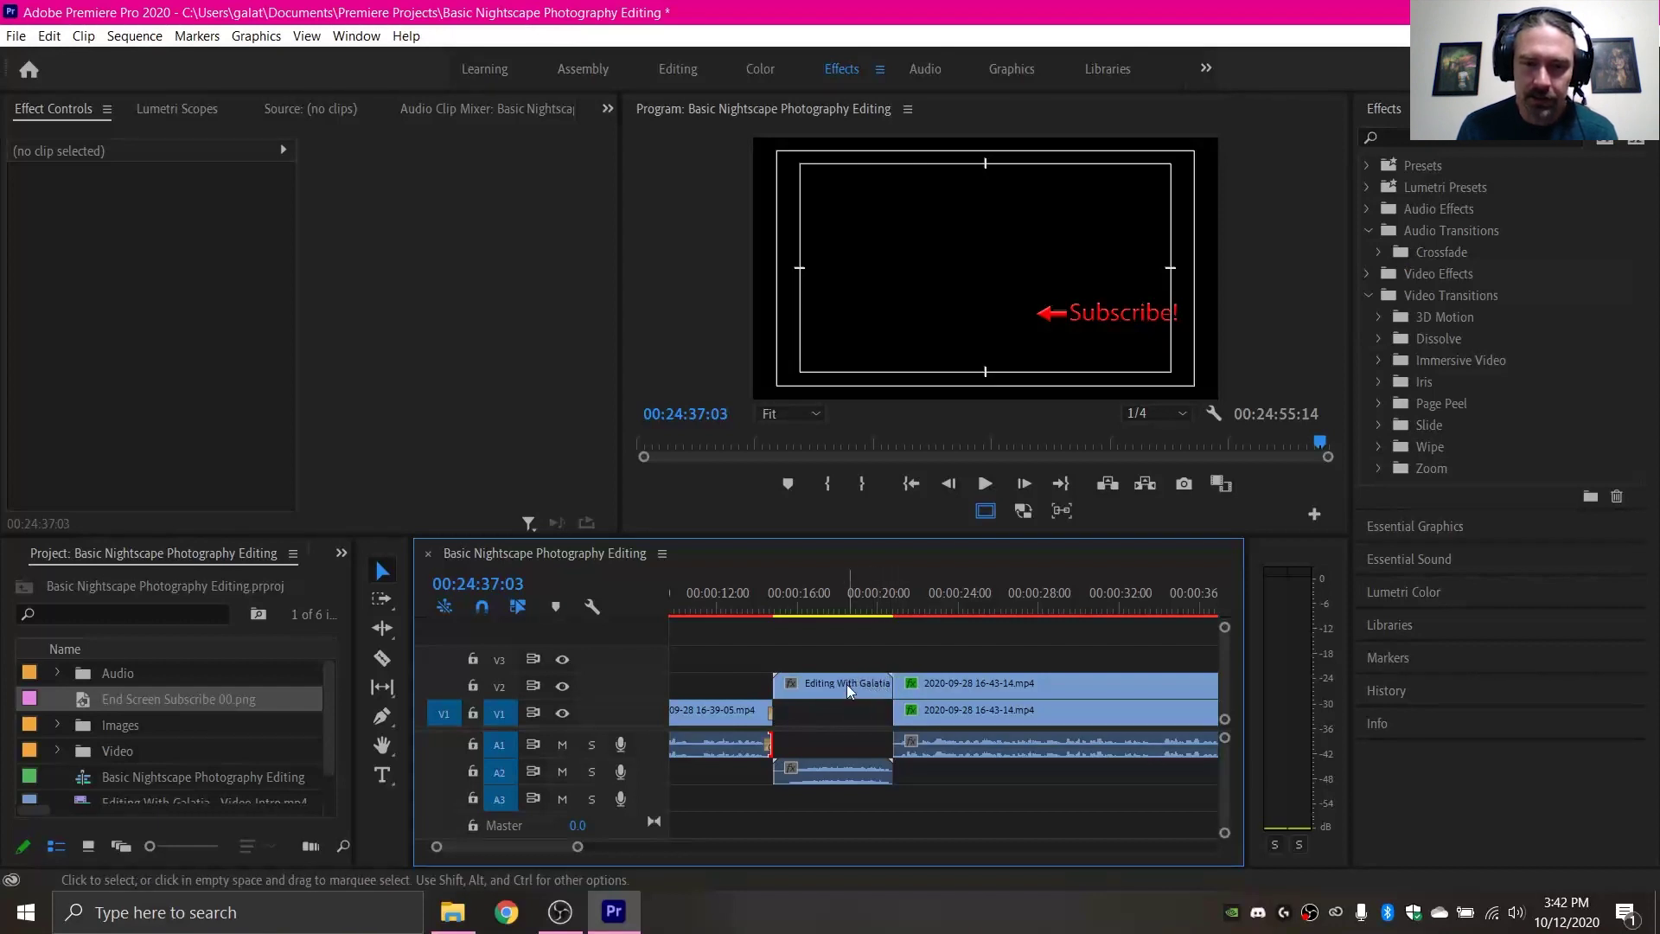
Move the Editing With Galatia intro to V3, then add default transitions at the V2, V1 and A1 clip starts
drag(847, 683, 870, 662)
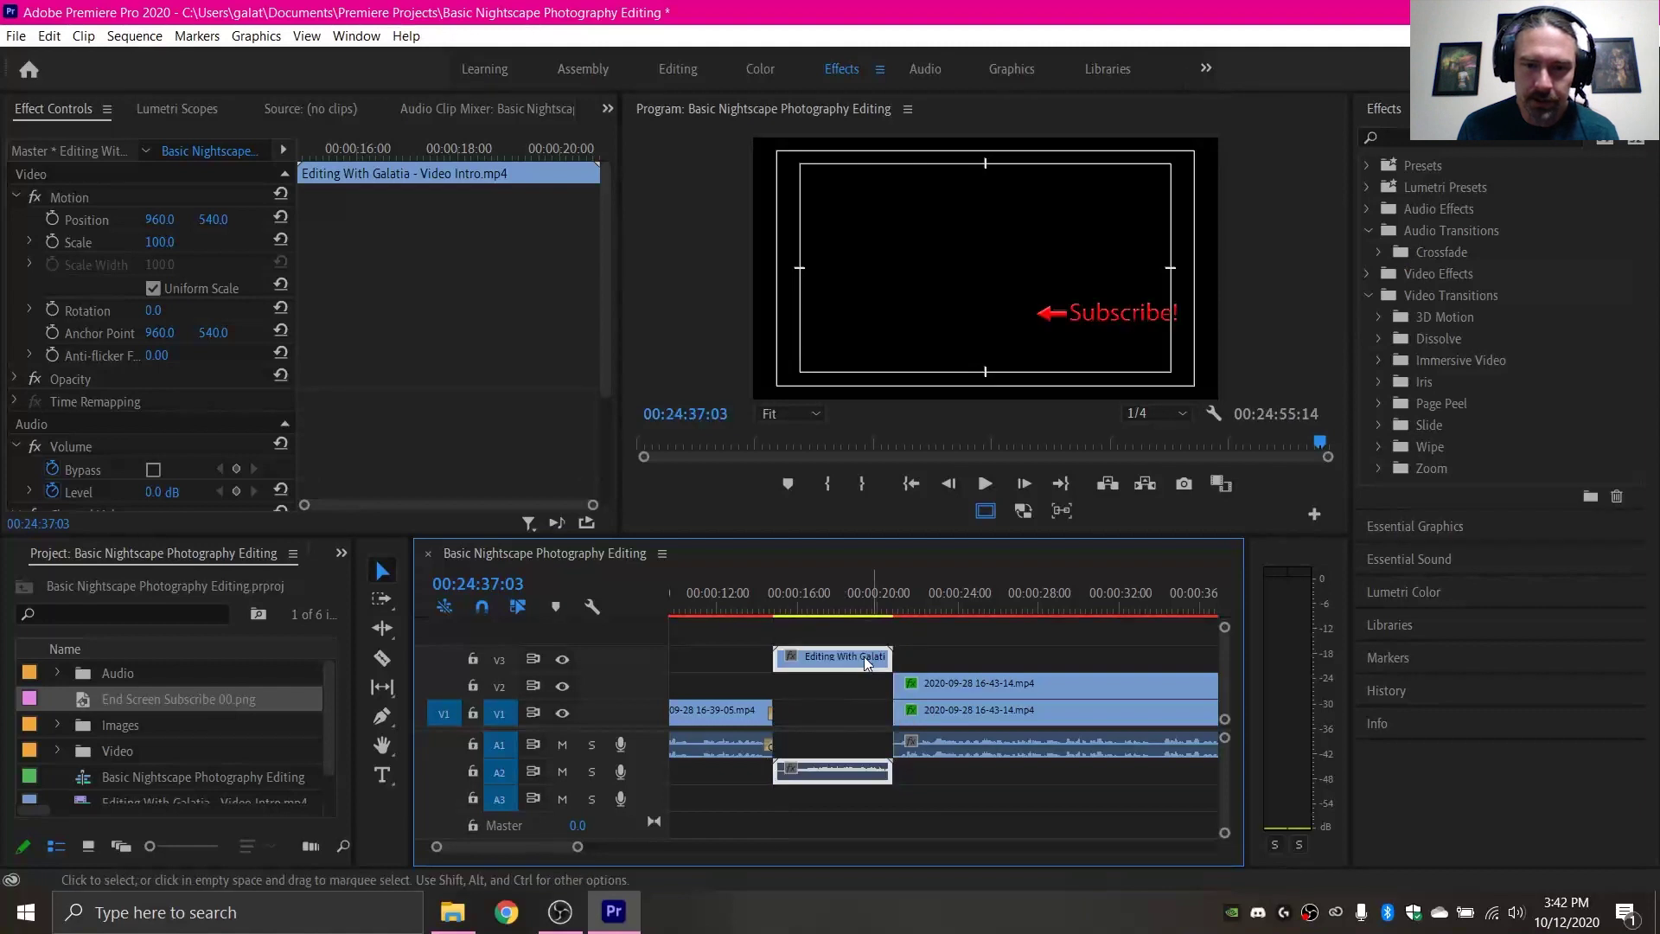
click(863, 690)
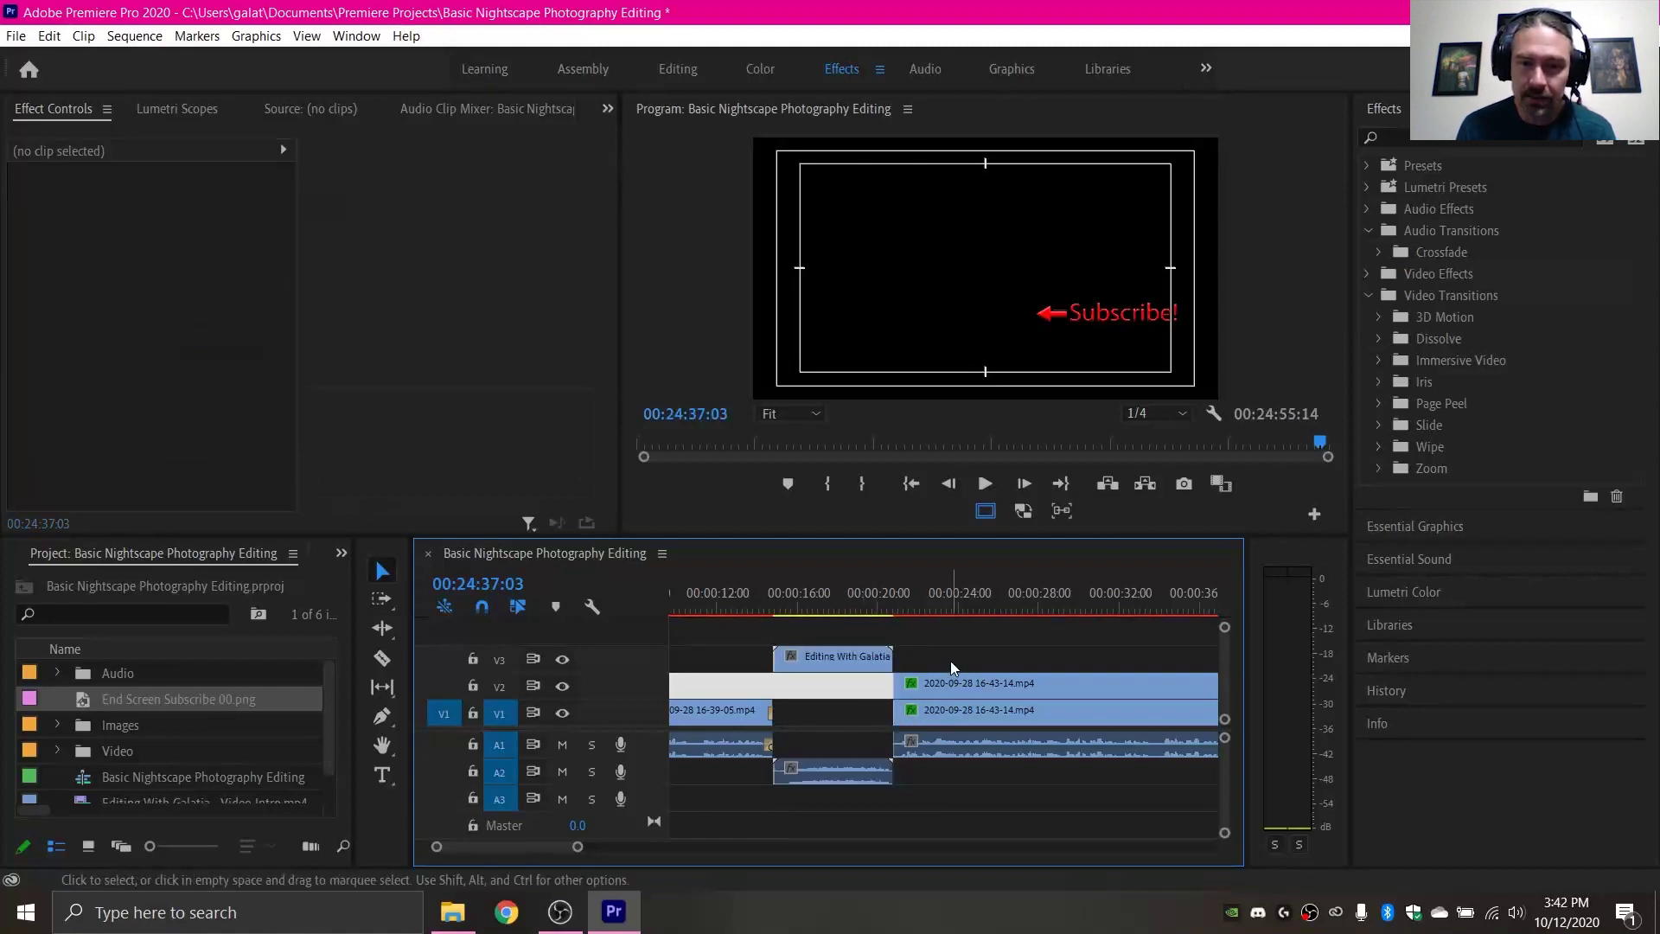
click(951, 660)
right_click(896, 688)
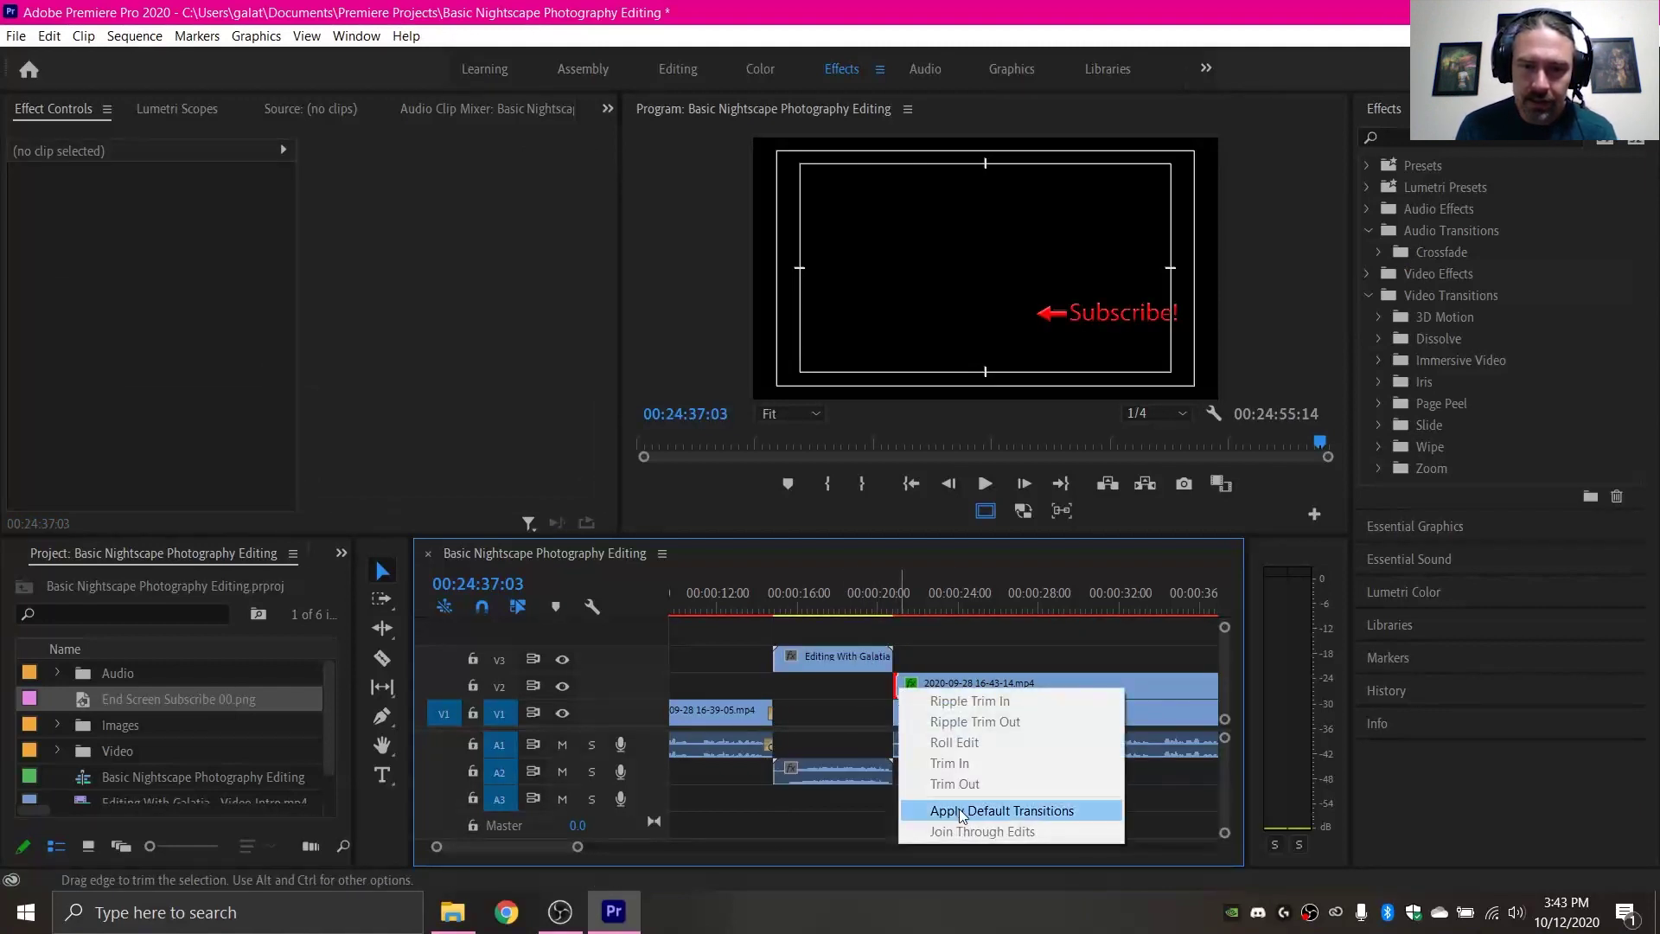
click(958, 808)
right_click(899, 714)
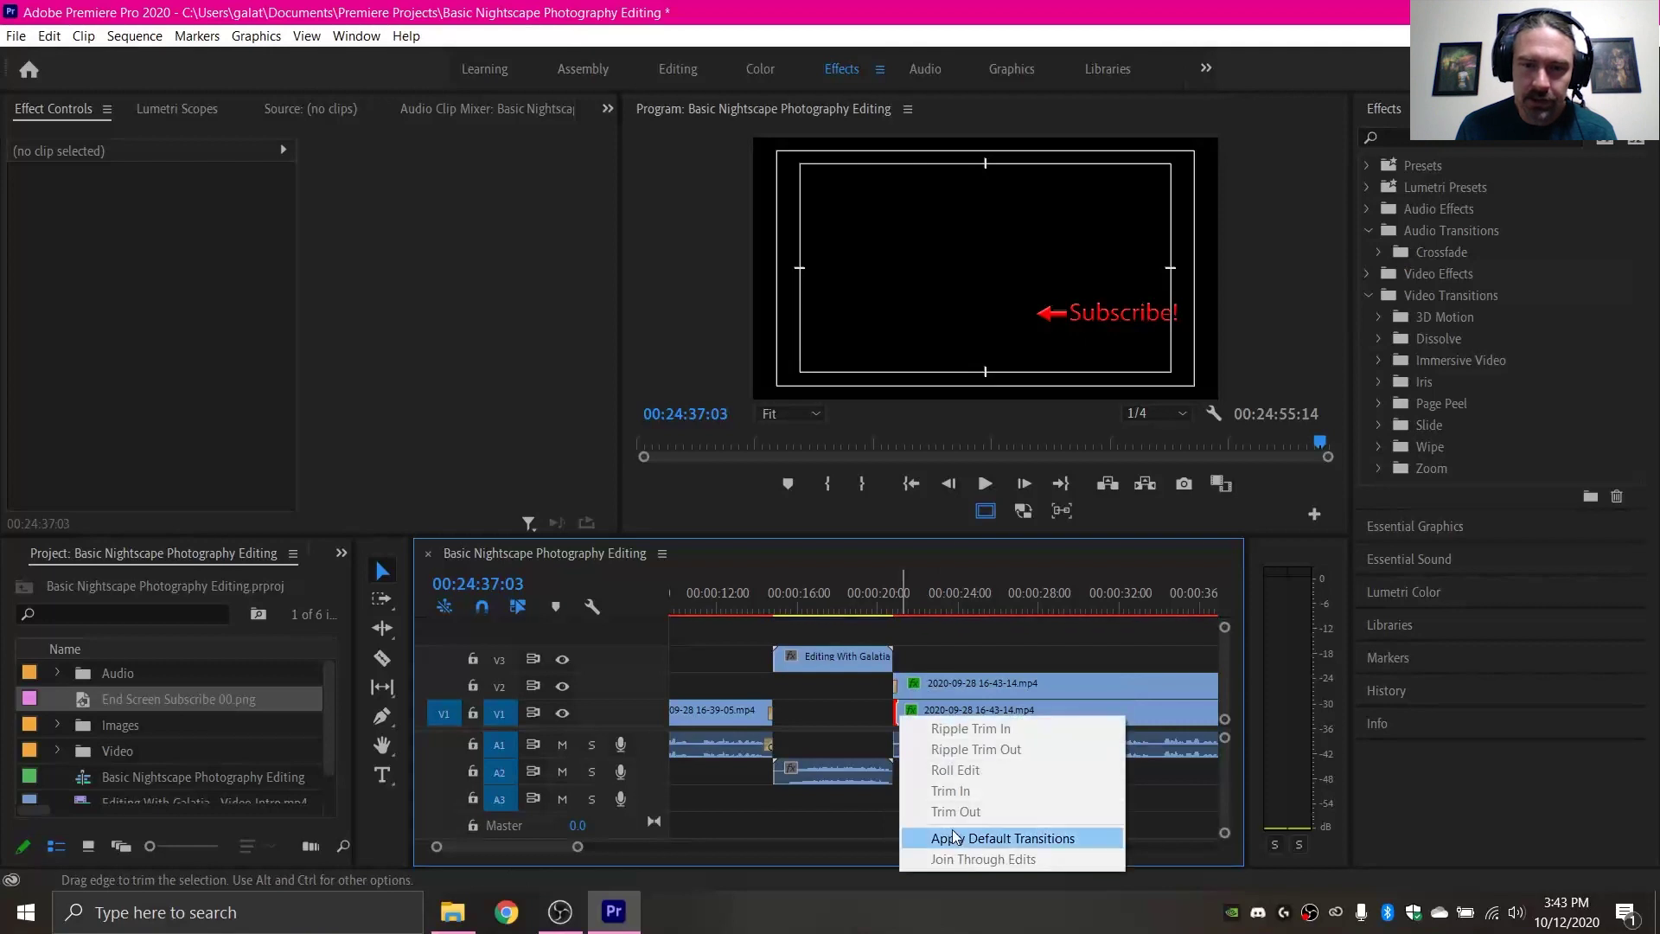
click(952, 837)
right_click(897, 744)
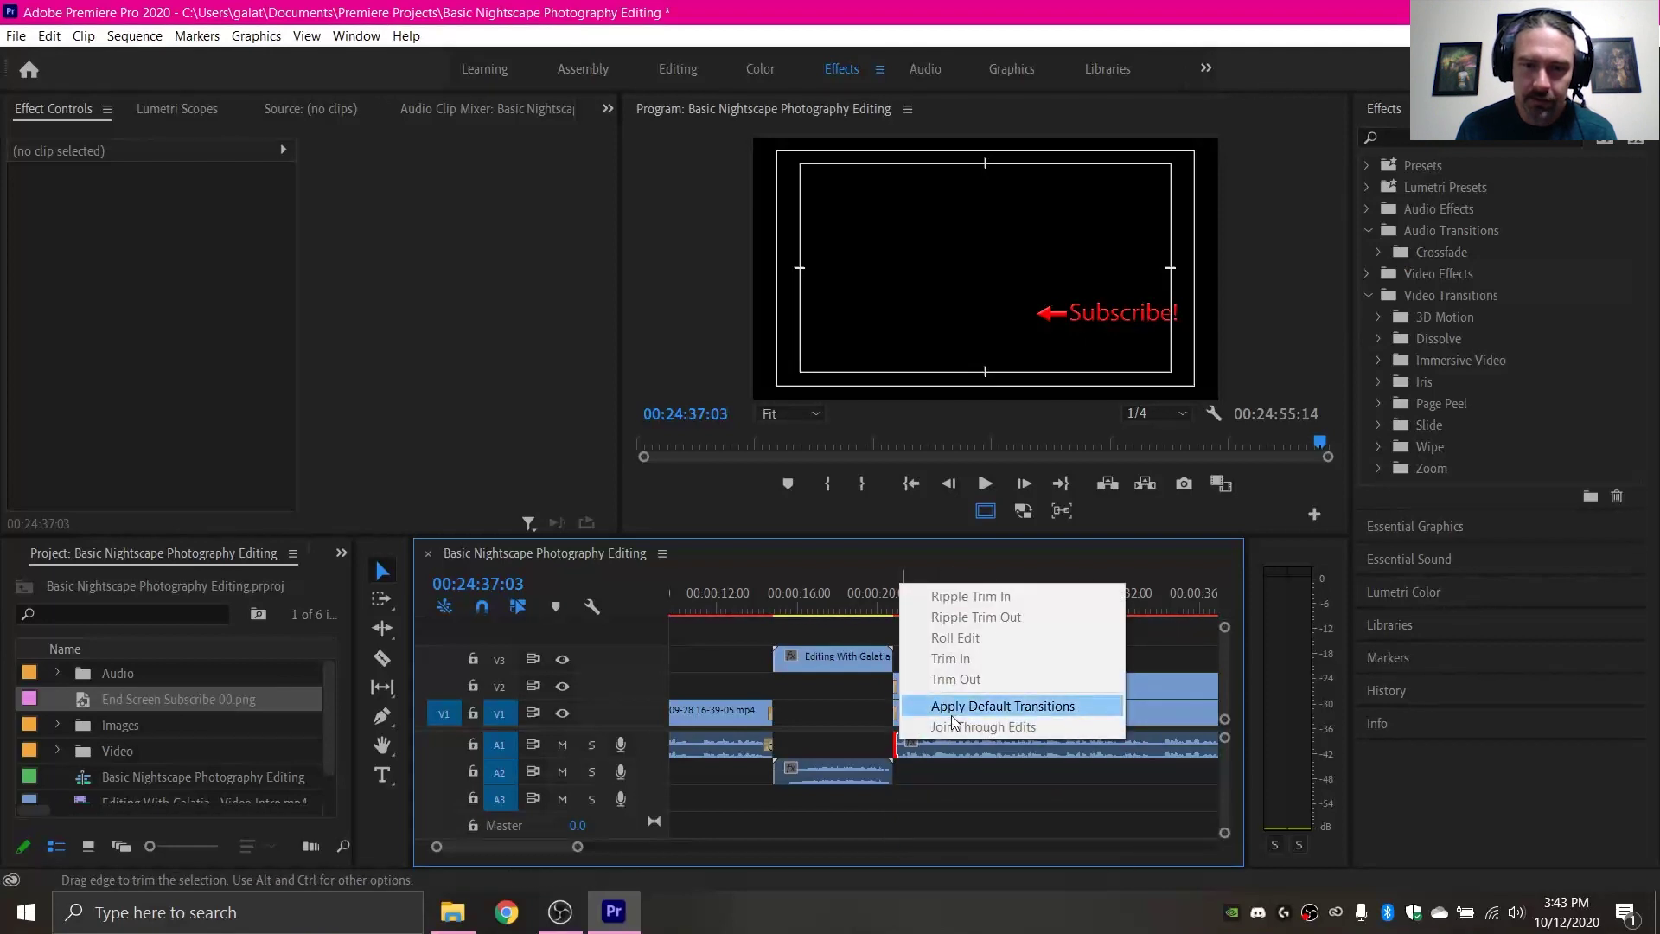
click(952, 717)
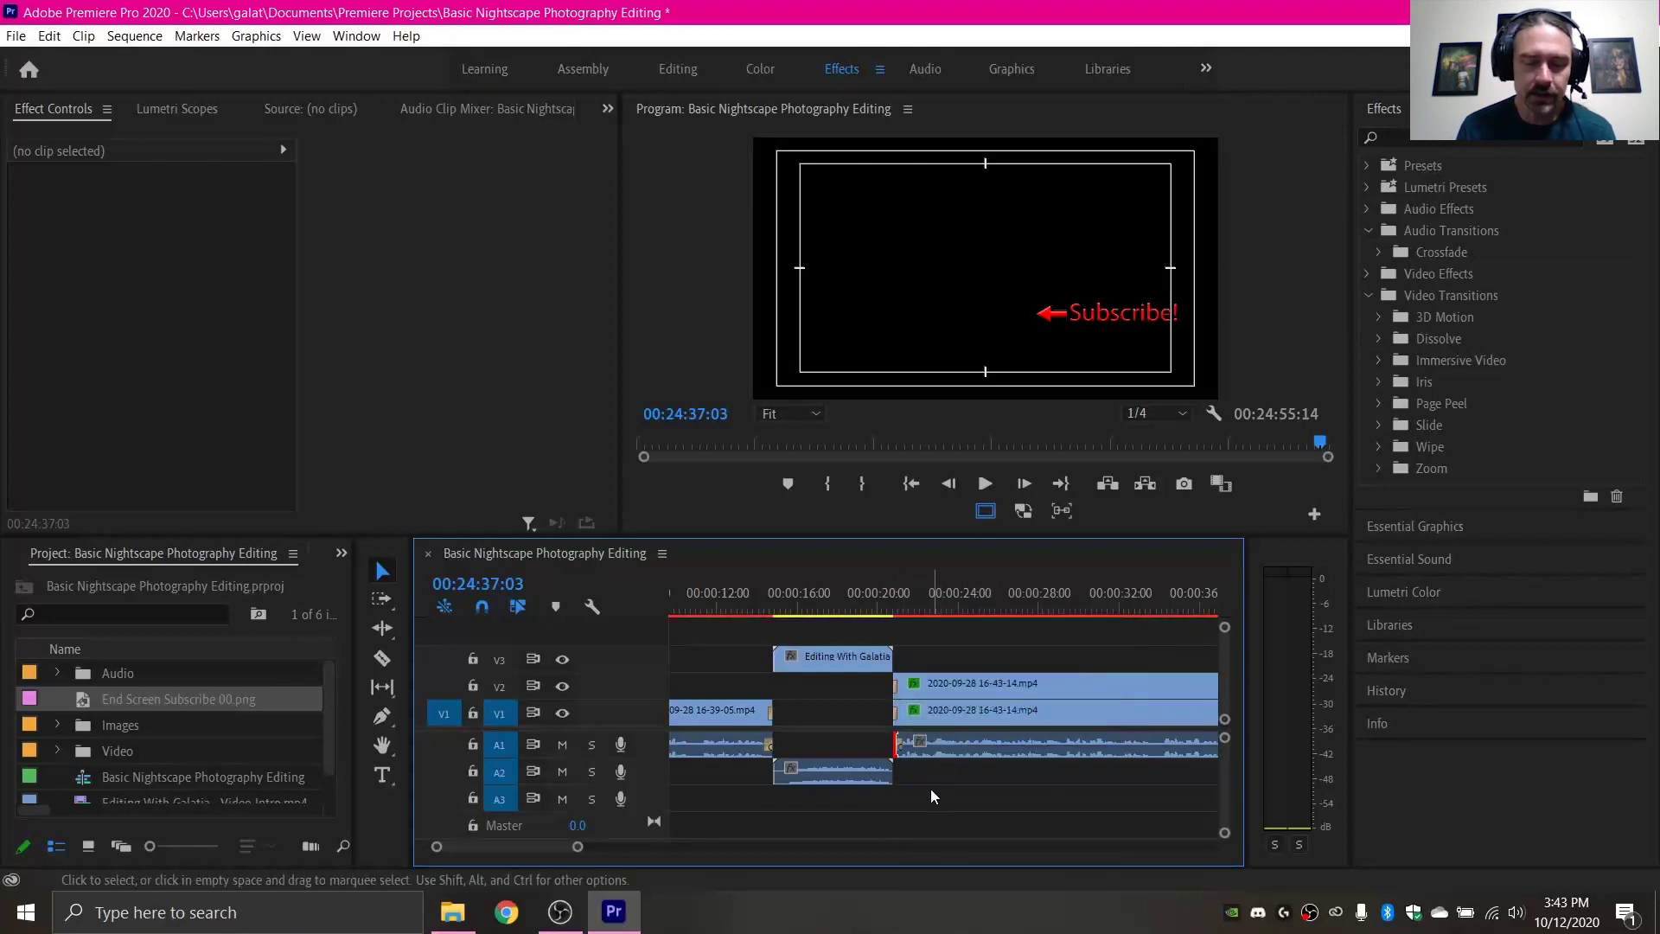
scroll(931, 788, down, 1)
Play back the clip join near 00:01:04 and return the playhead to about 00:01:03
key(minus)
key(minus)
key(minus)
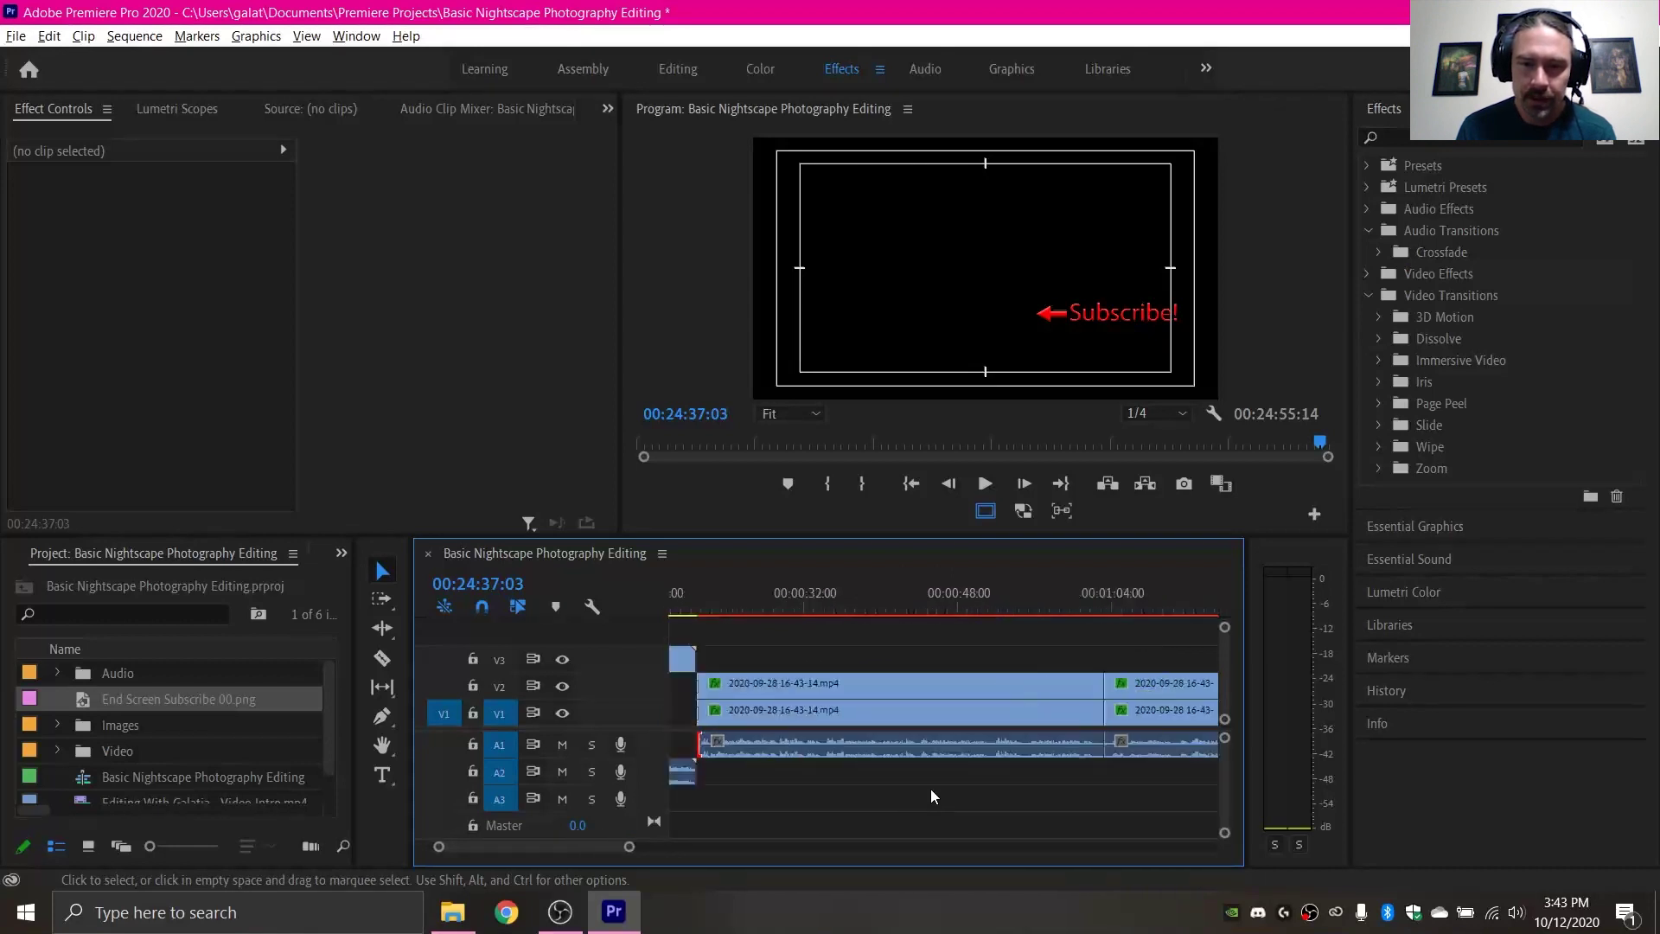
key(equal)
key(equal)
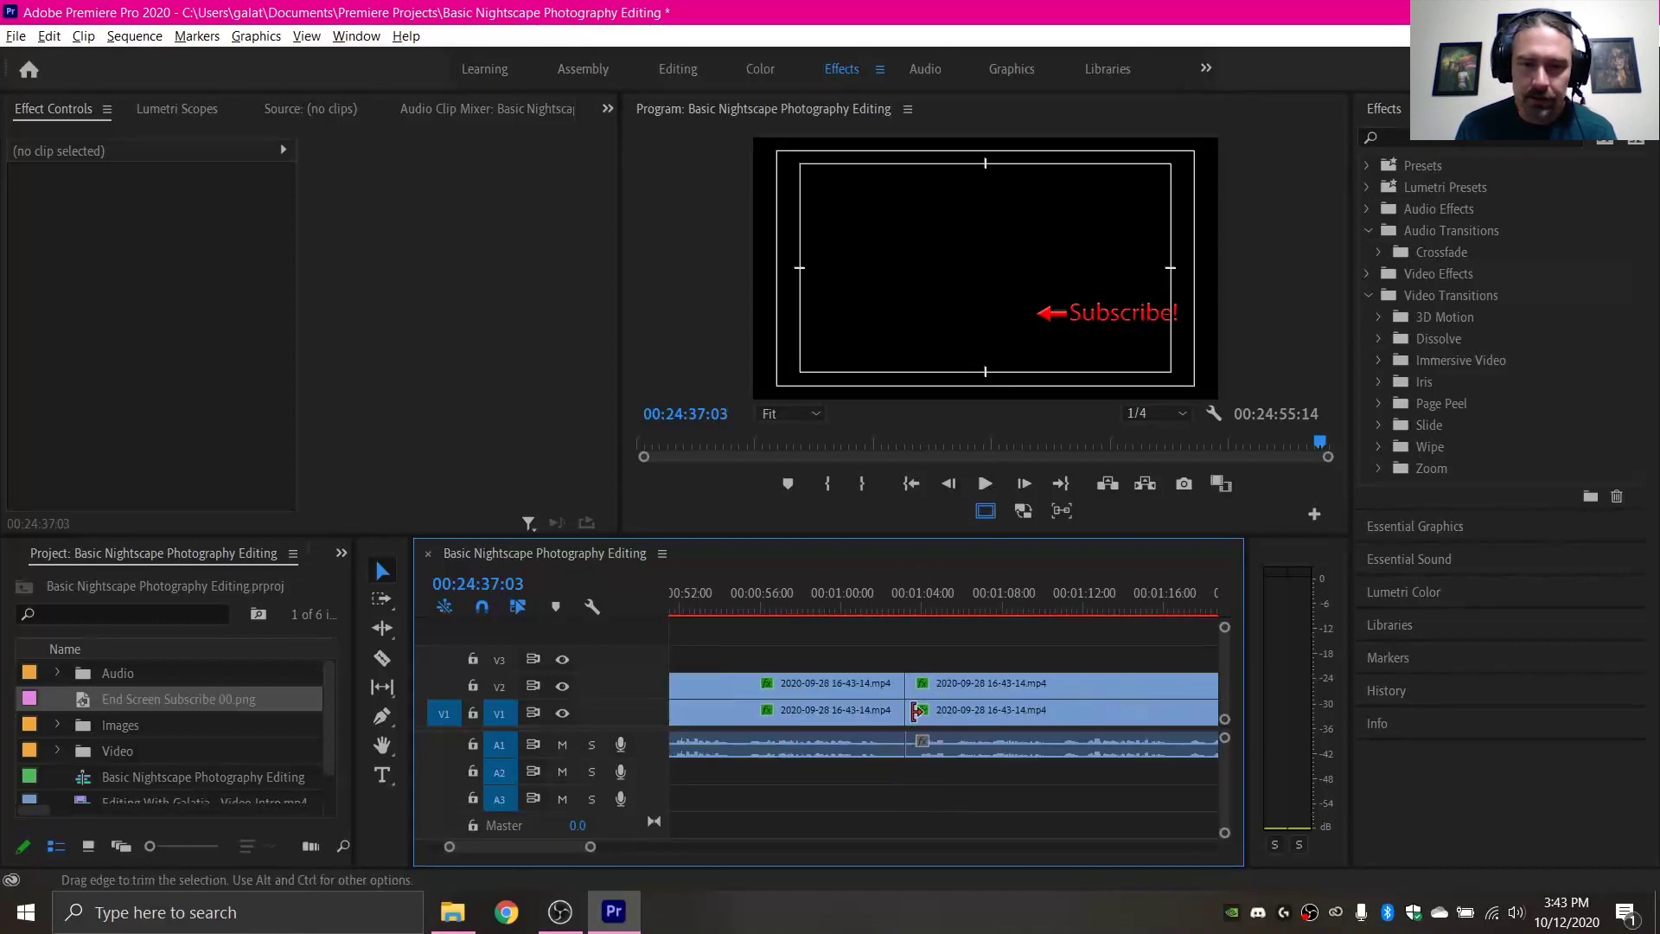
key(equal)
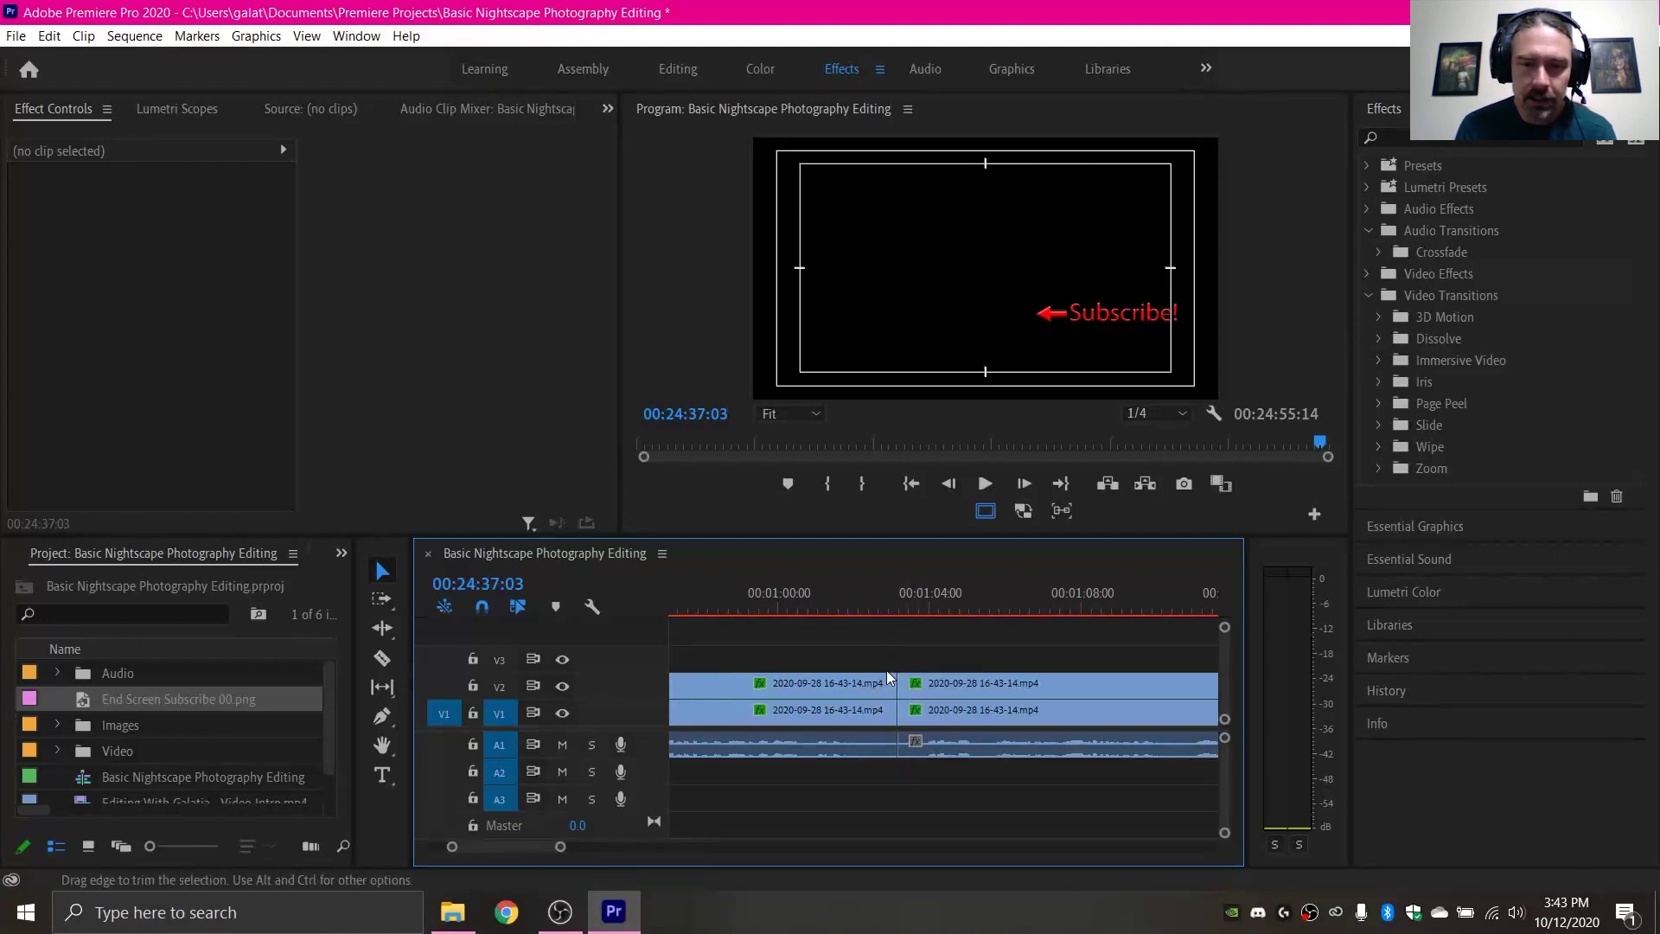
click(874, 595)
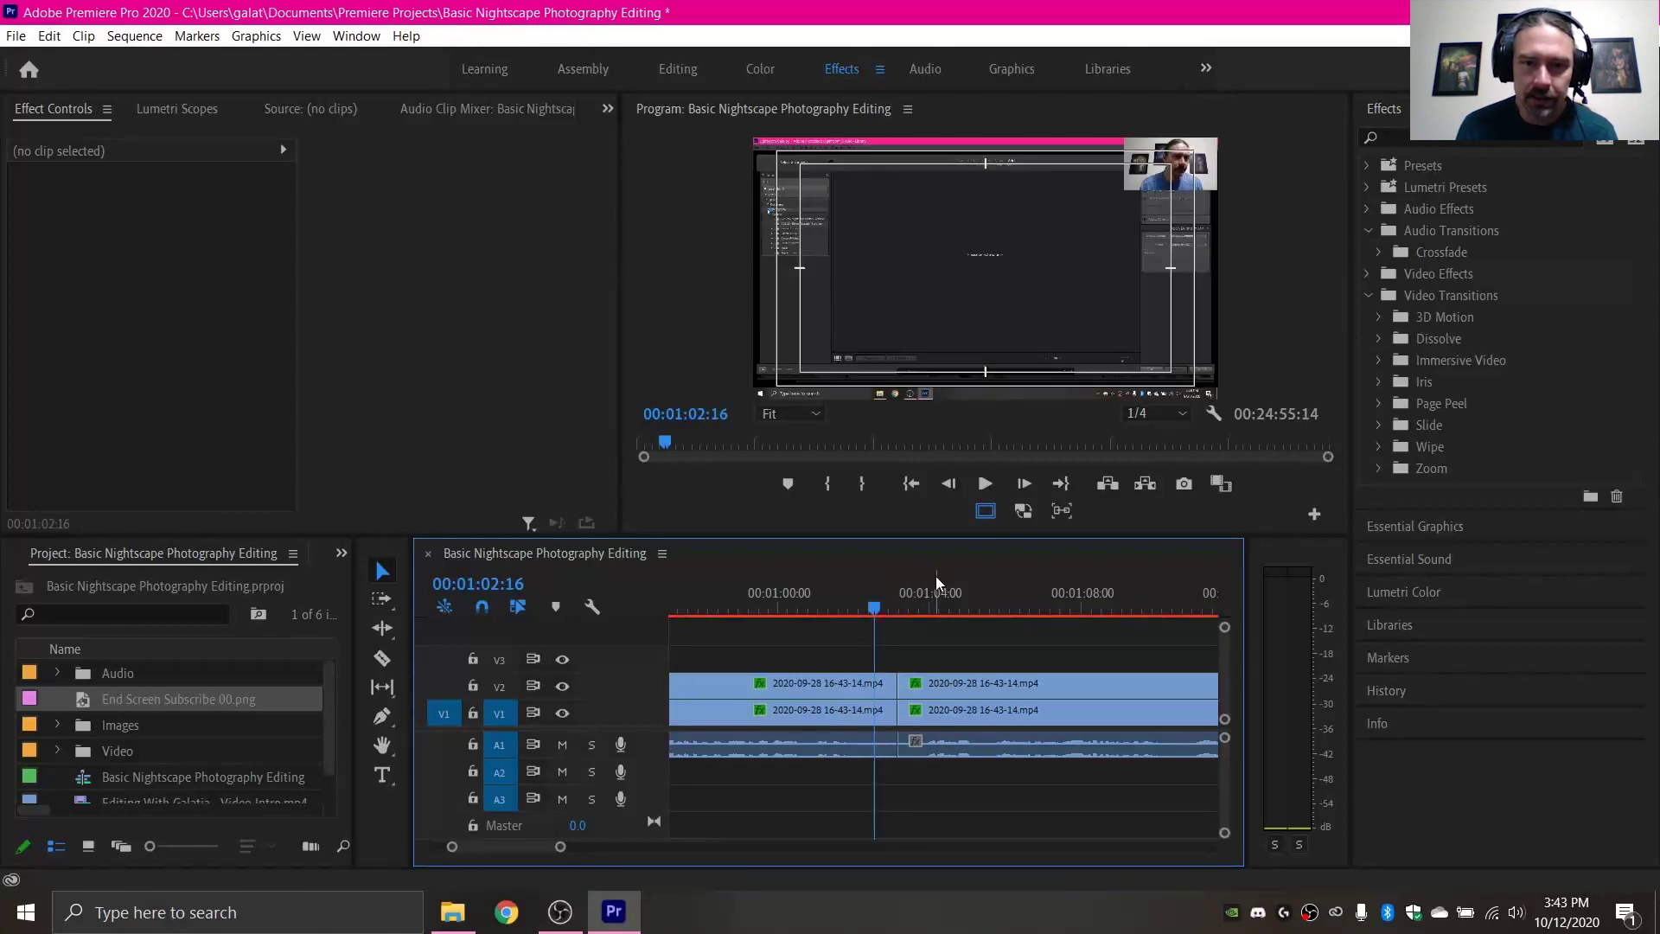
key(space)
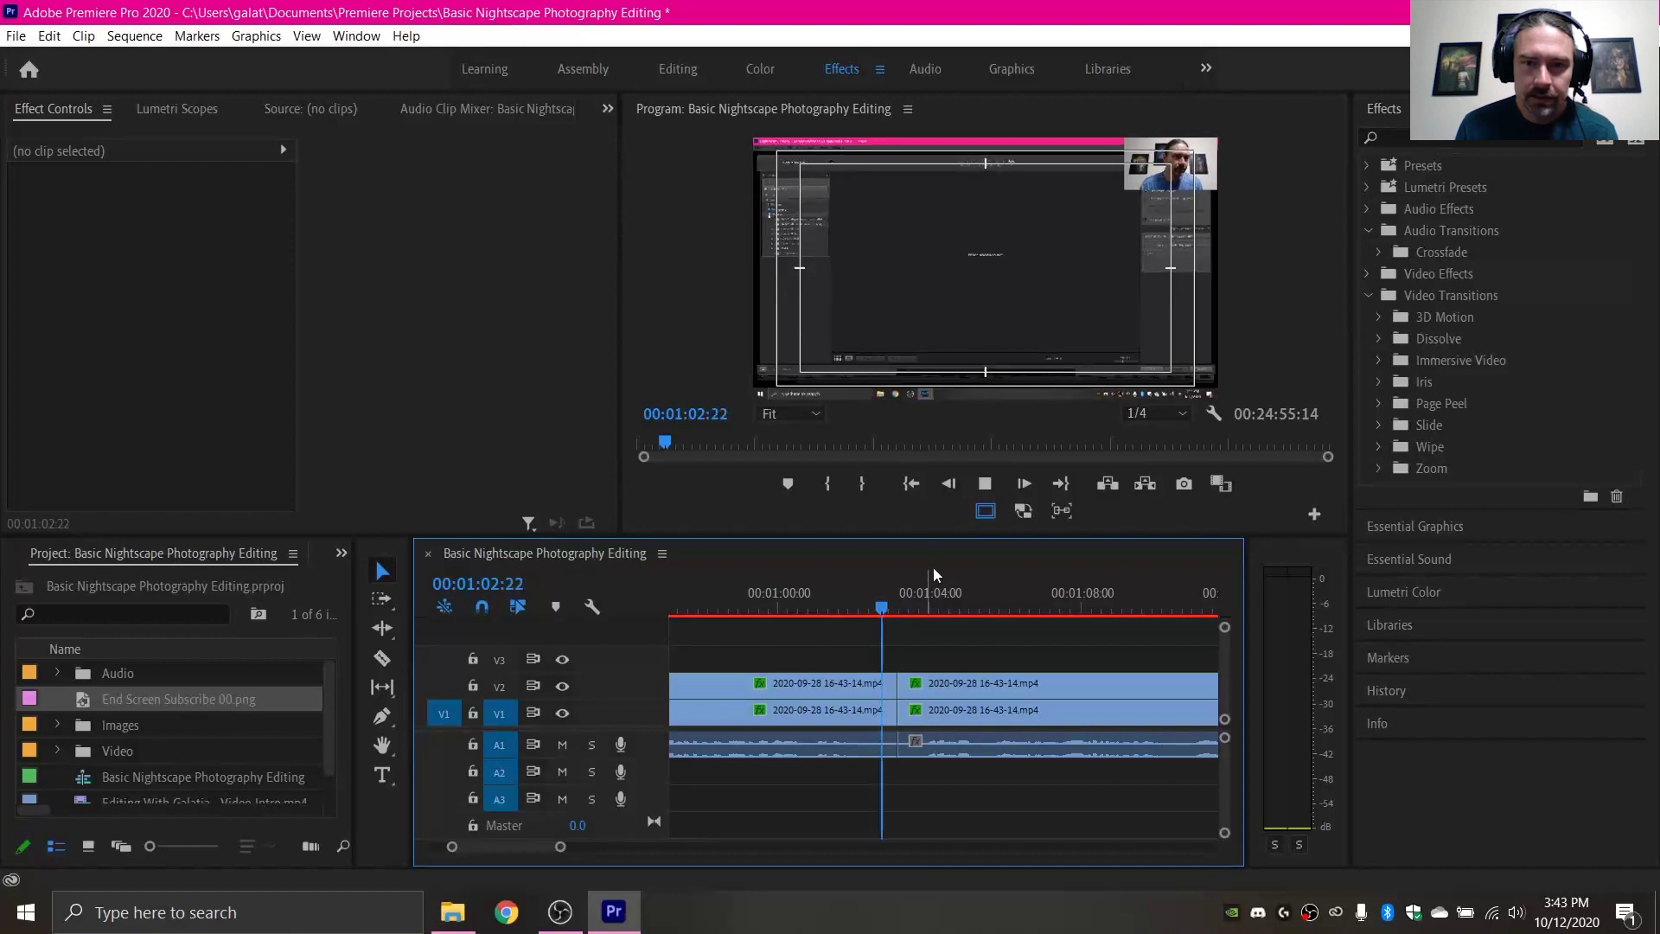
key(space)
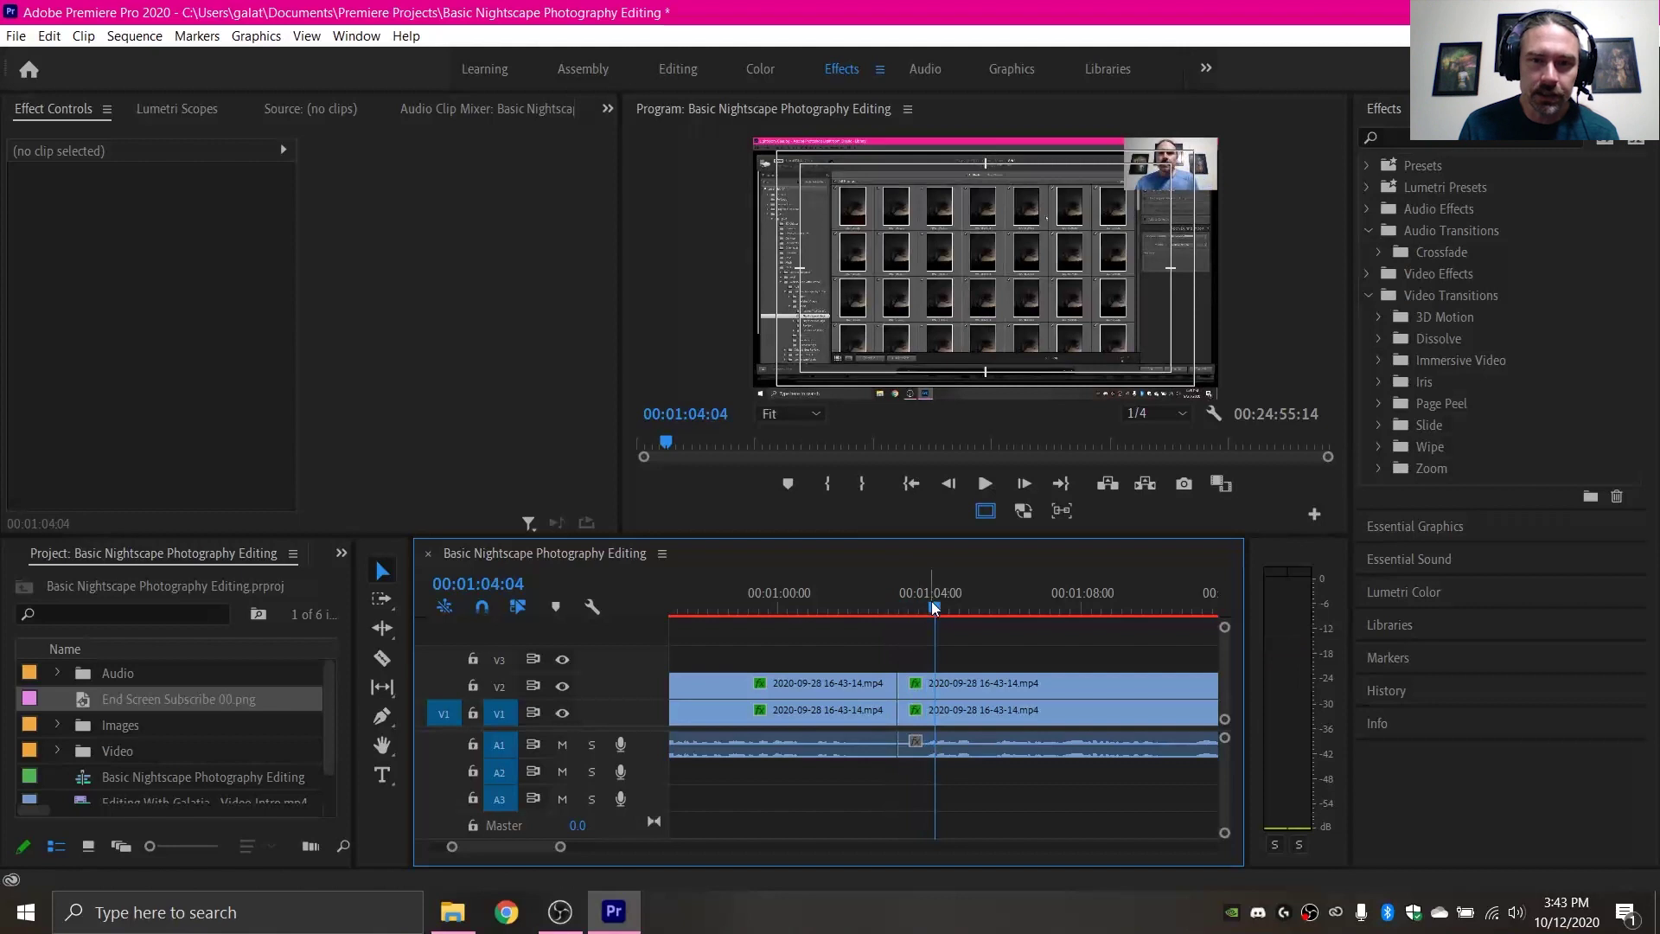
mouse_move(941, 605)
mouse_down()
mouse_move(885, 607)
mouse_move(915, 615)
mouse_up()
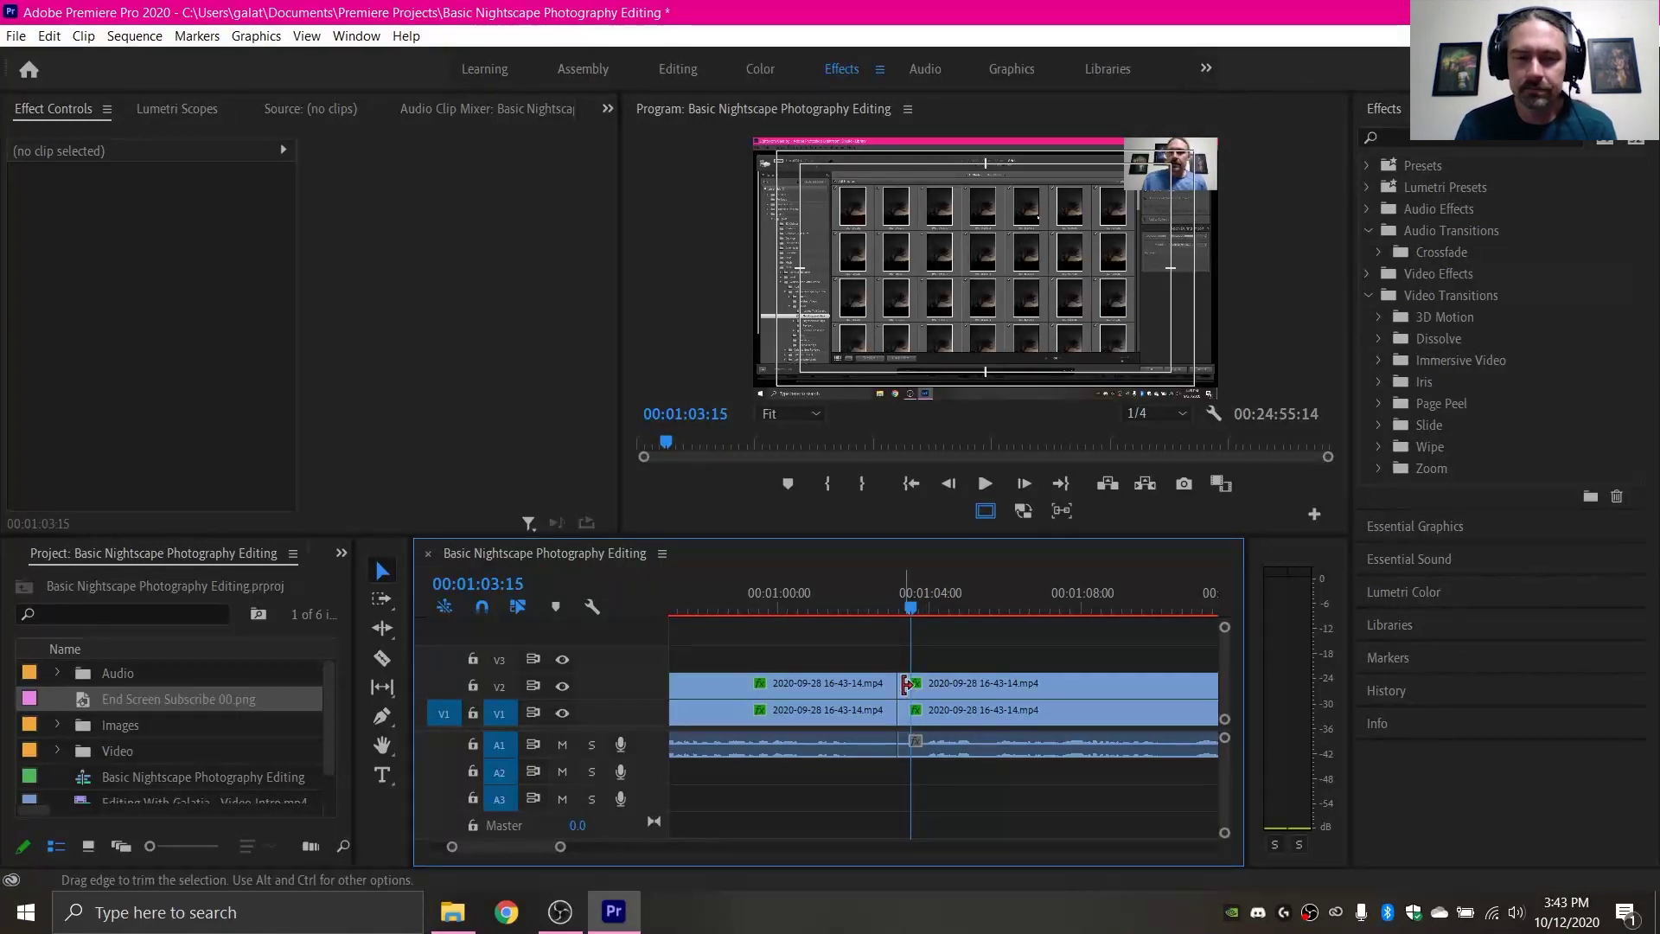
Add default transitions at the audio and video end before the gap and the first Nightscape clip's start
scroll(936, 735, down, 4)
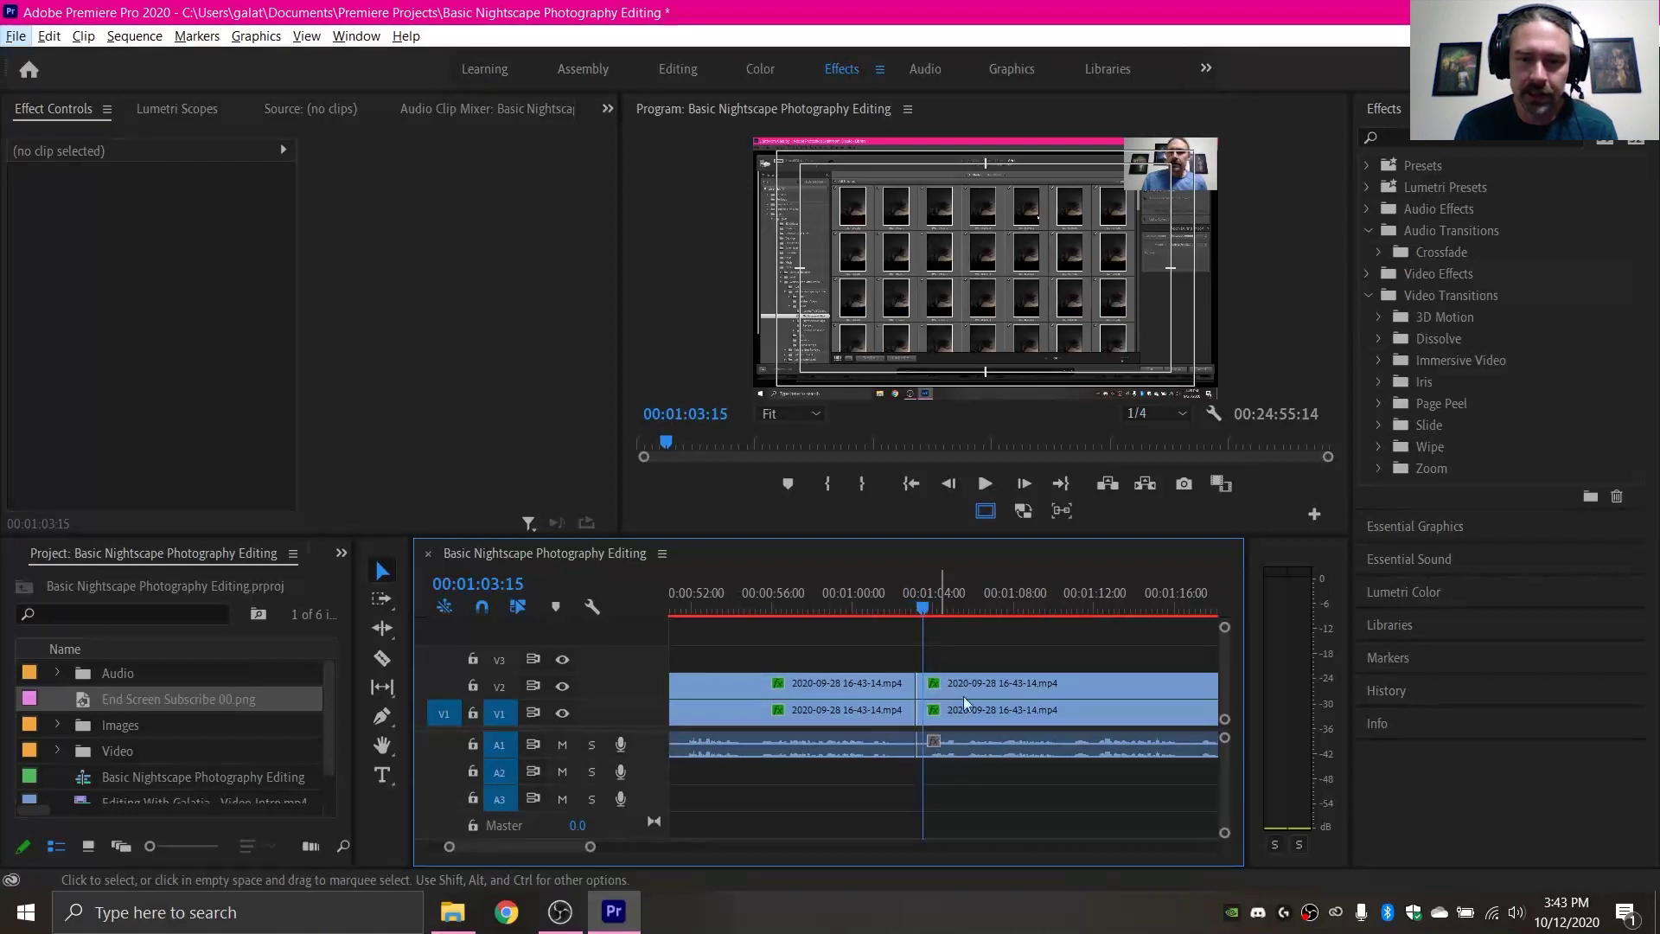
scroll(963, 721, down, 5)
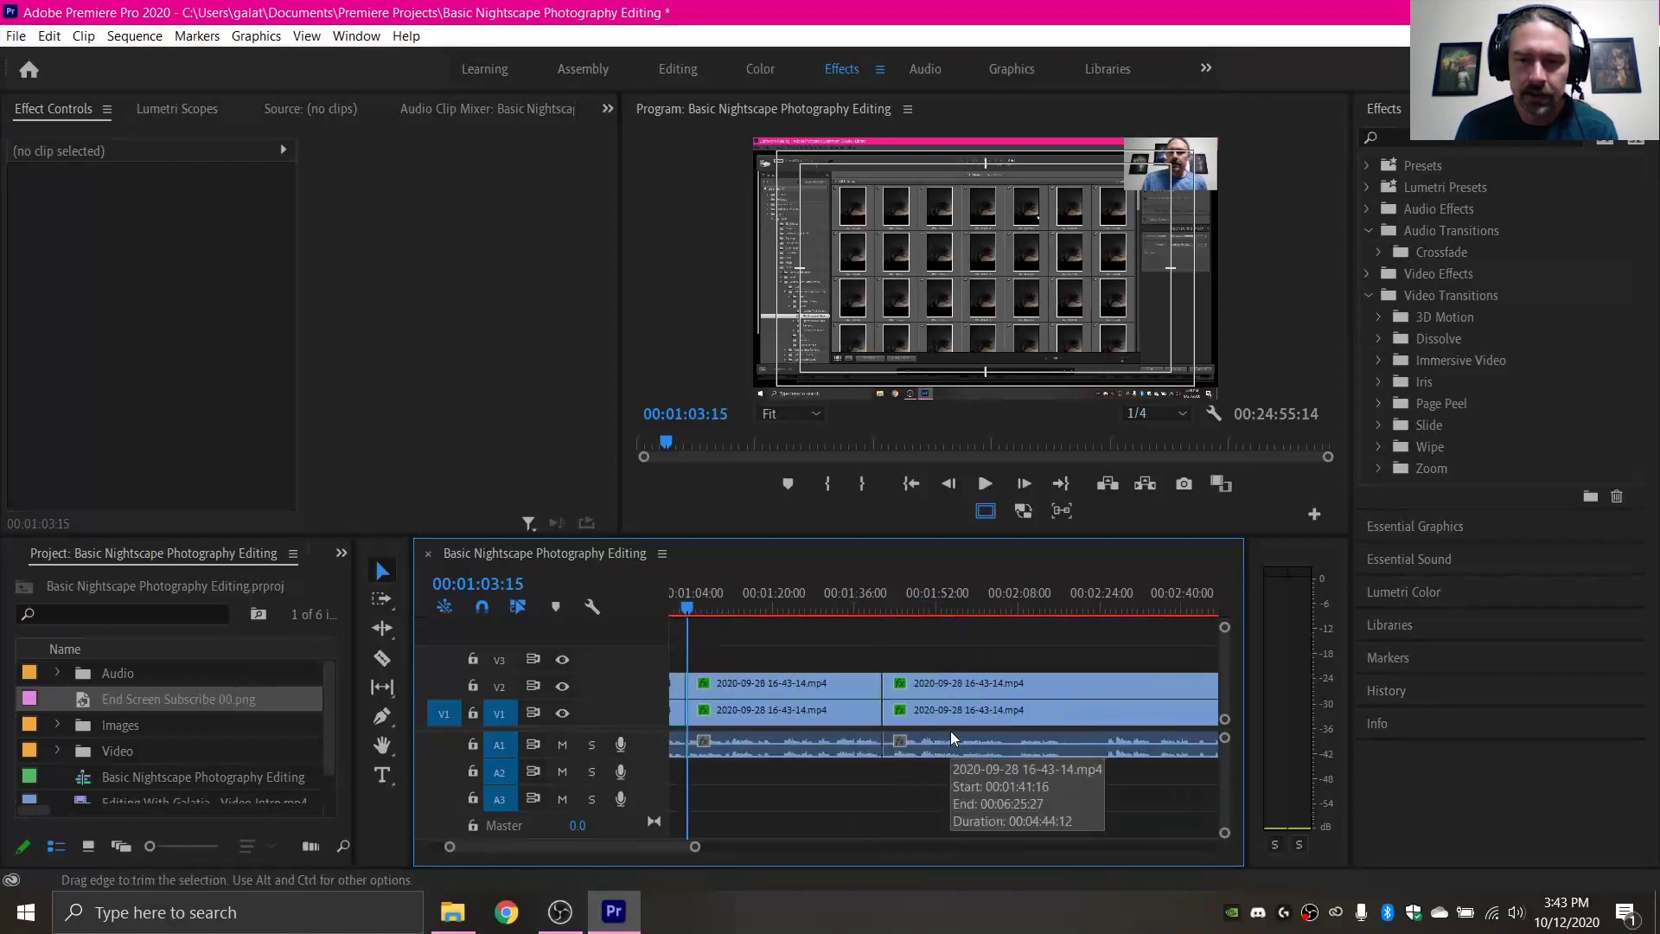
scroll(930, 718, down, 5)
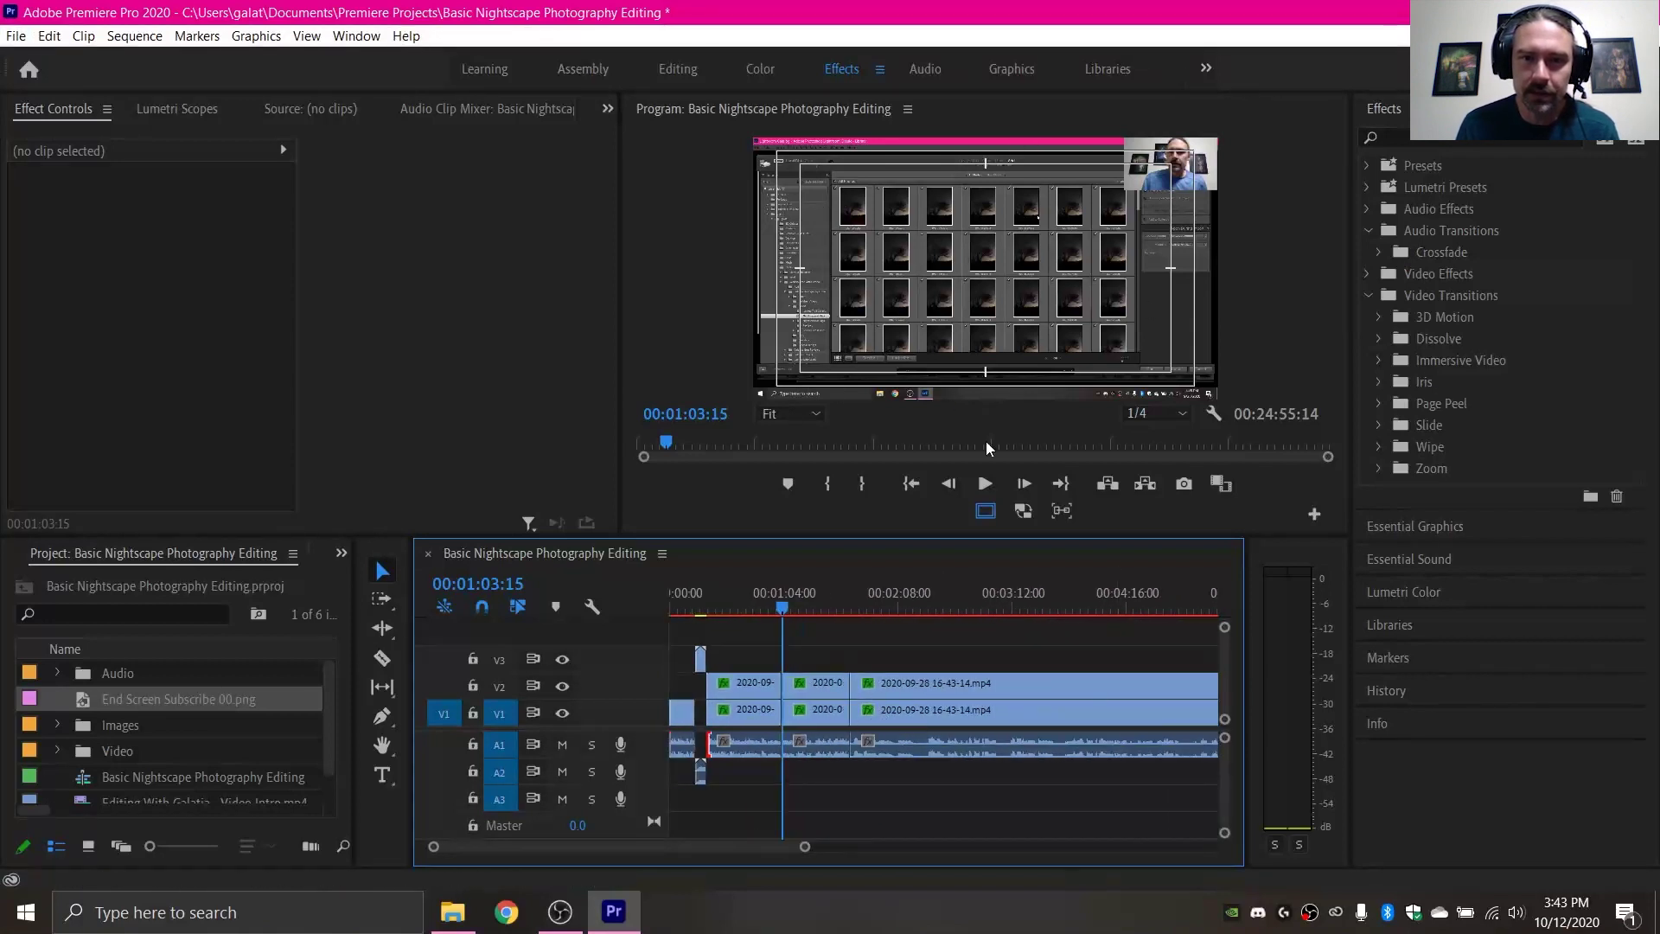
scroll(901, 719, down, 5)
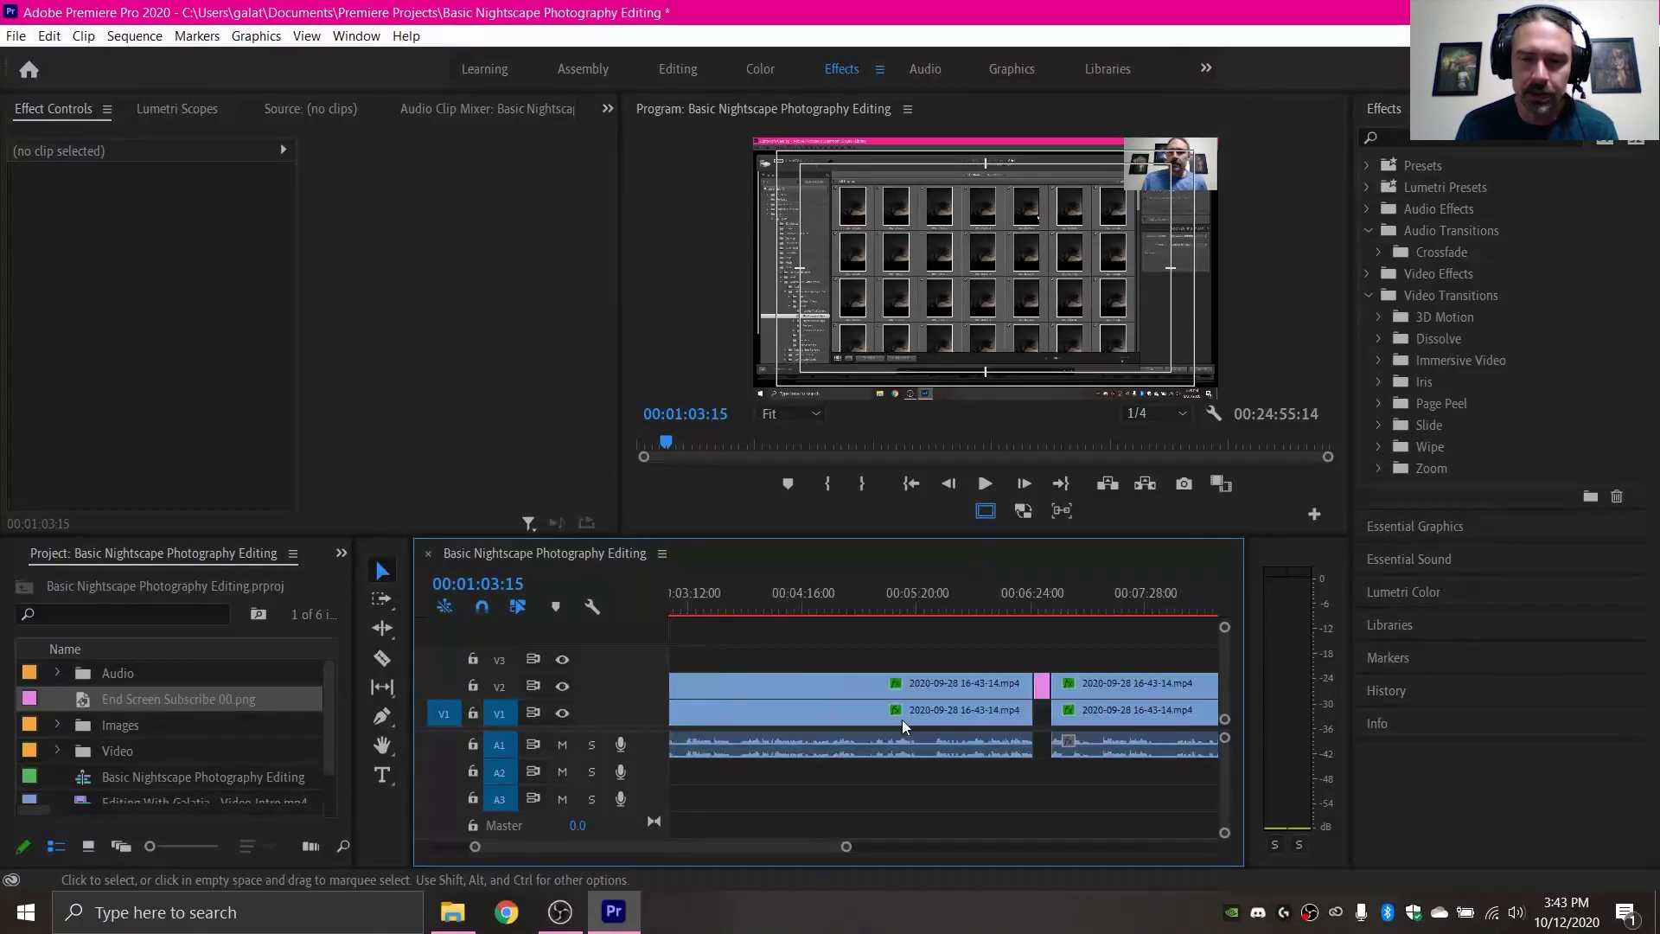
scroll(901, 720, up, 5)
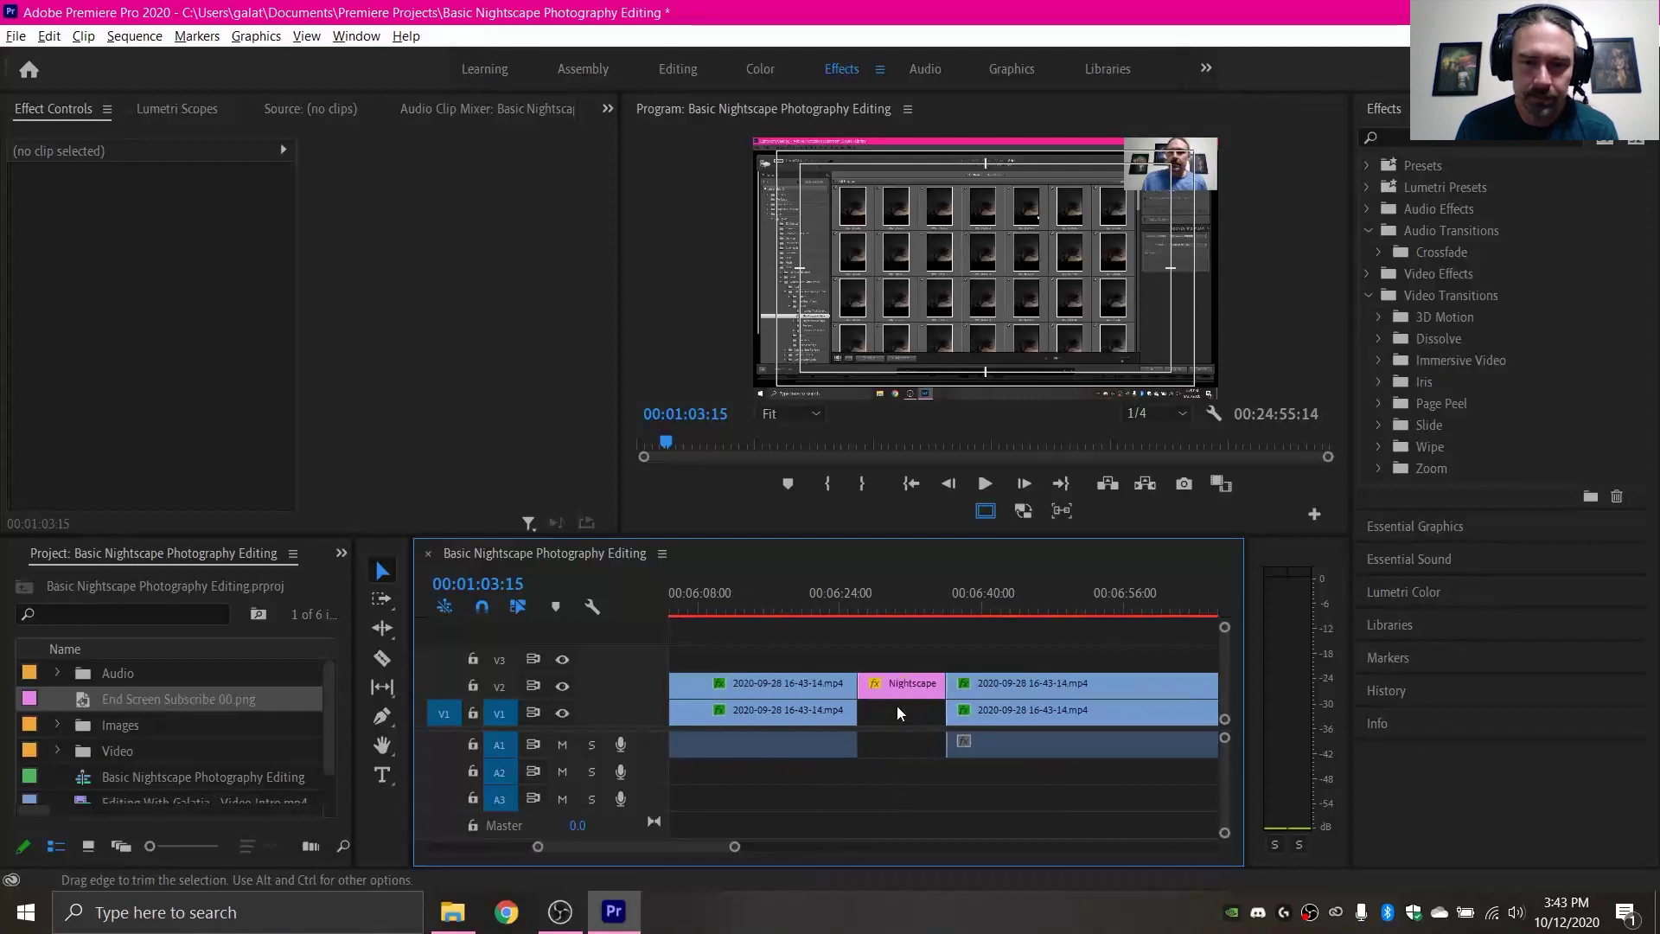
scroll(896, 705, up, 4)
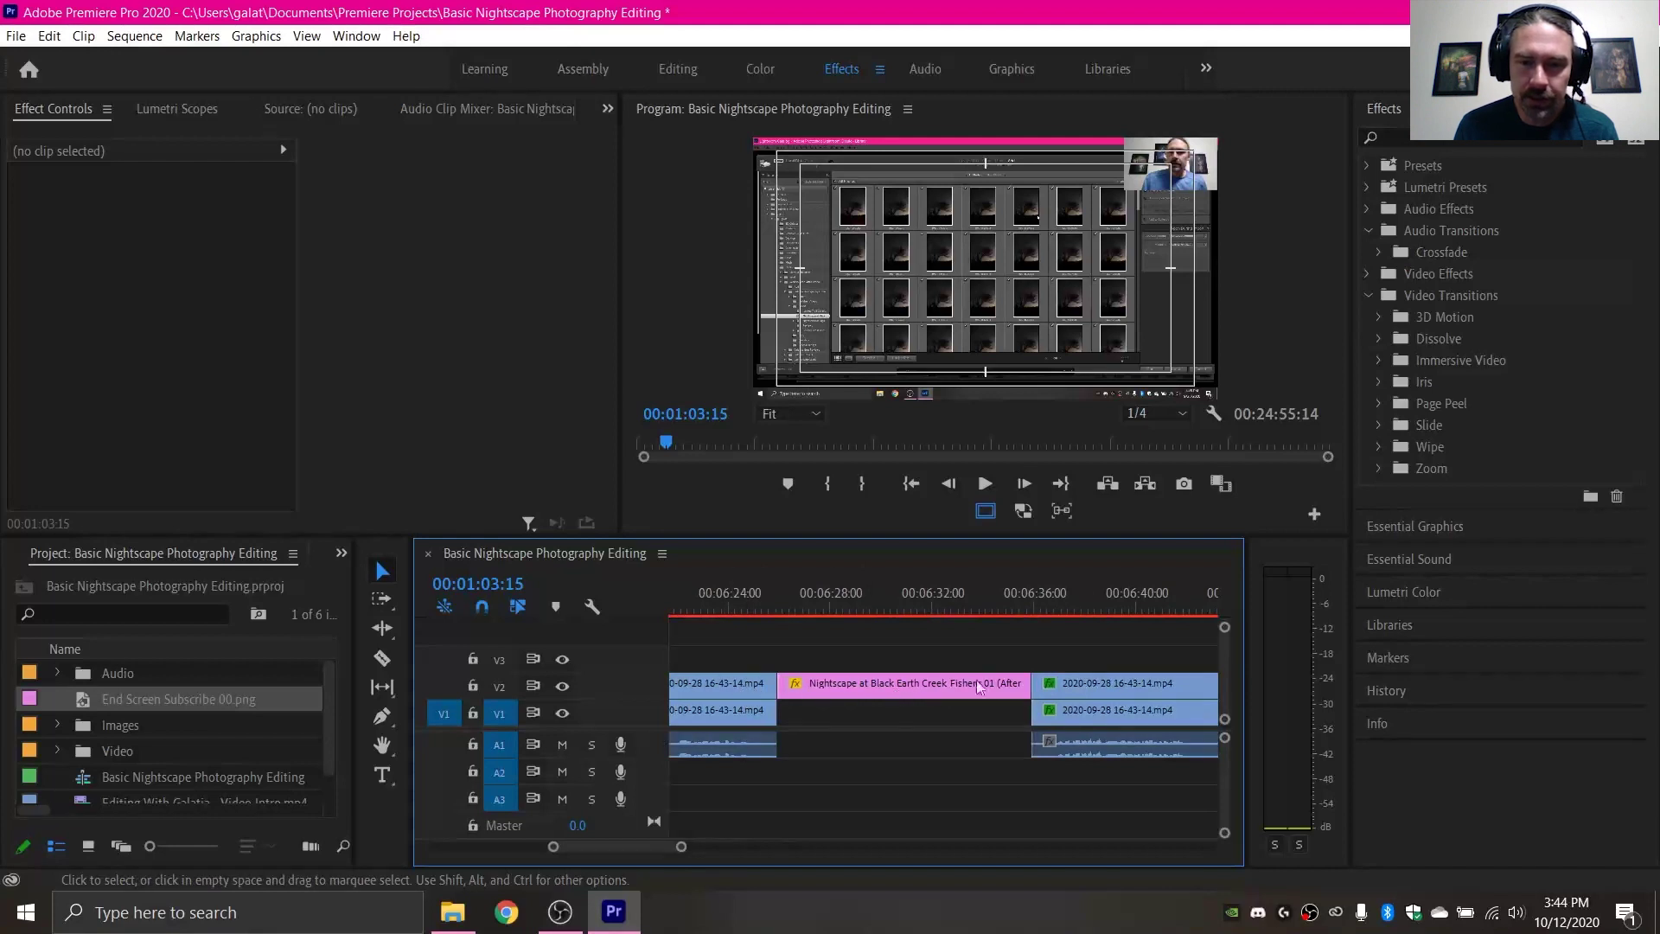
right_click(764, 732)
click(821, 714)
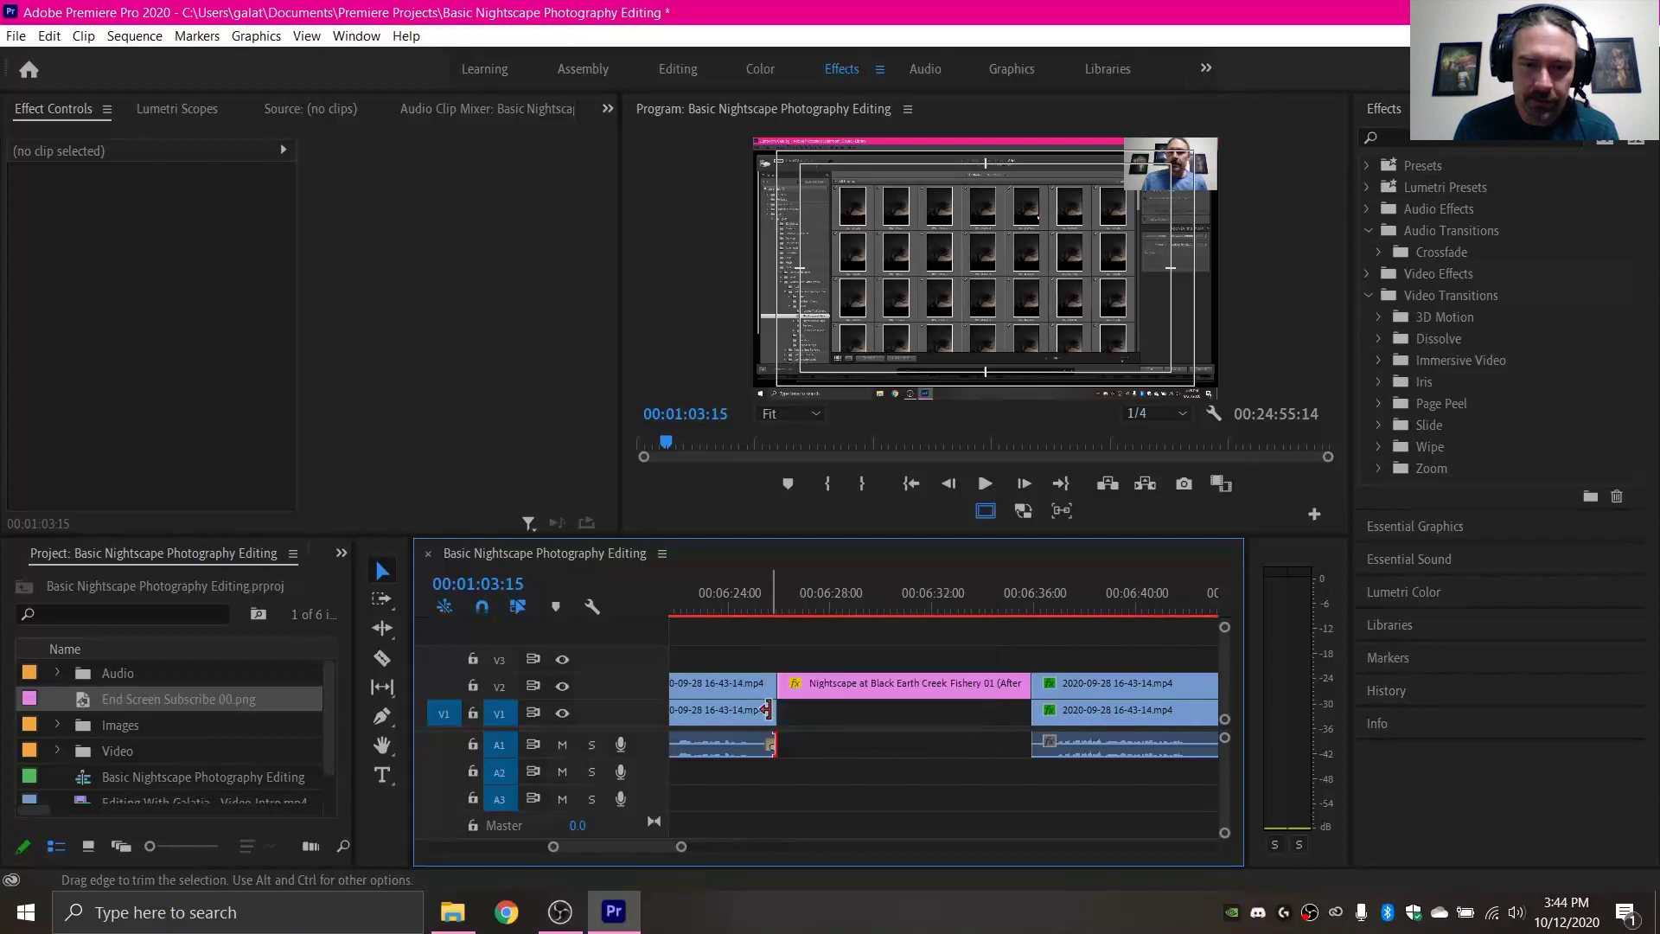
right_click(765, 709)
click(840, 832)
right_click(781, 689)
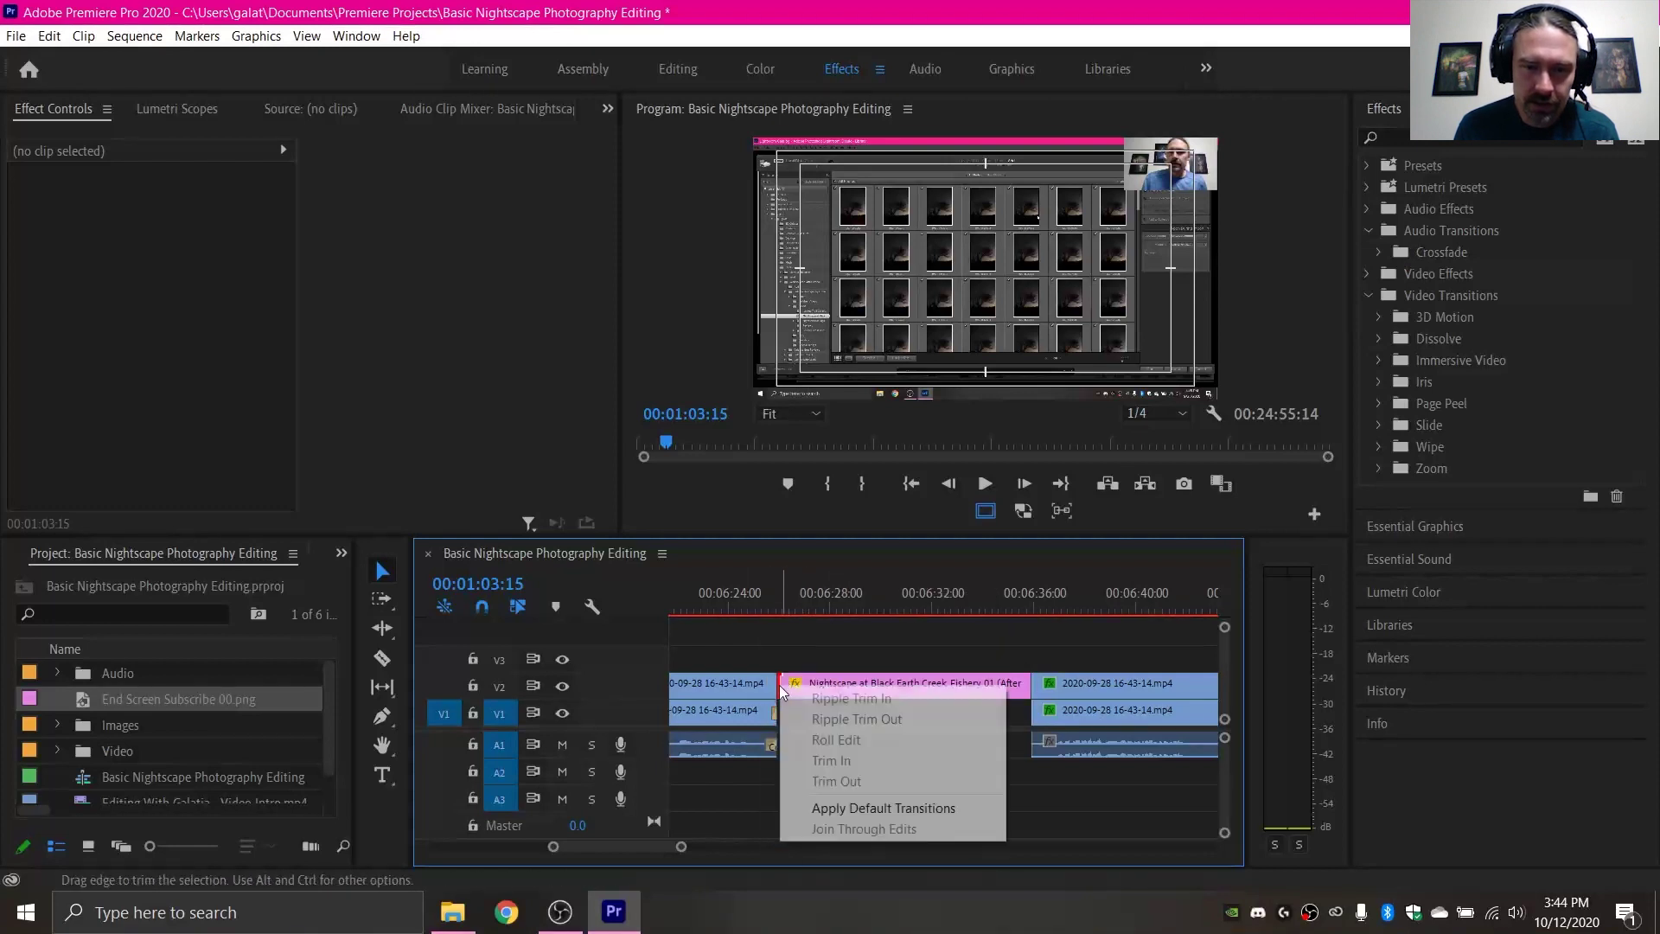
click(883, 808)
Add default transitions at the Nightscape clip's end and where video and audio resume after the gap
right_click(1030, 688)
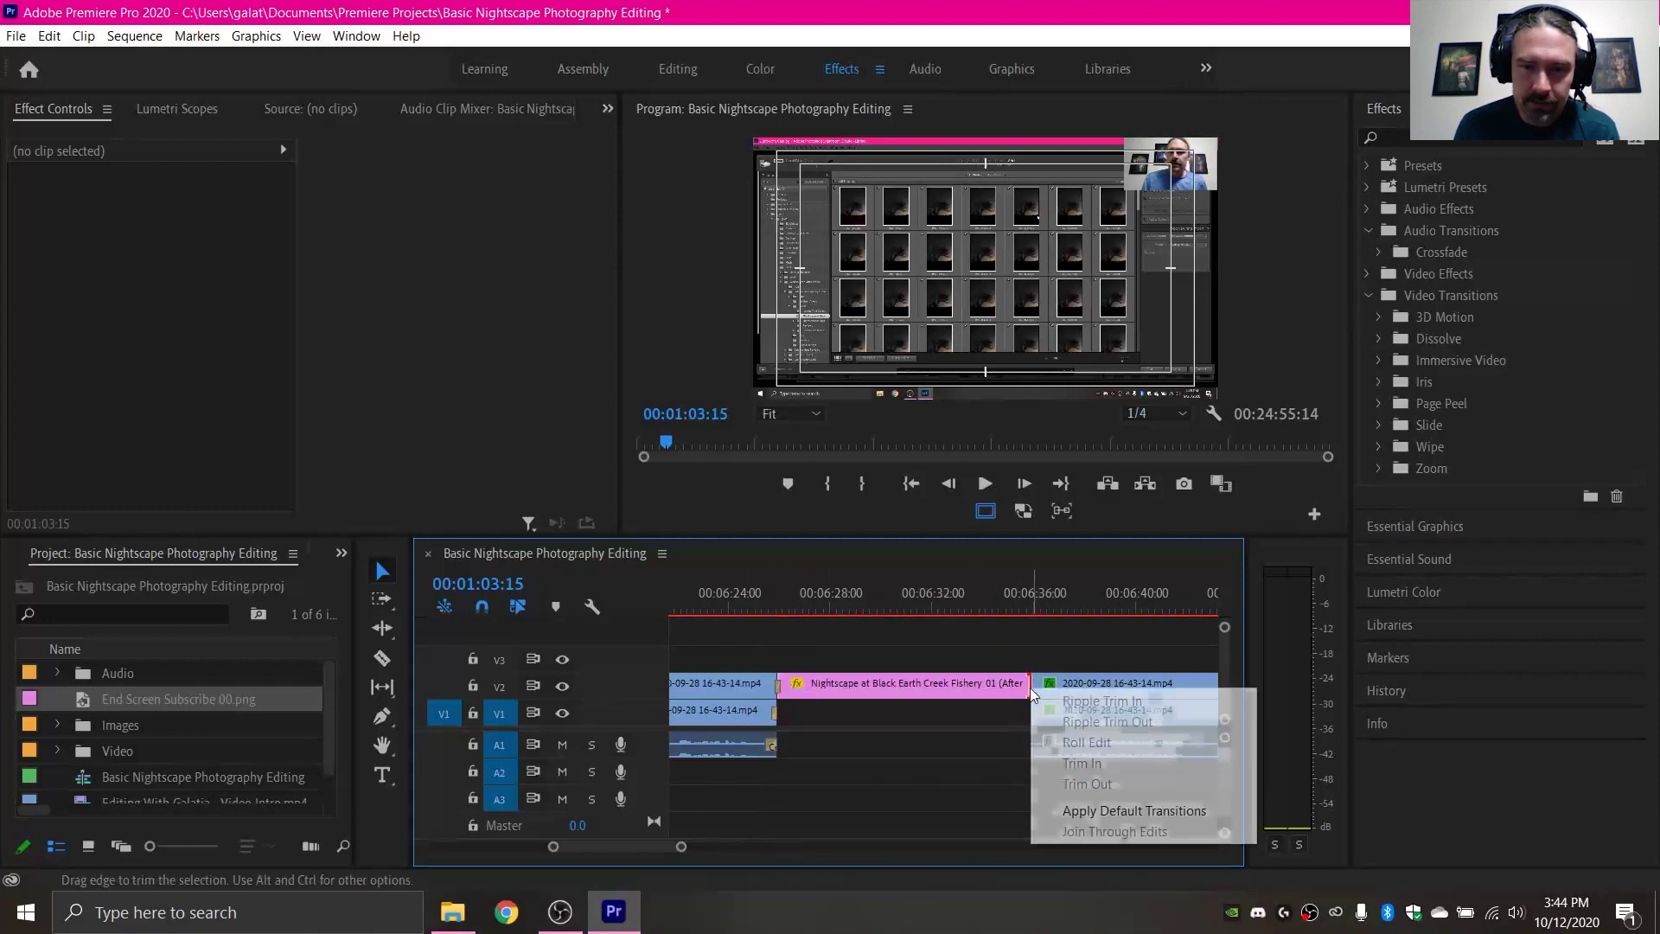
click(1124, 810)
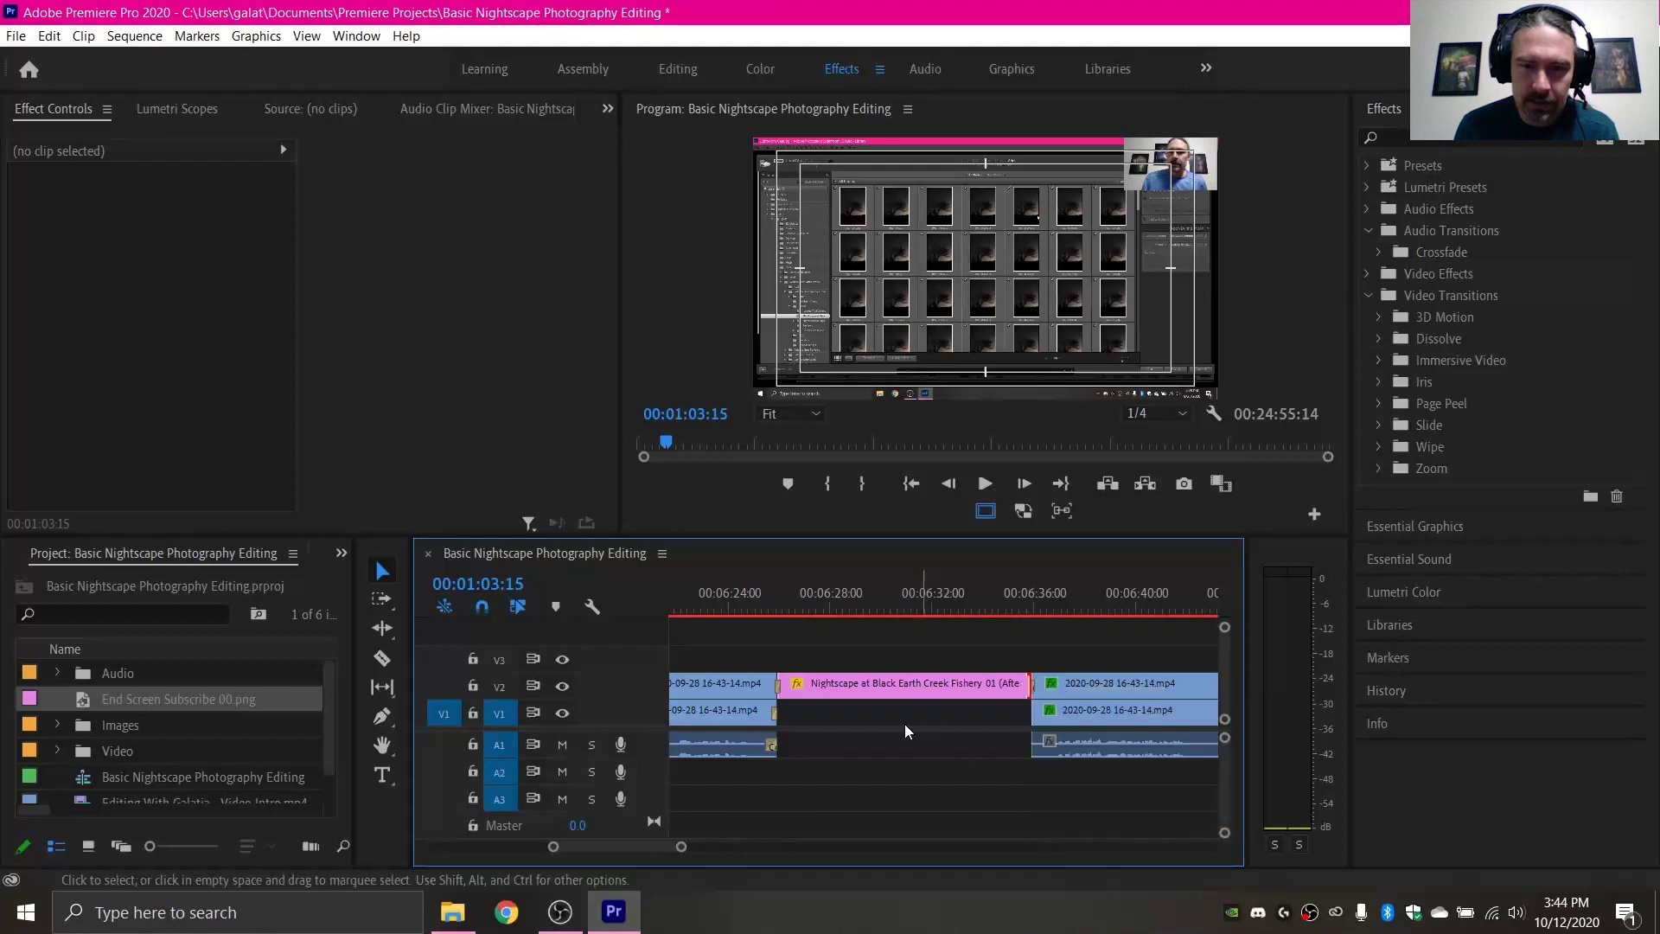
right_click(1036, 711)
click(1097, 834)
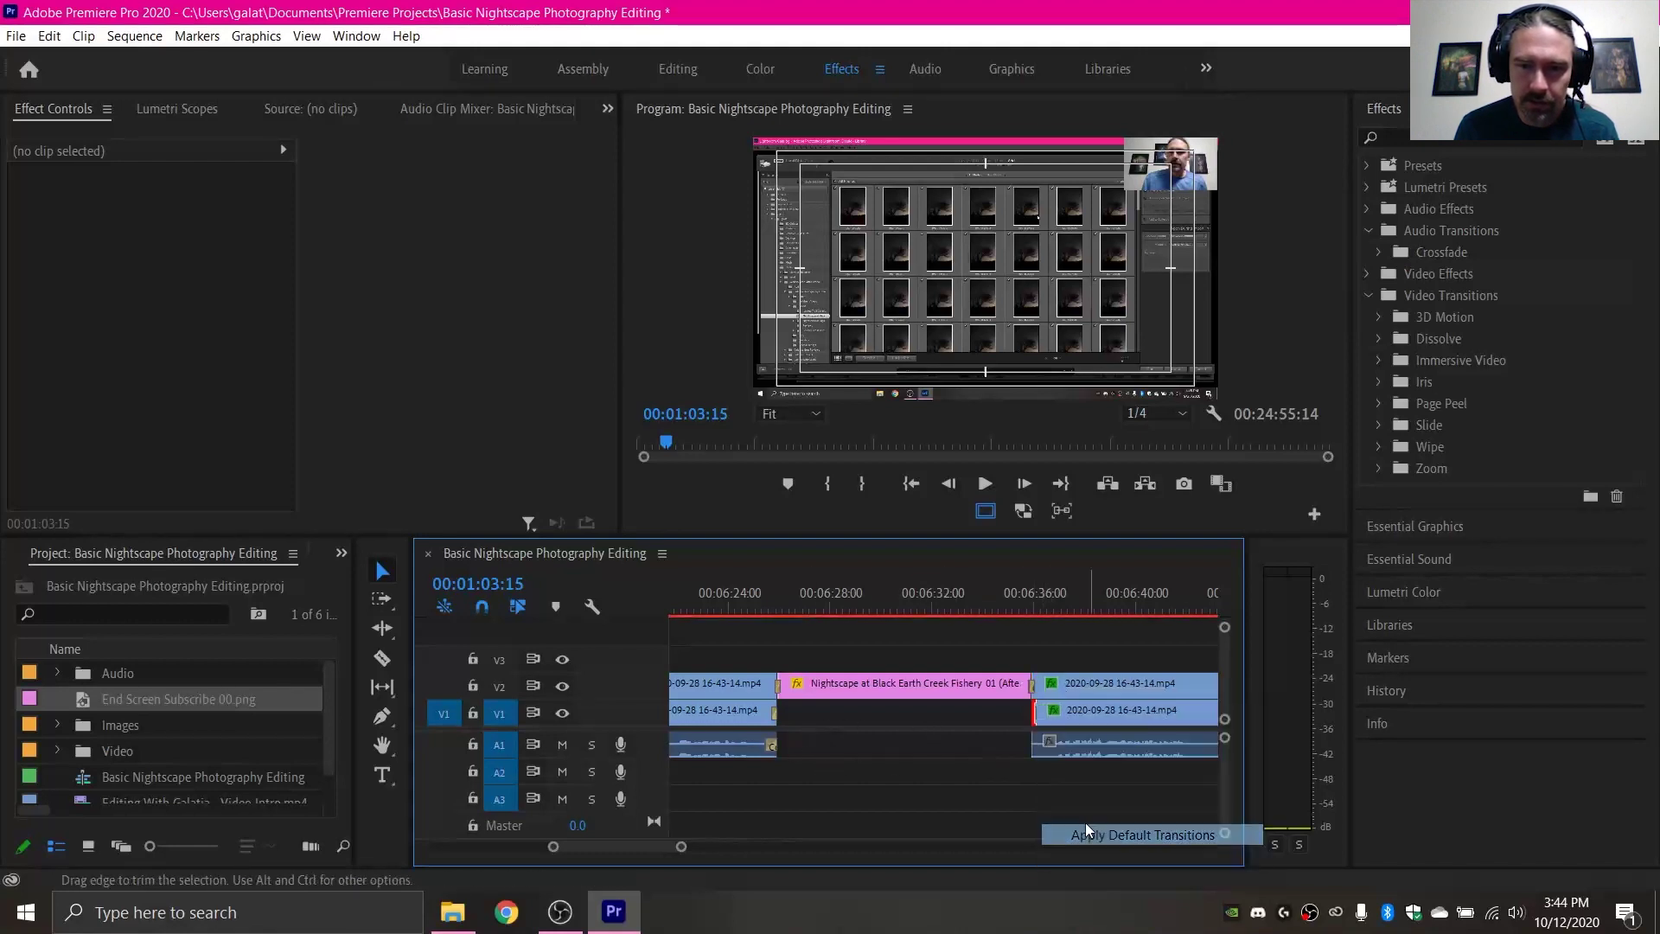
right_click(1036, 747)
click(1098, 715)
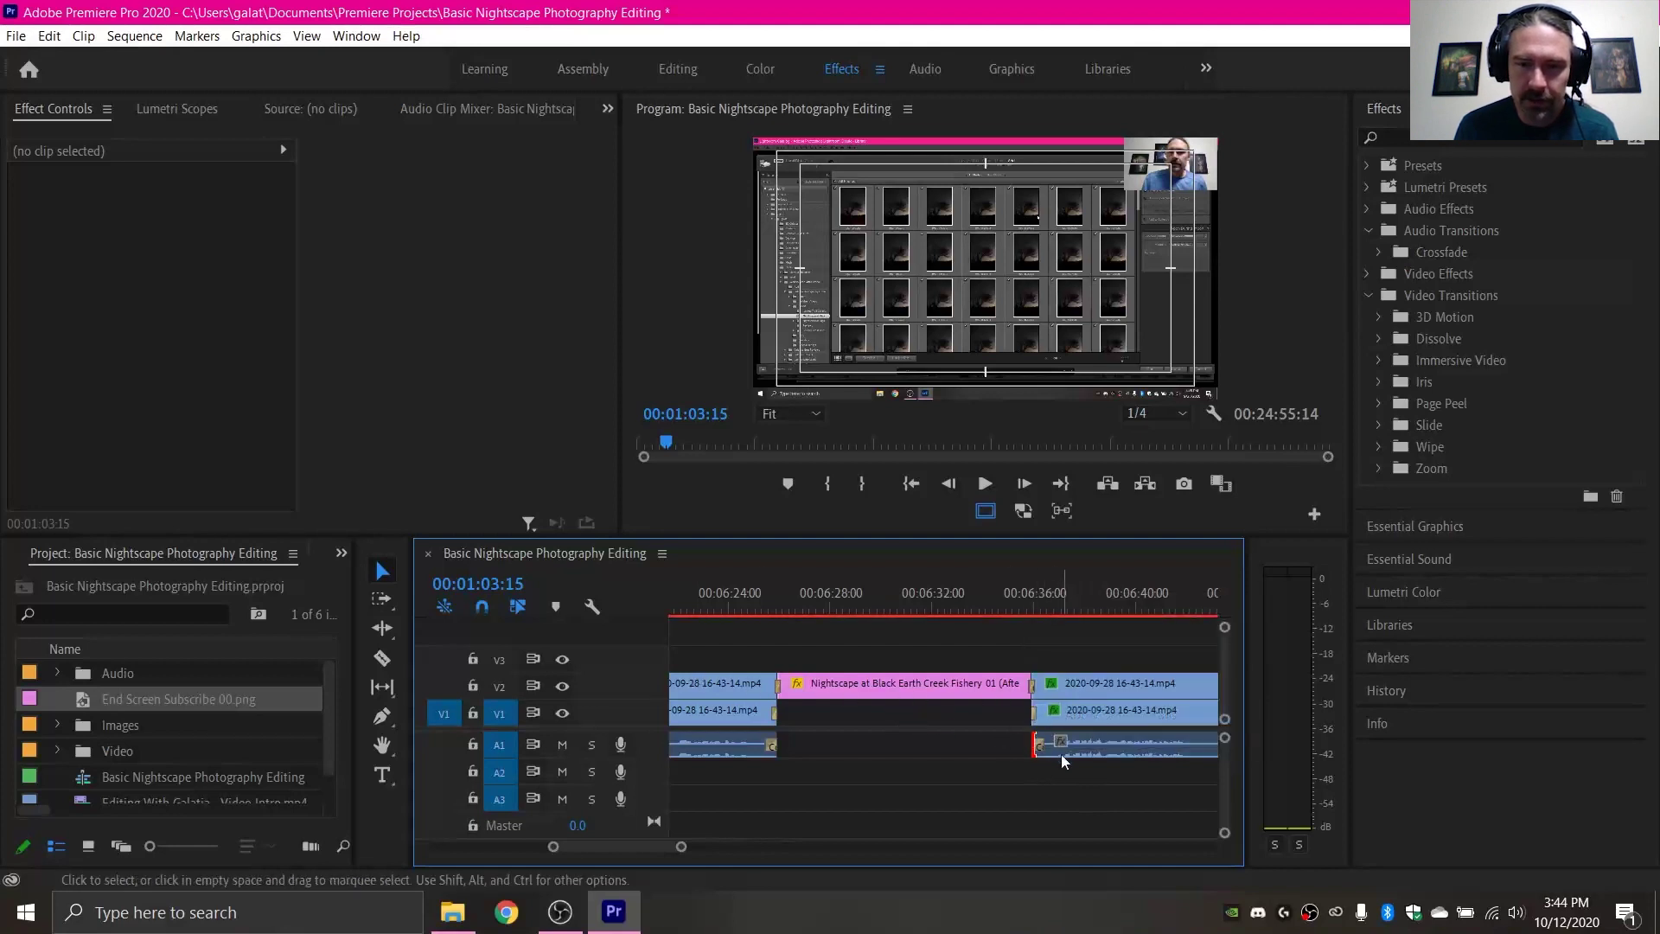
Add default transitions at the second image clip's start and the video and audio ends before its gap
scroll(1059, 755, down, 6)
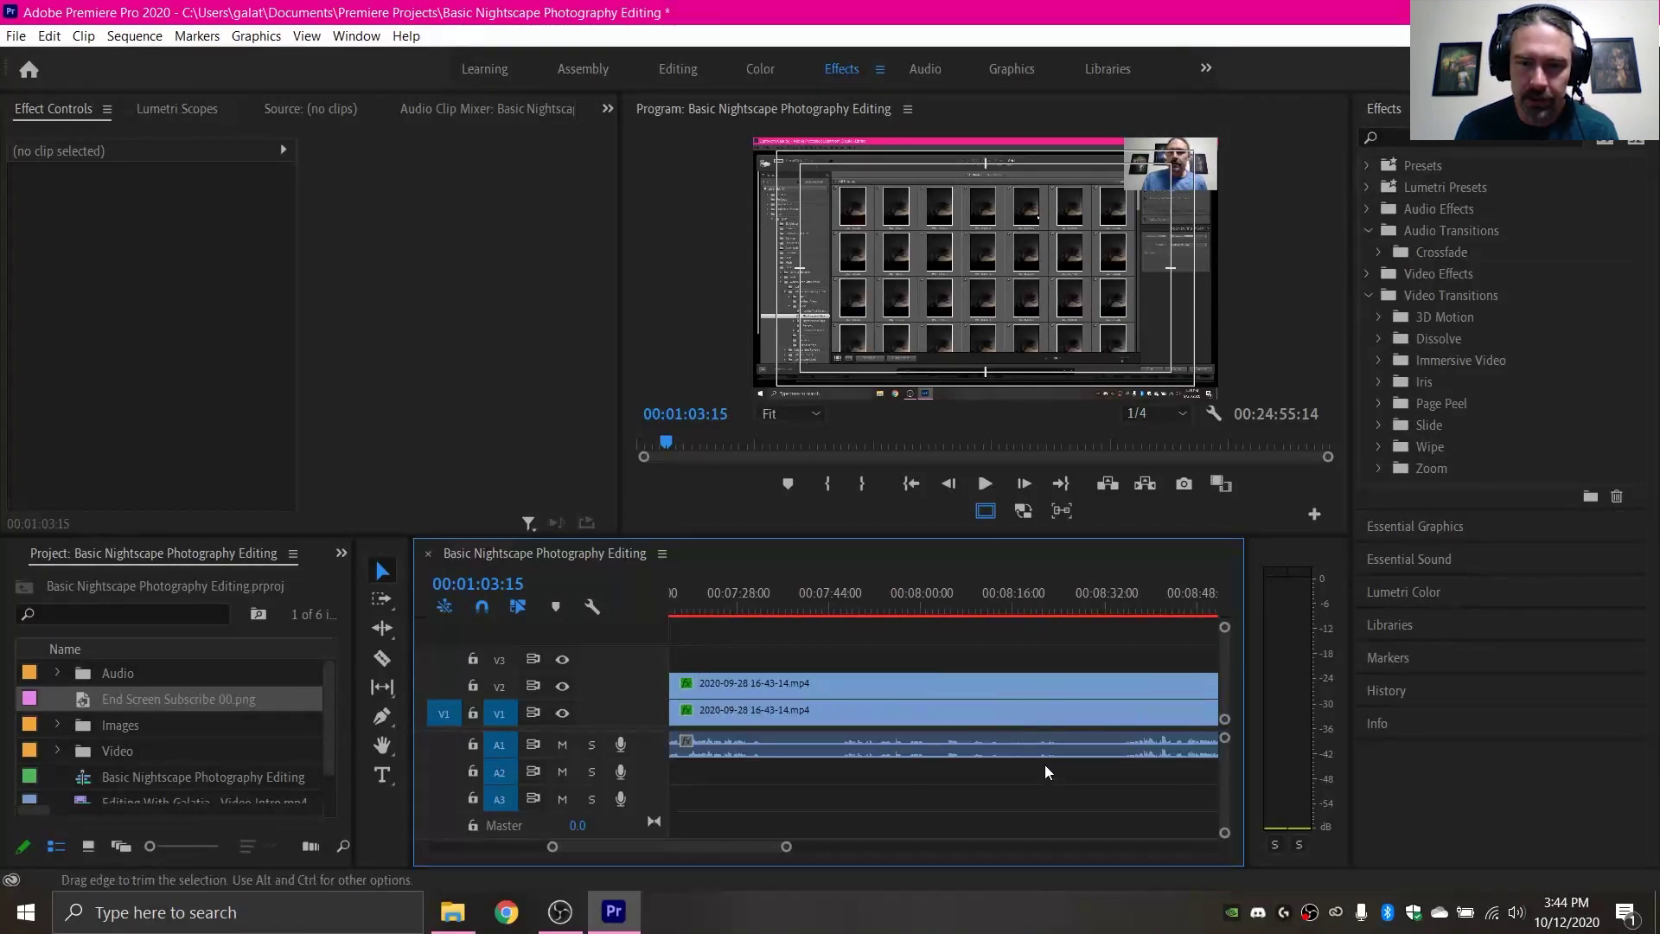
scroll(1045, 764, down, 10)
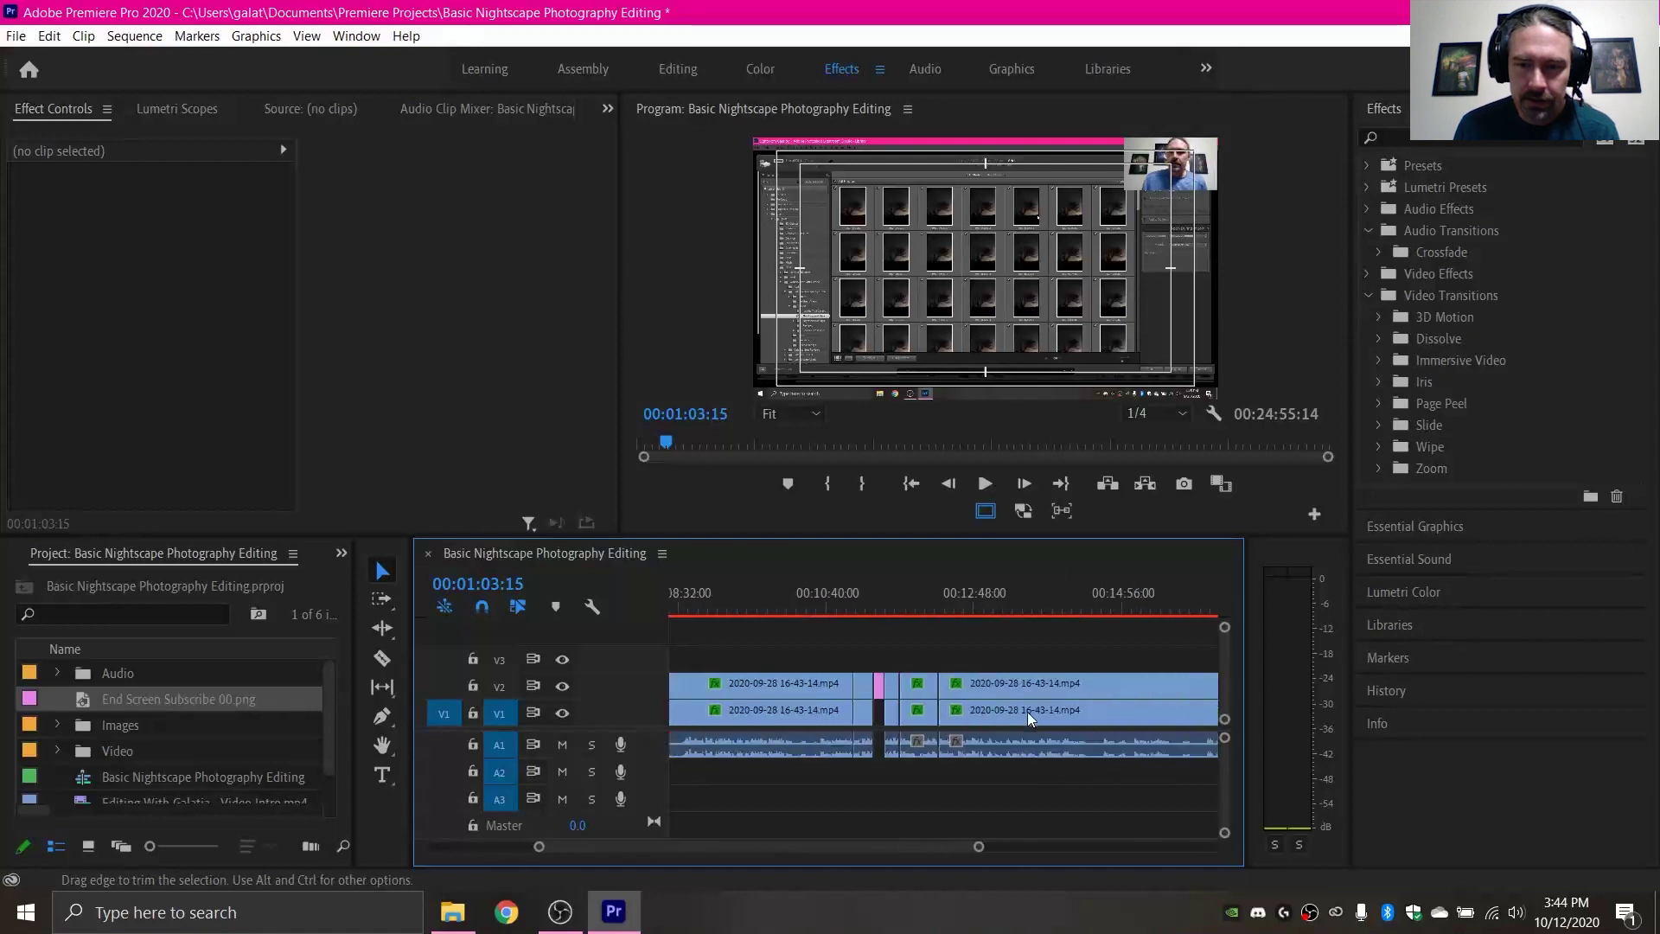
scroll(882, 679, up, 10)
right_click(837, 685)
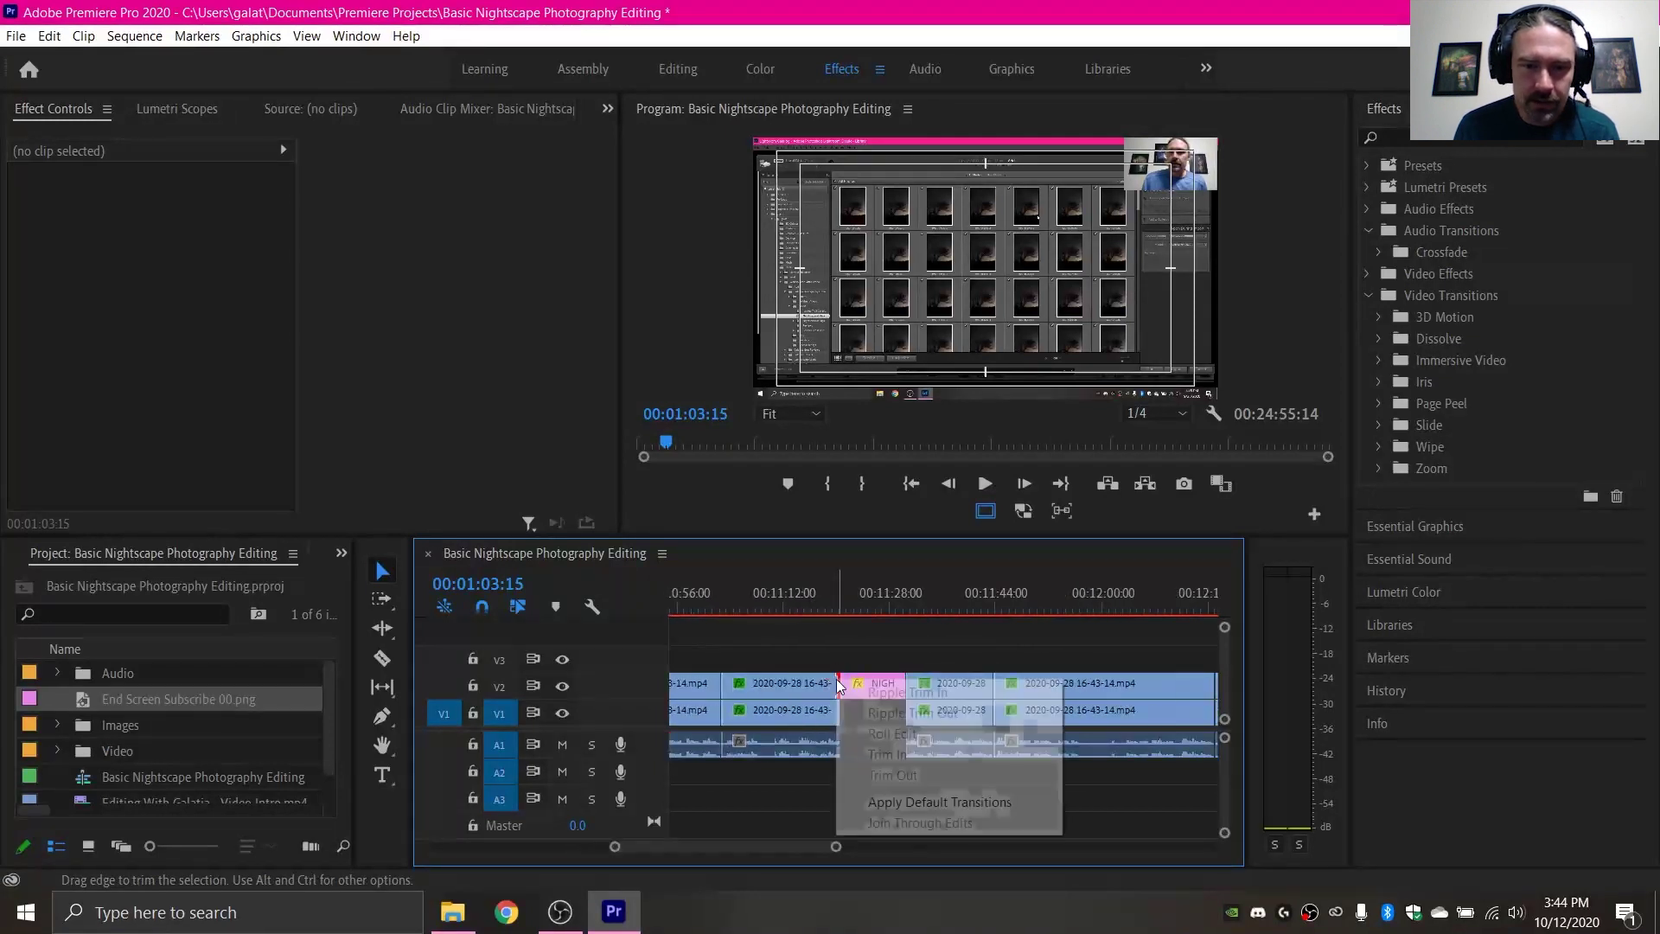
click(904, 803)
right_click(837, 714)
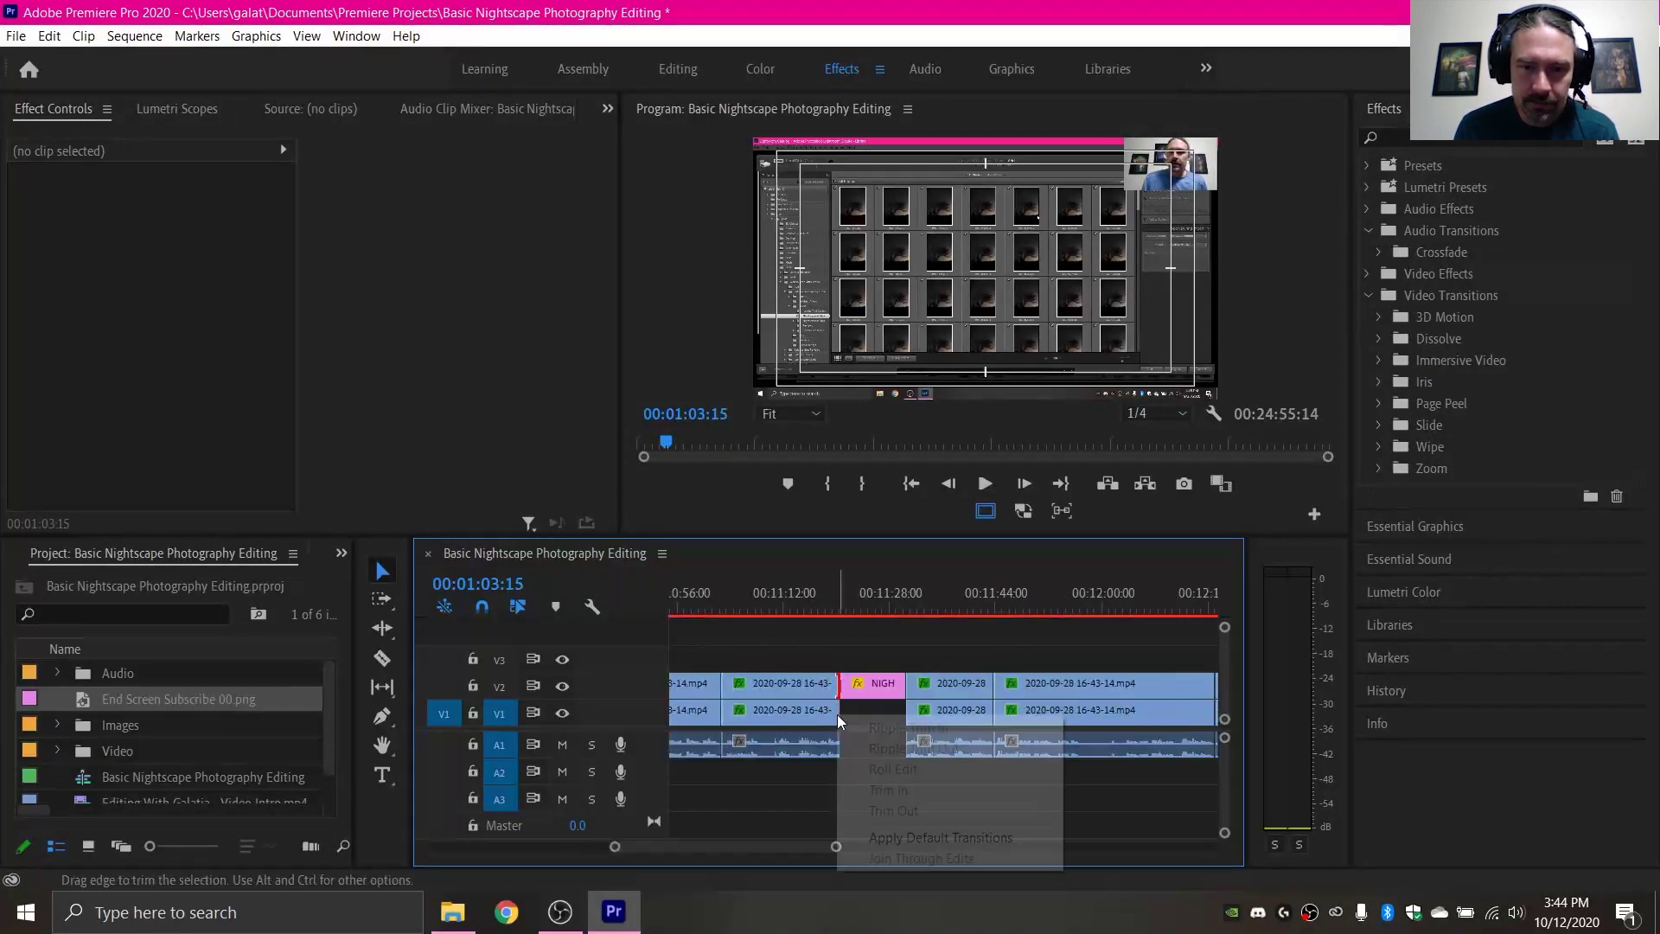
click(921, 836)
right_click(906, 714)
click(912, 707)
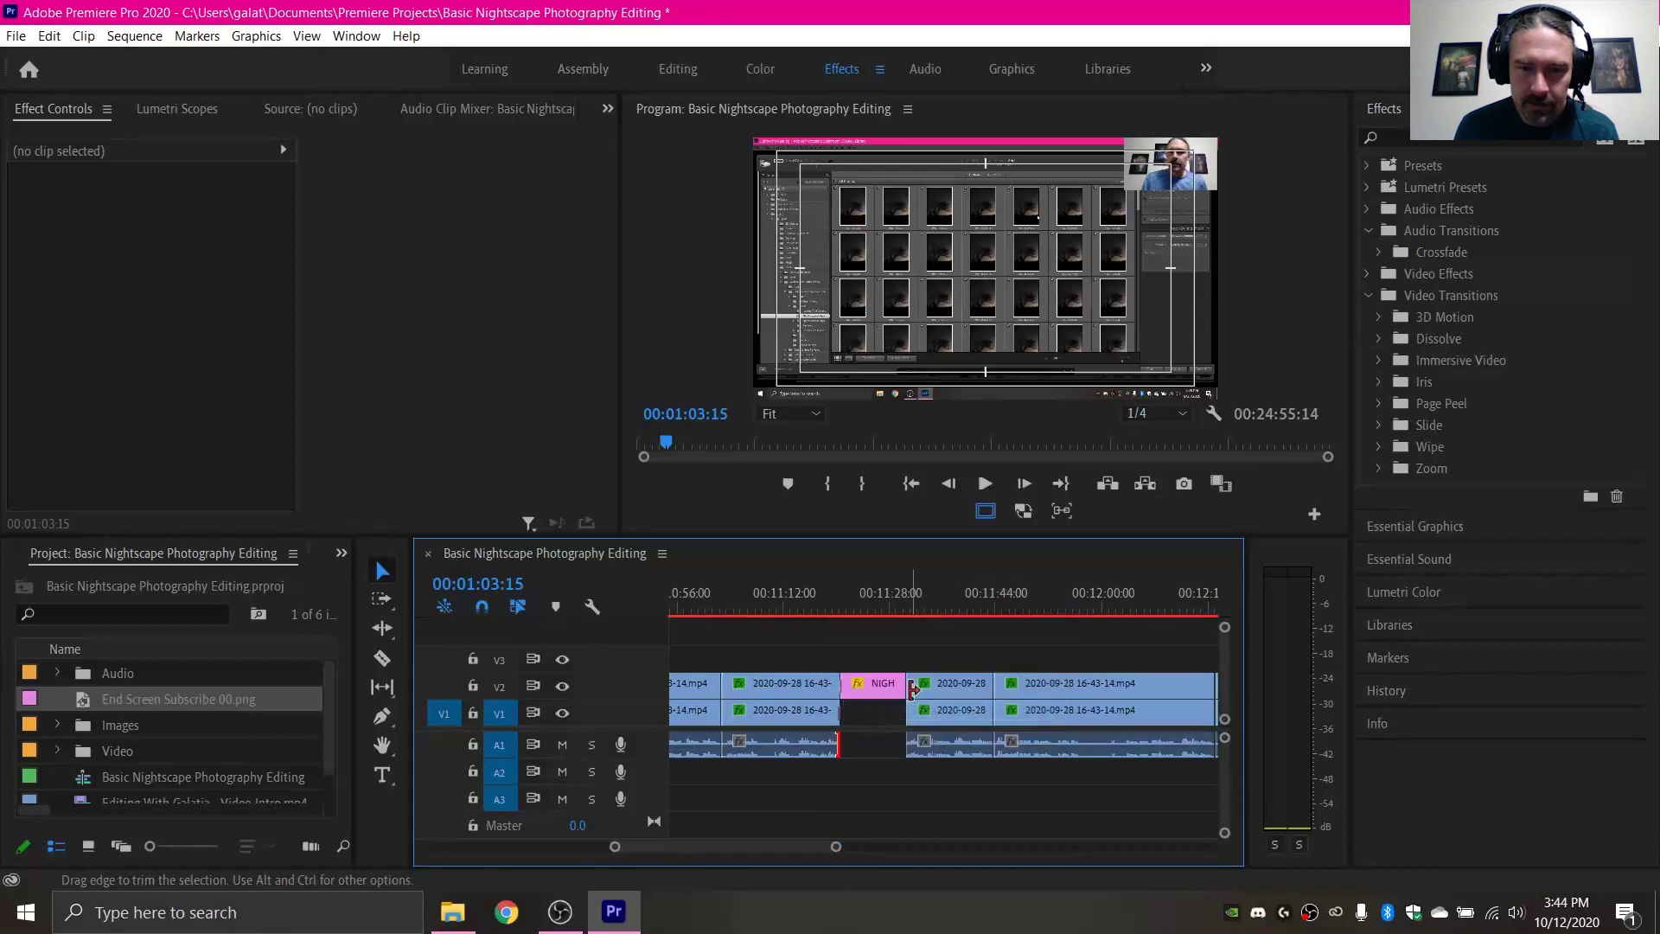
Add default transitions at the second image clip's end and where video and audio resume
right_click(913, 689)
click(967, 813)
right_click(914, 715)
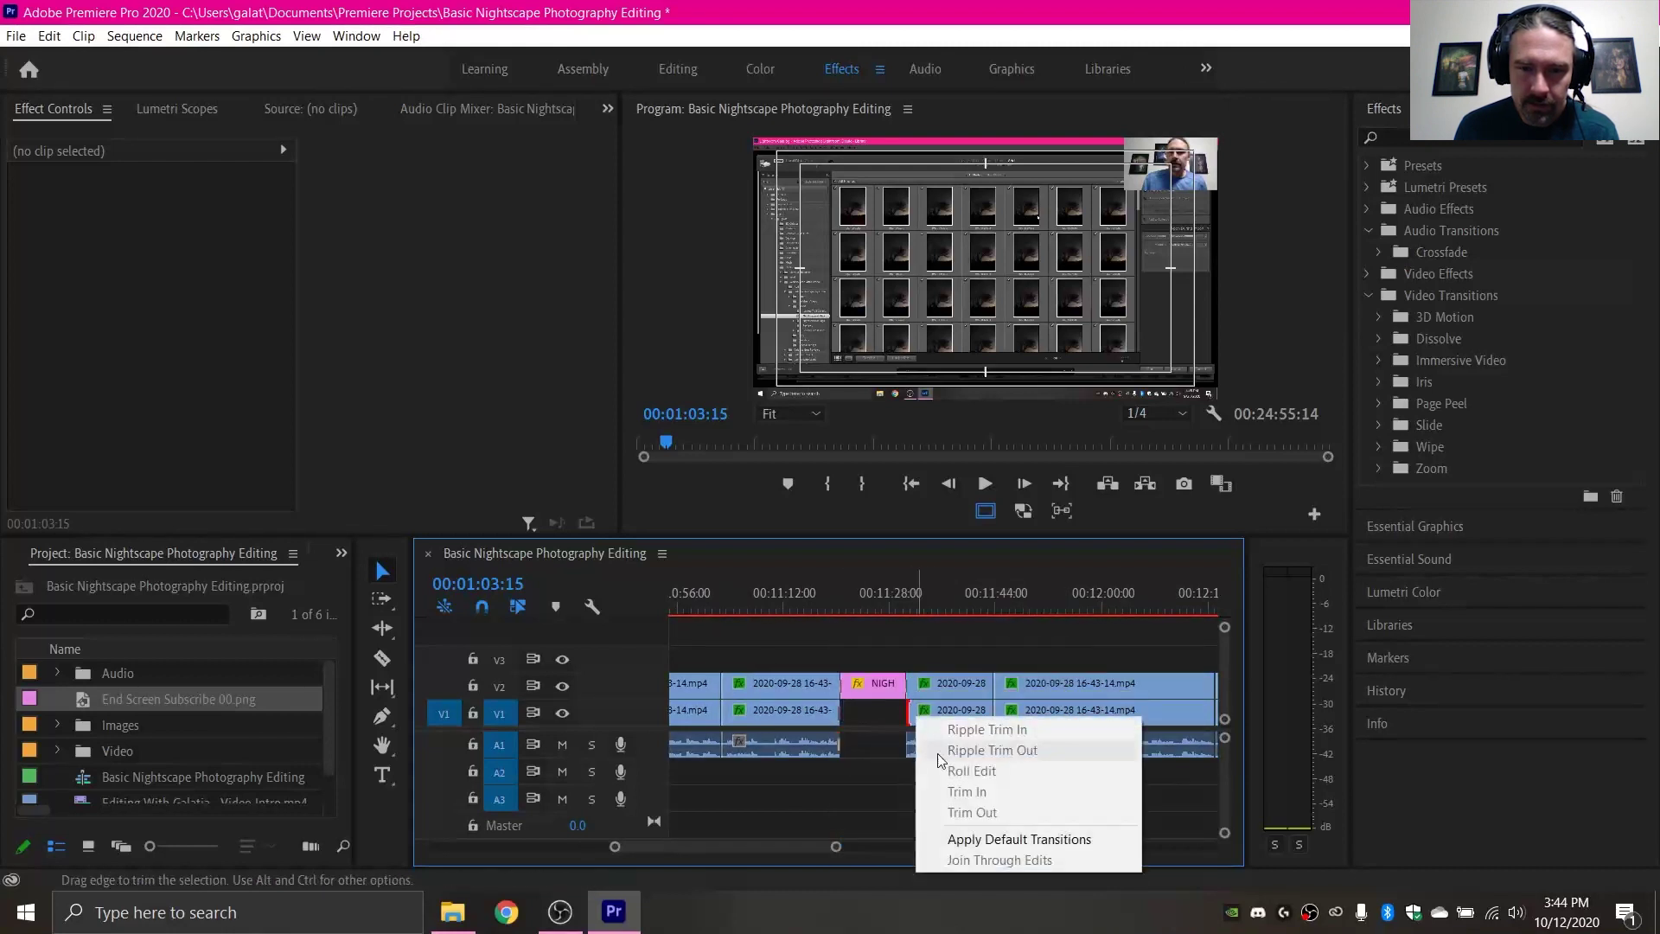
click(1019, 838)
right_click(935, 740)
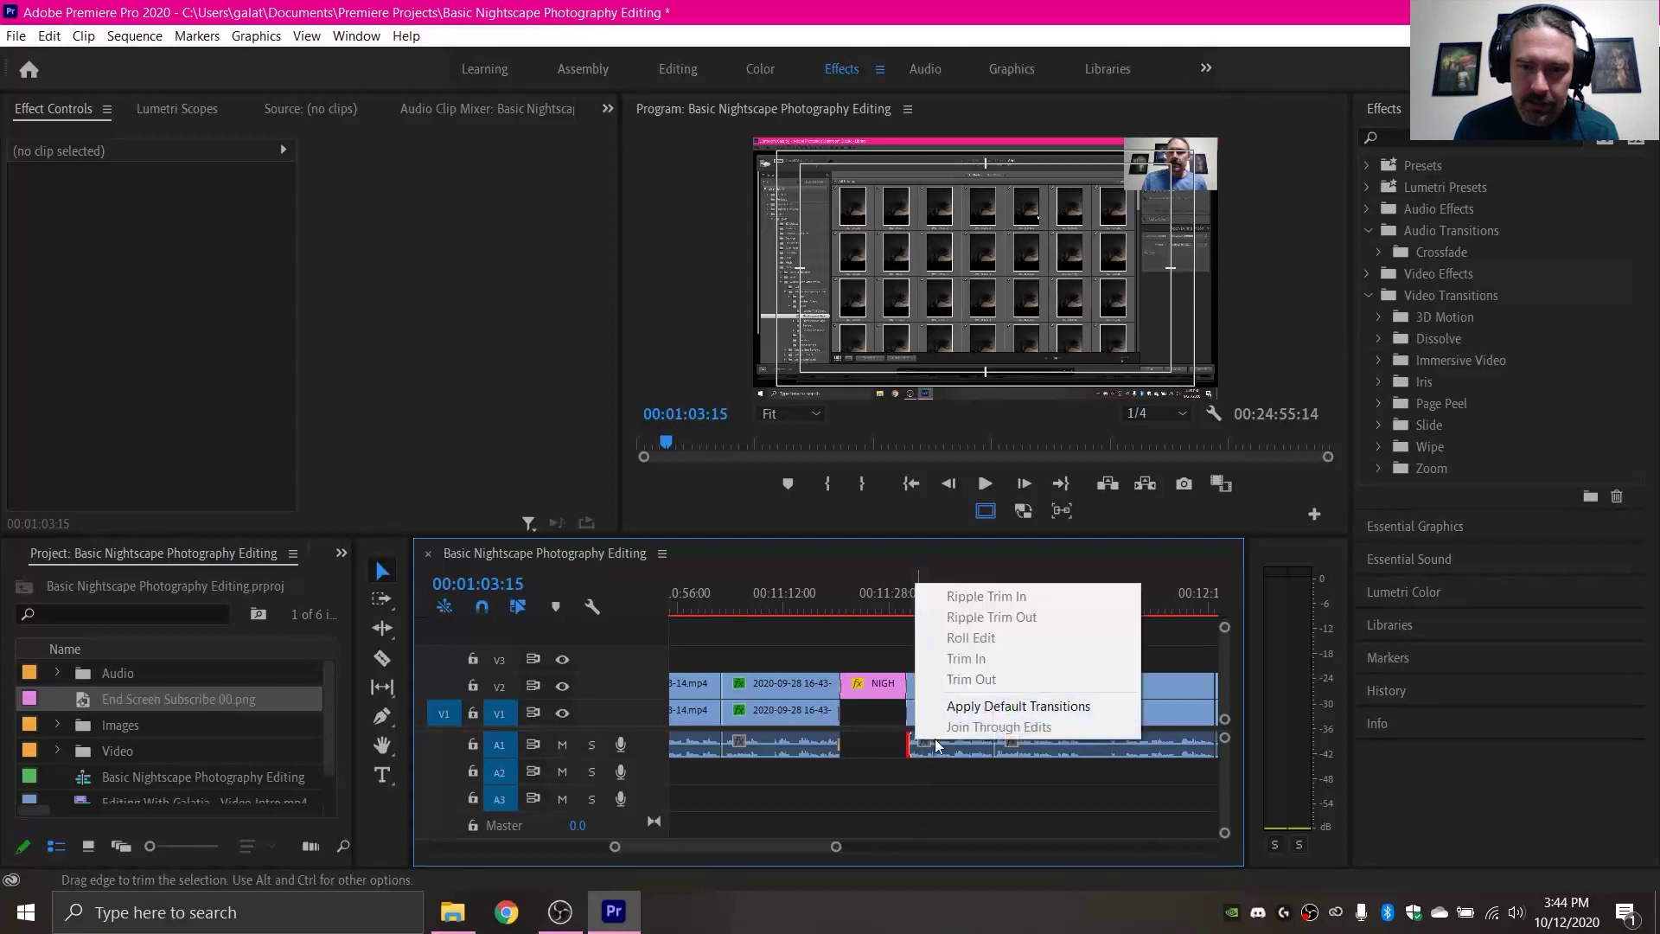
click(962, 707)
Apply default transitions at the three edit points (video and audio) ending the clip before the Nightscape images
scroll(962, 725, down, 3)
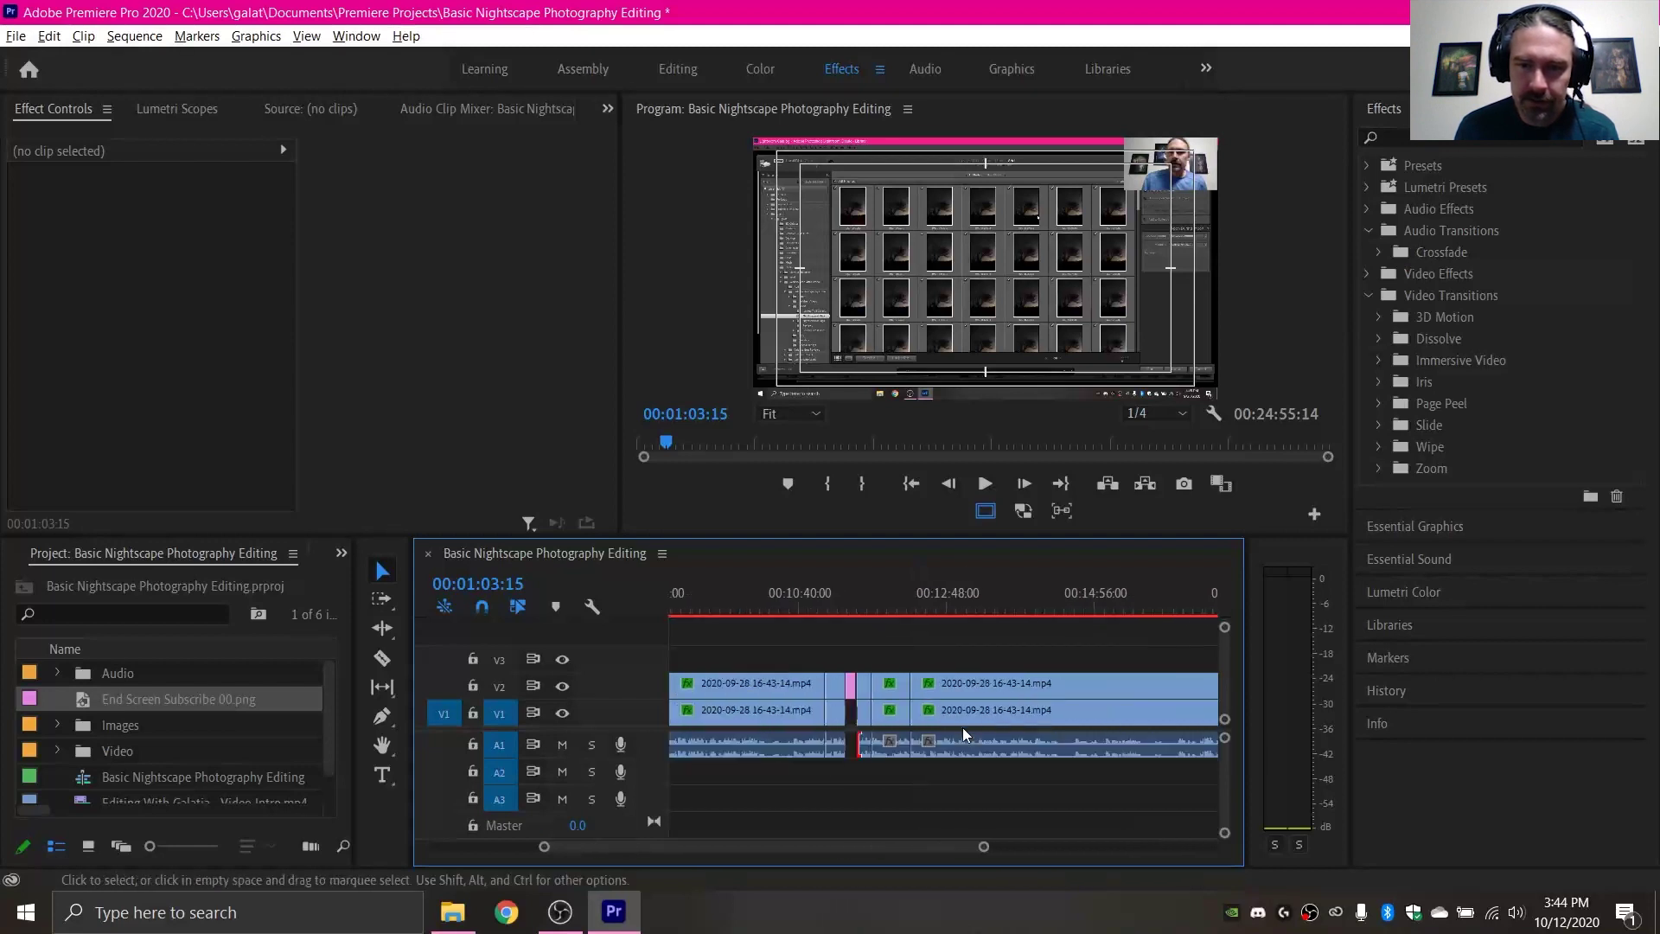
scroll(962, 728, down, 10)
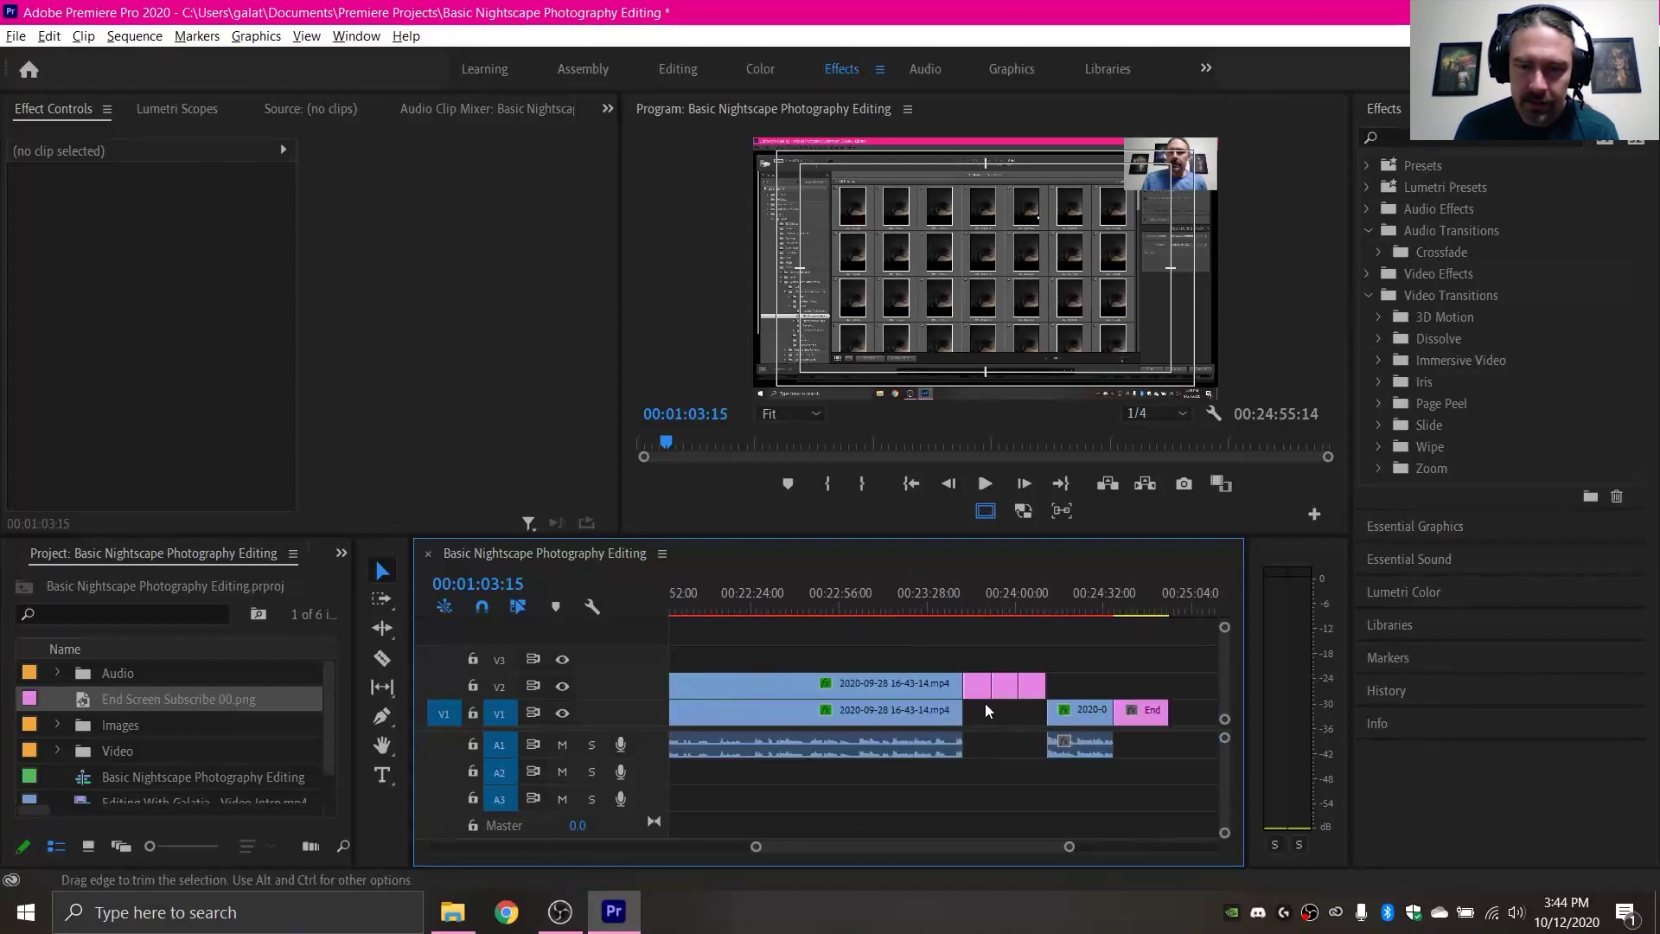
scroll(990, 704, up, 6)
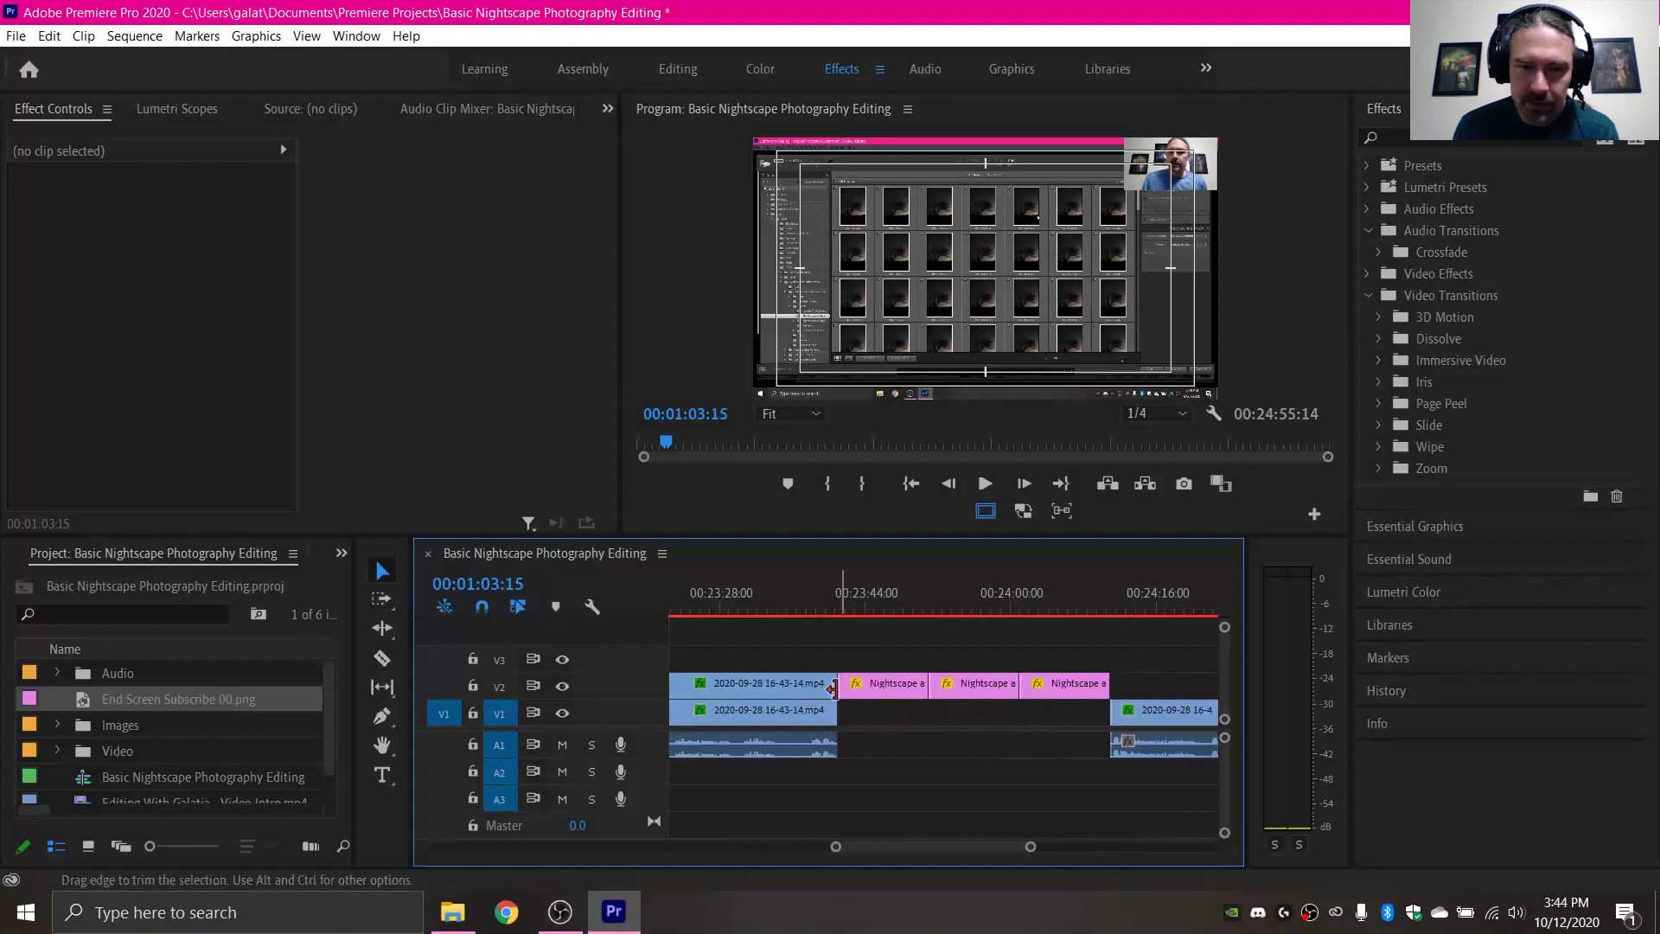
right_click(831, 688)
click(916, 811)
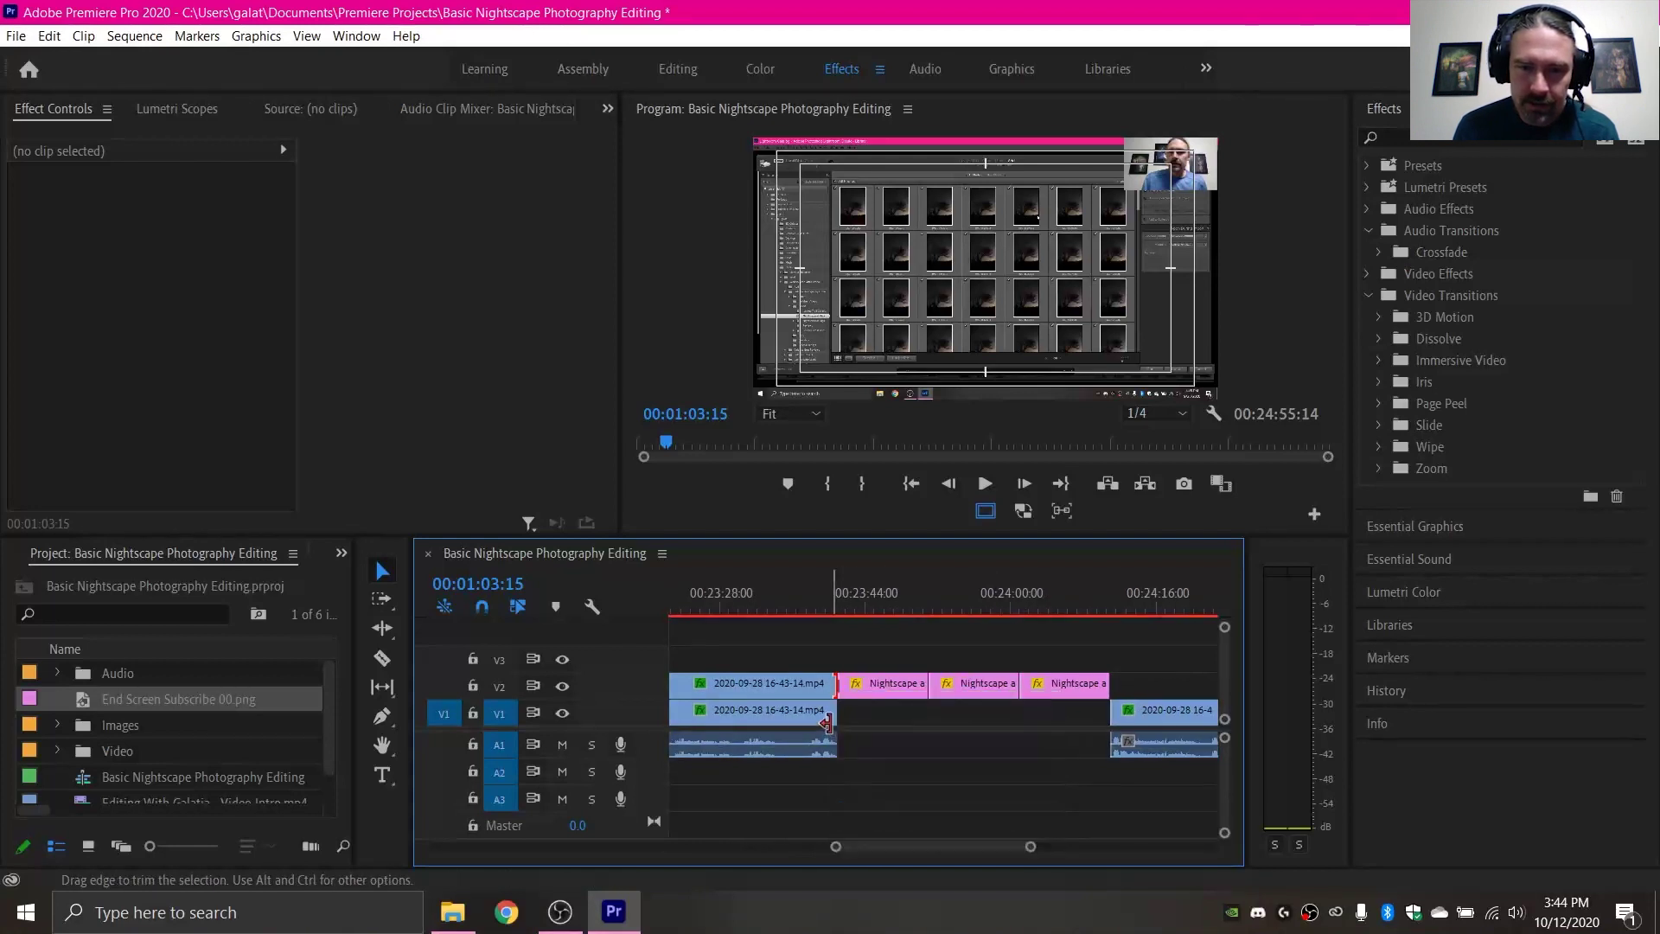
right_click(835, 723)
click(925, 841)
right_click(835, 742)
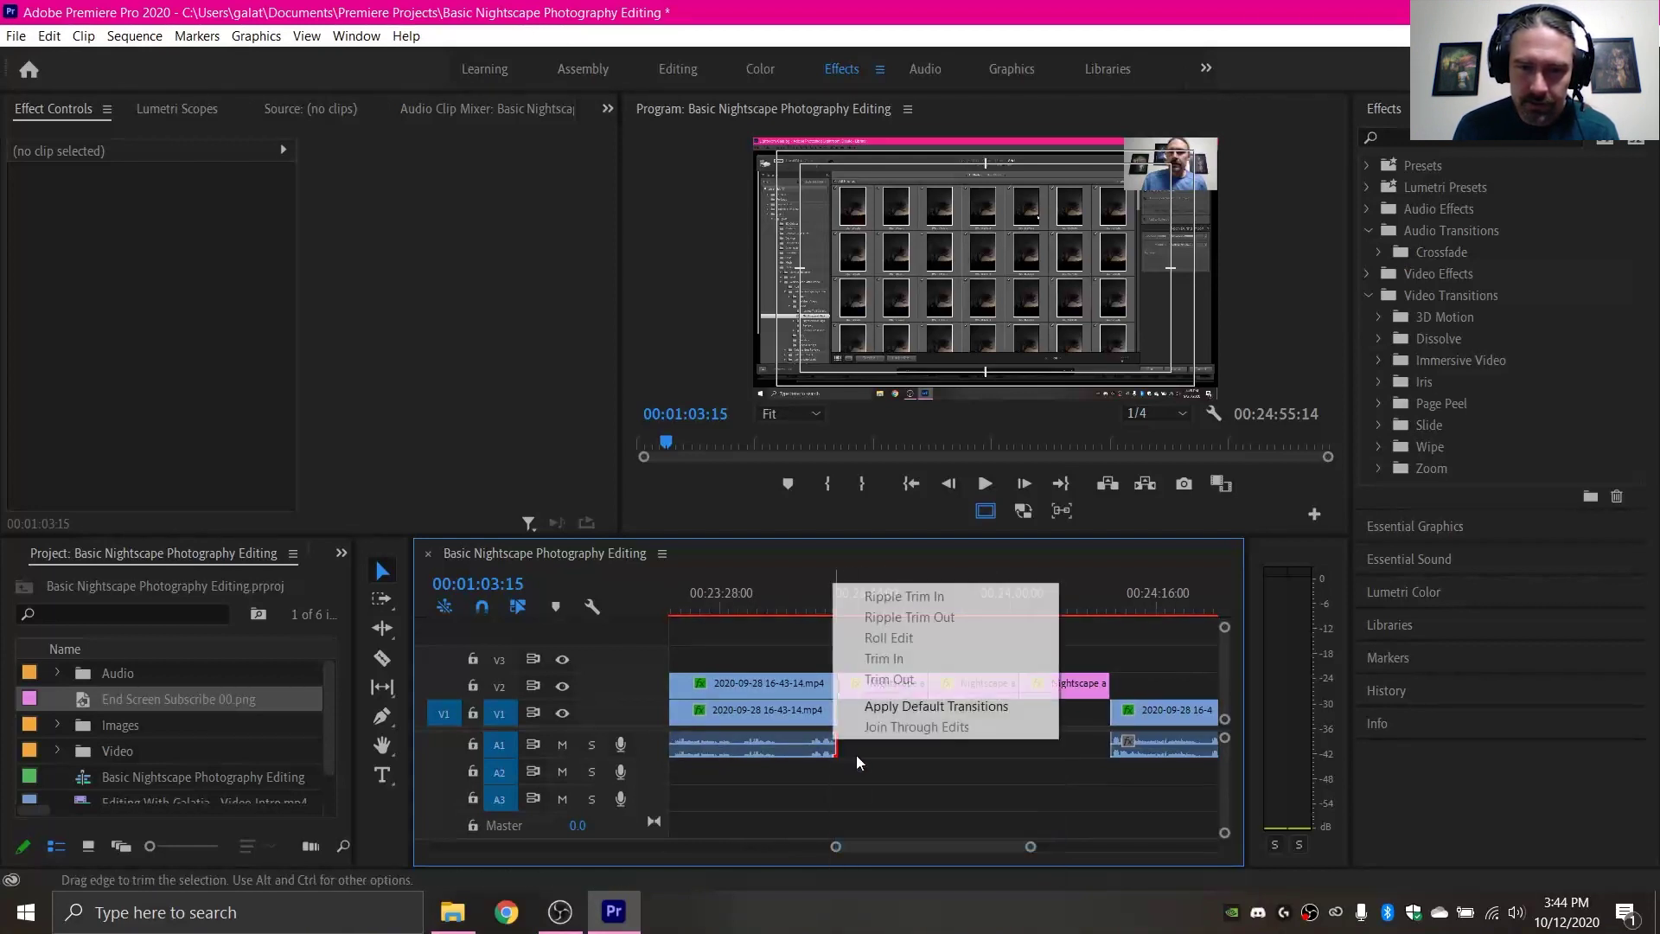
click(910, 709)
scroll(998, 724, up, 3)
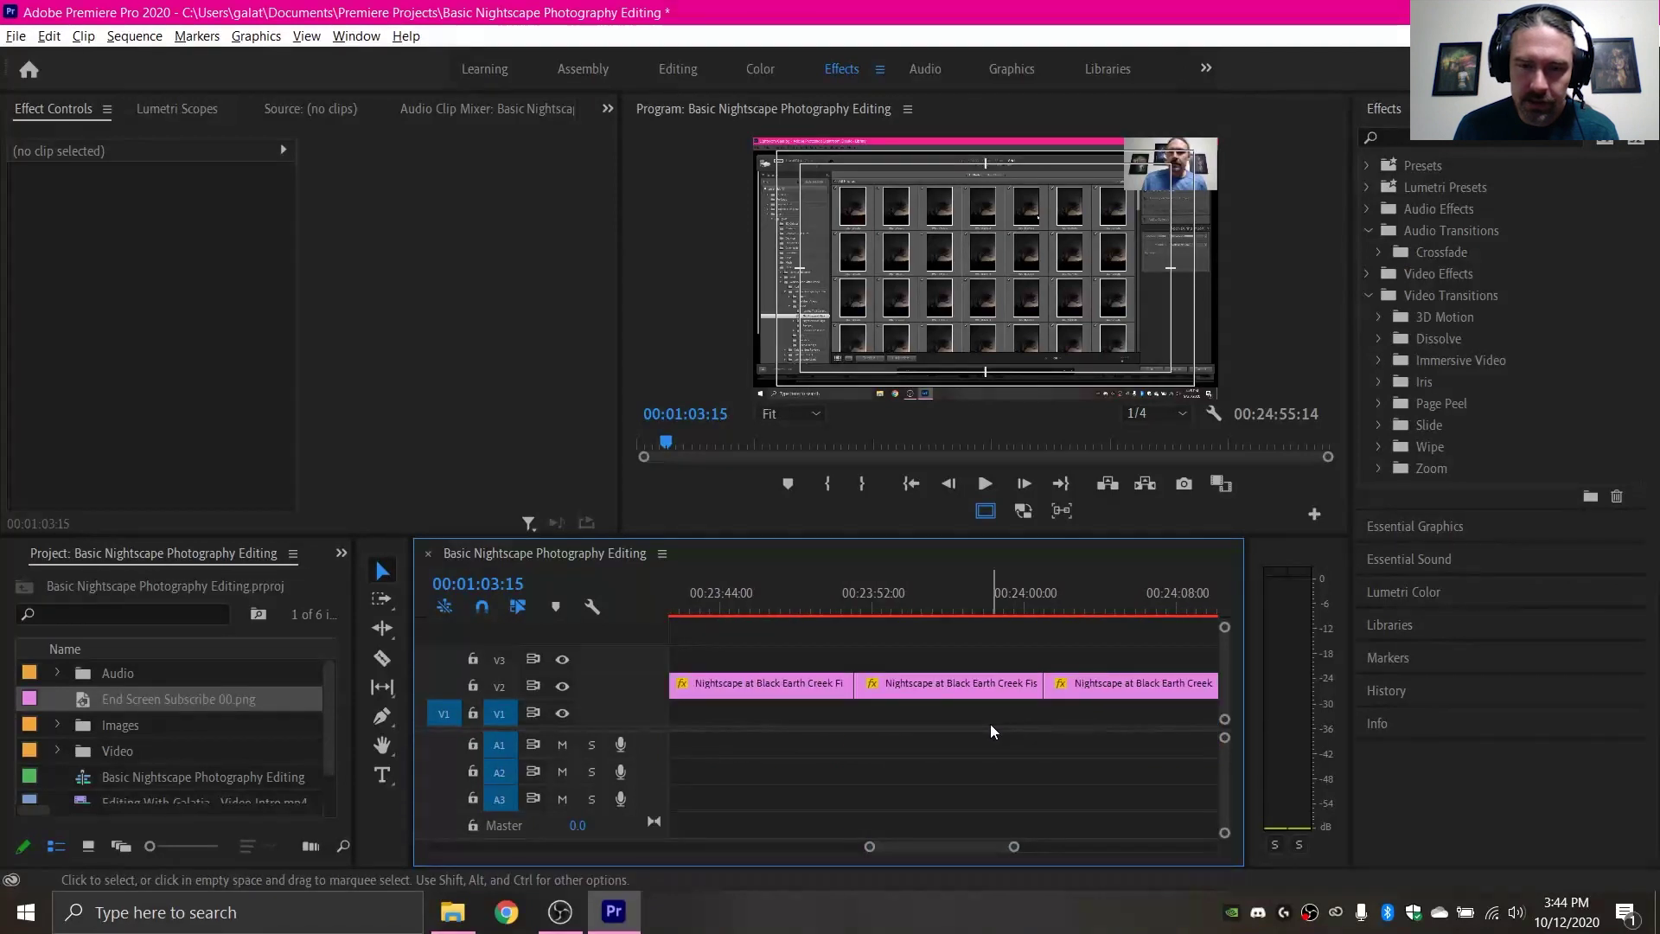
Preview the start of the image clips and add a default crossfade at the first image cut
drag(873, 610, 886, 613)
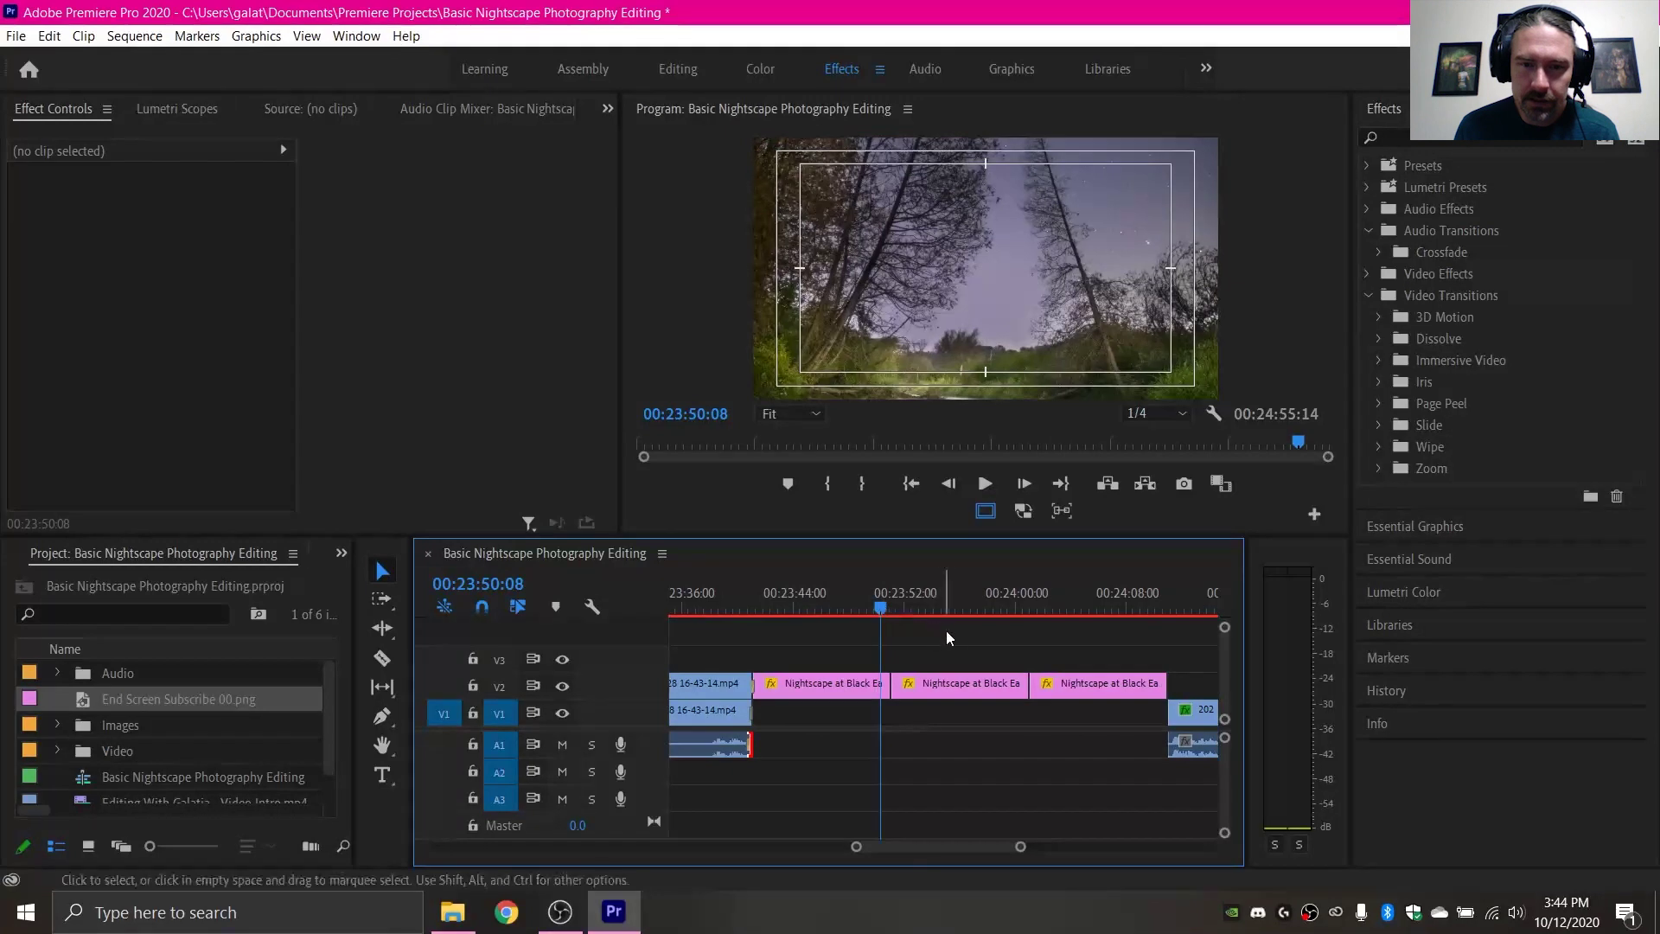
key(space)
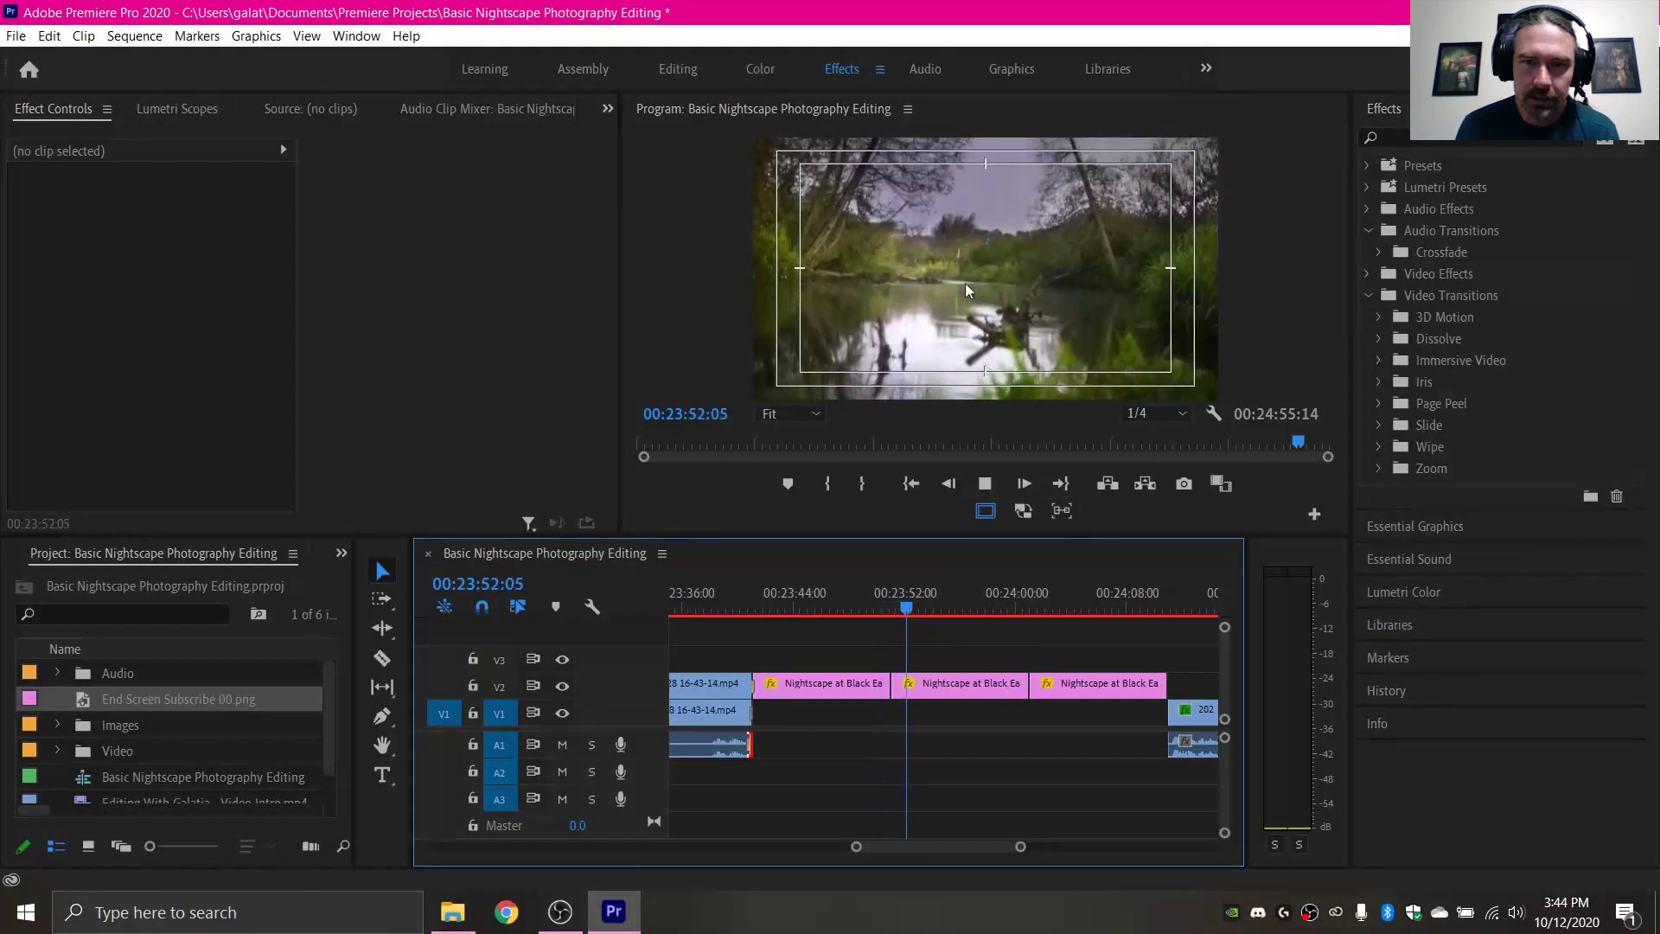
key(space)
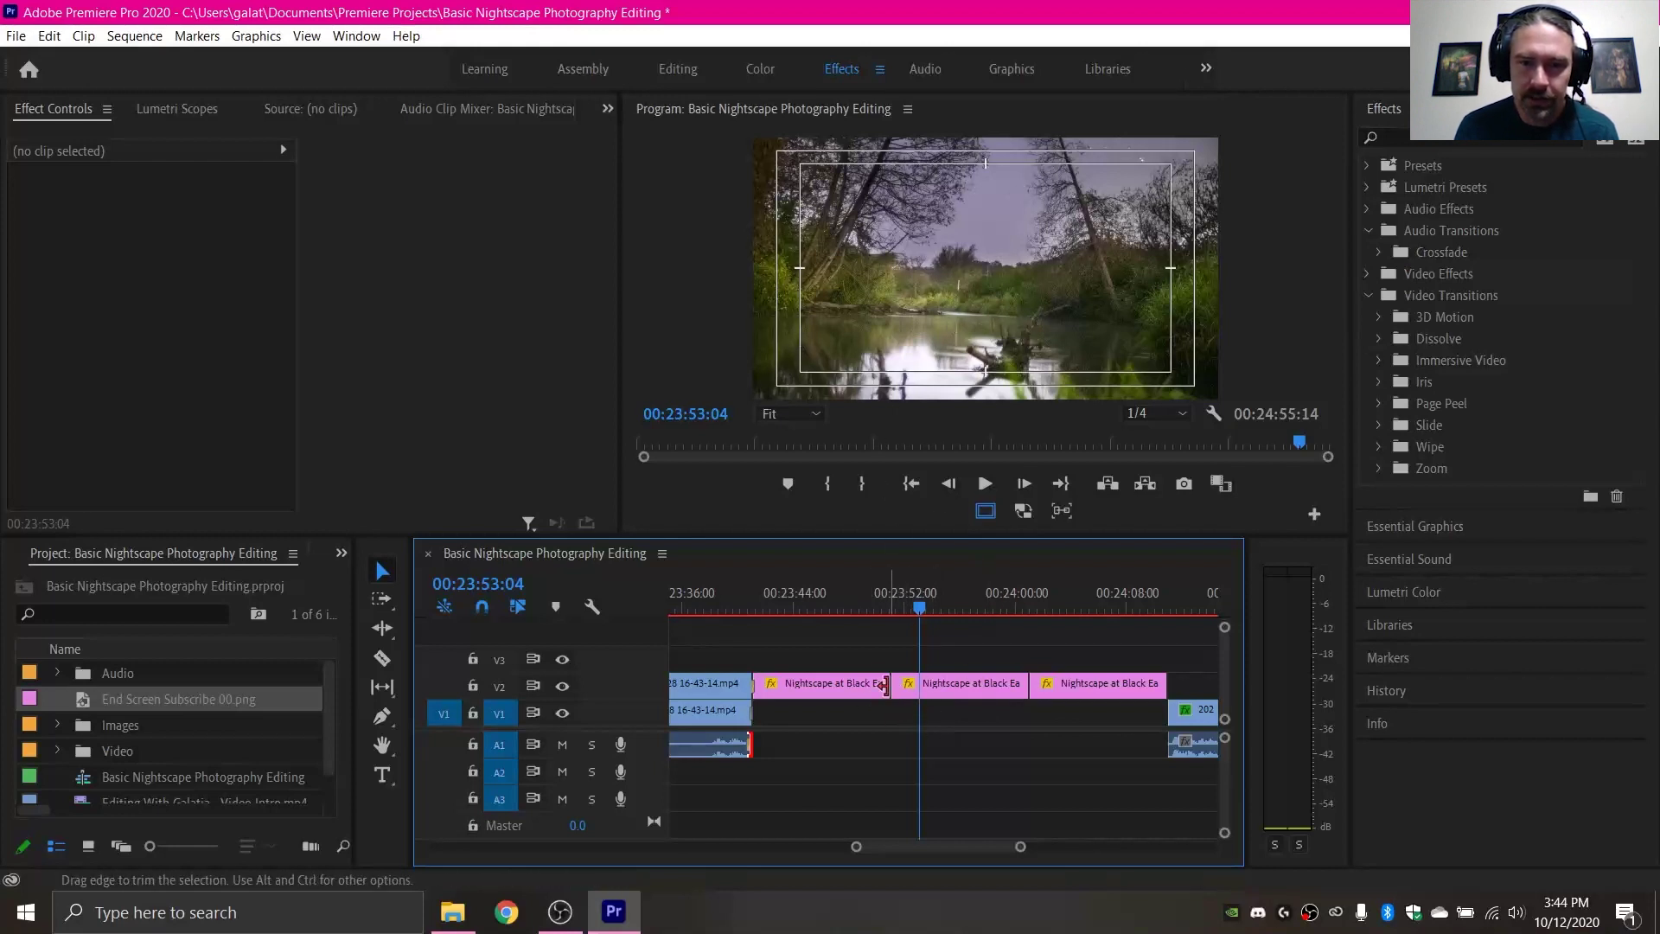
right_click(890, 688)
click(946, 812)
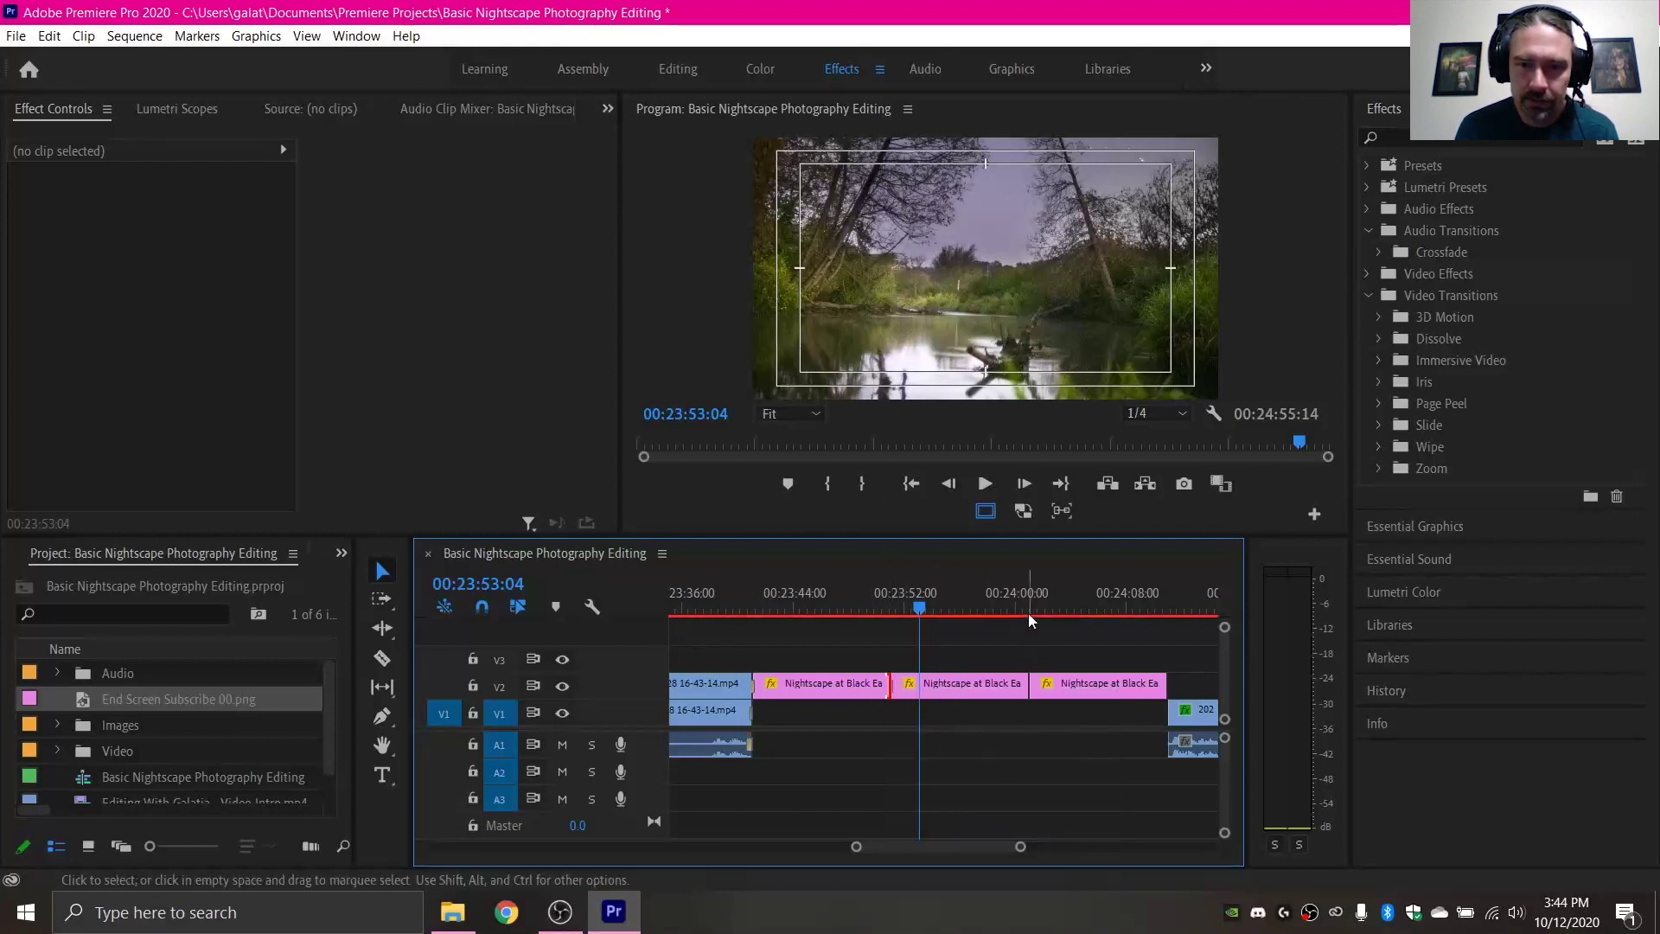
Play through the image cut after 00:24:00:00 and add a default crossfade there
click(1019, 591)
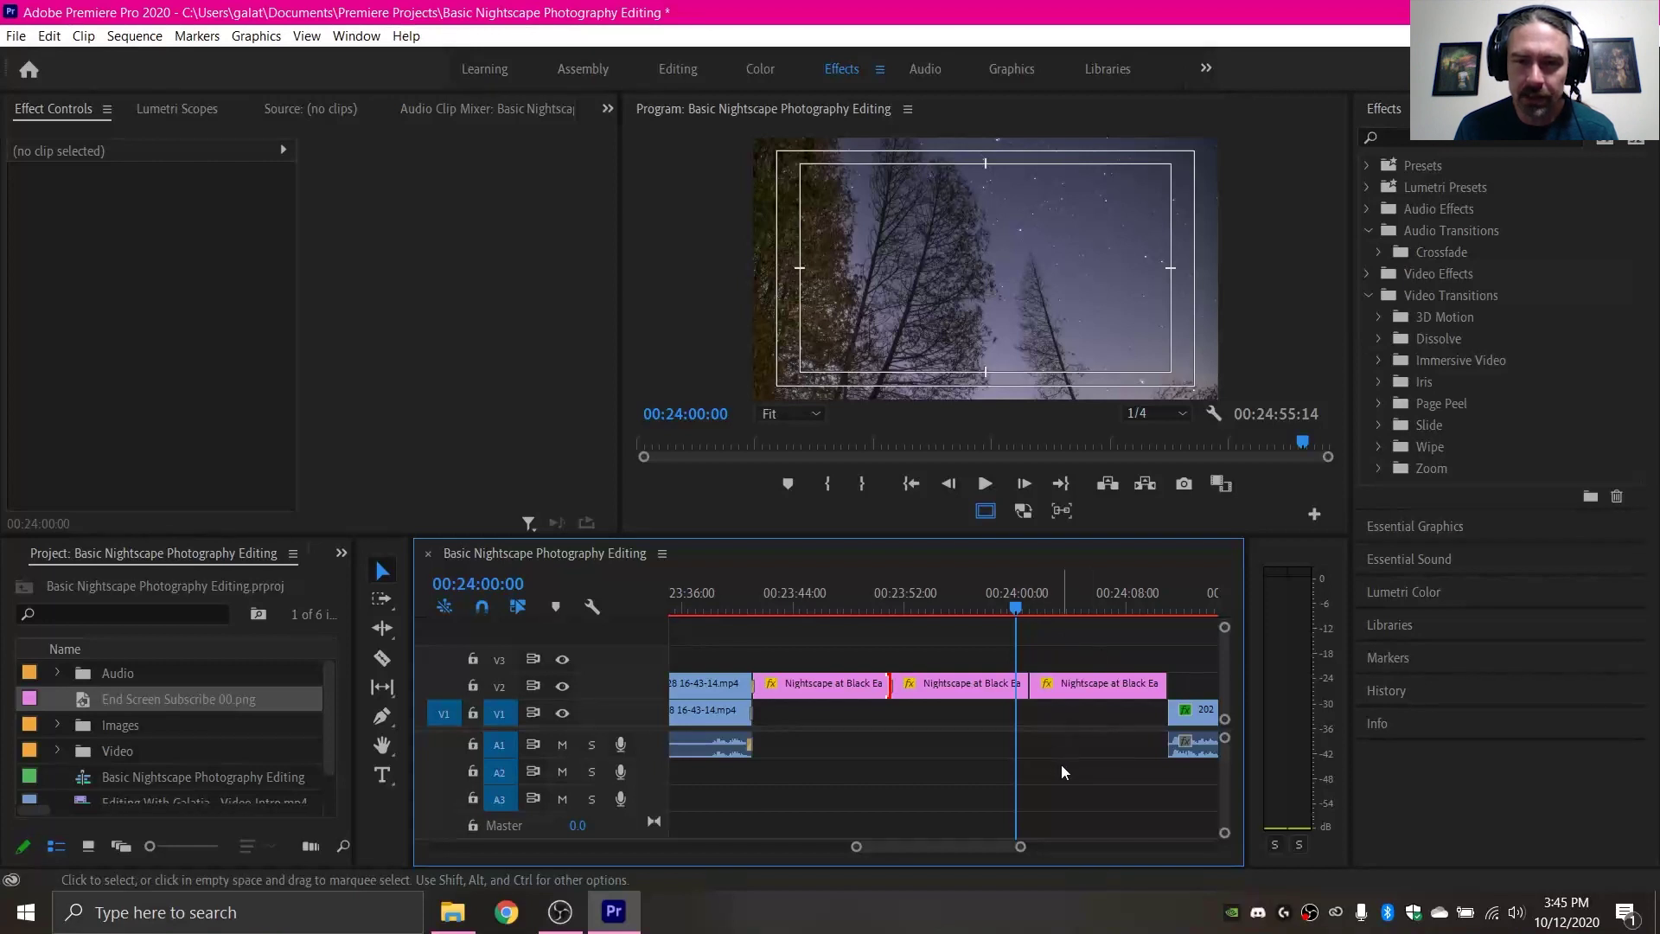
key(space)
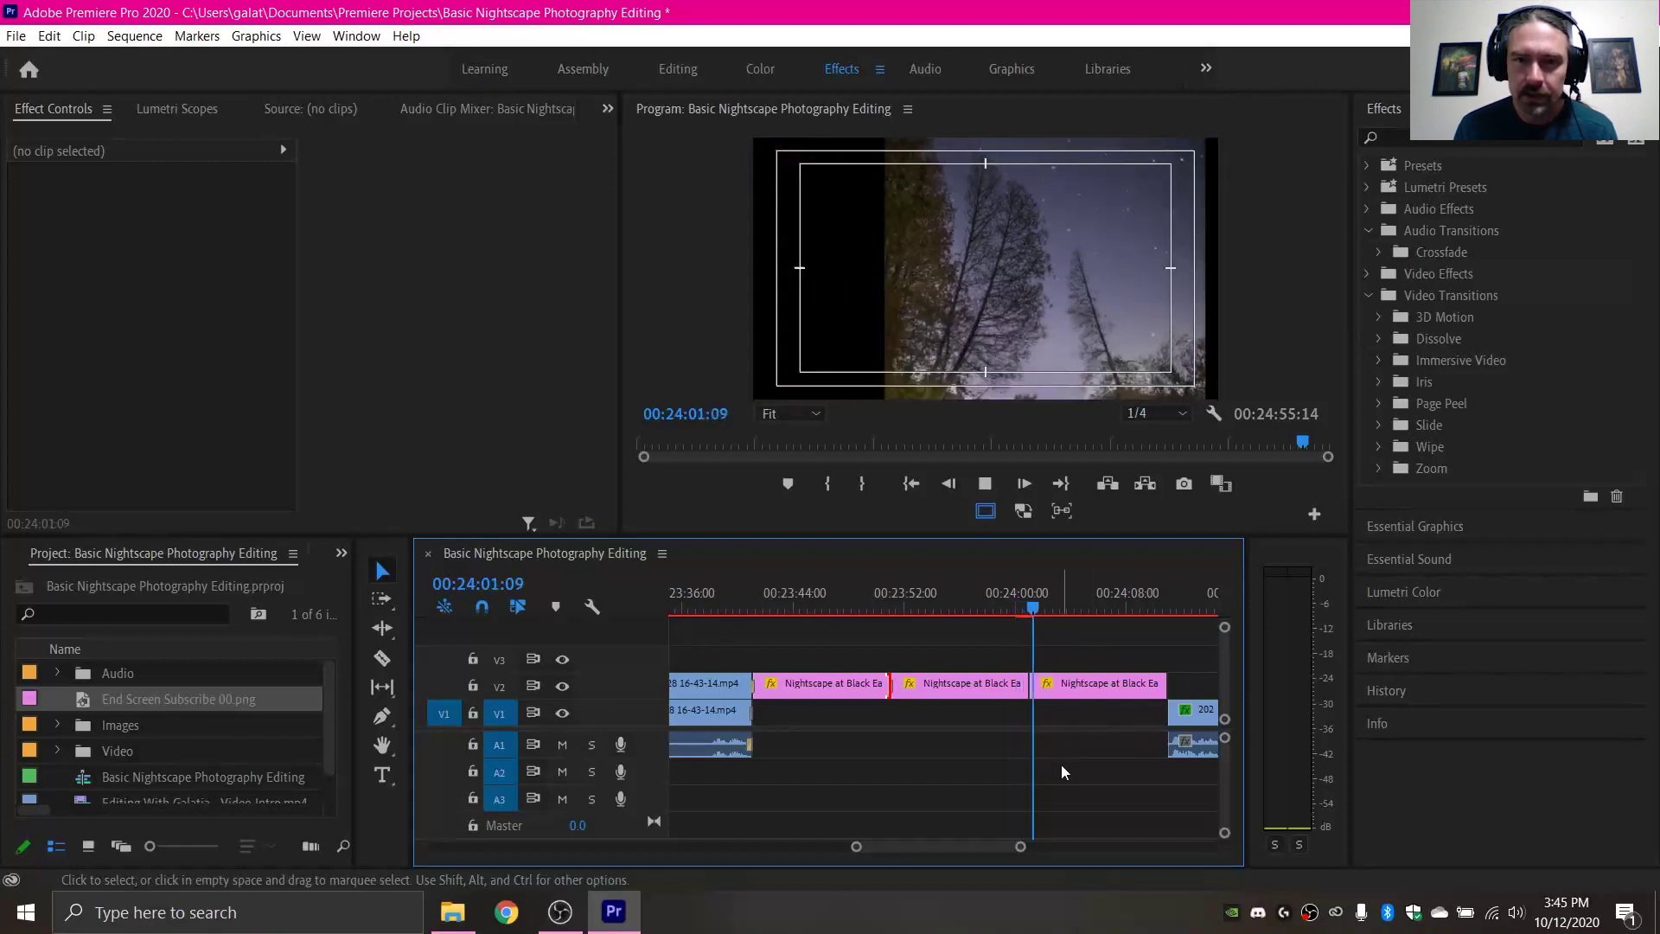
key(space)
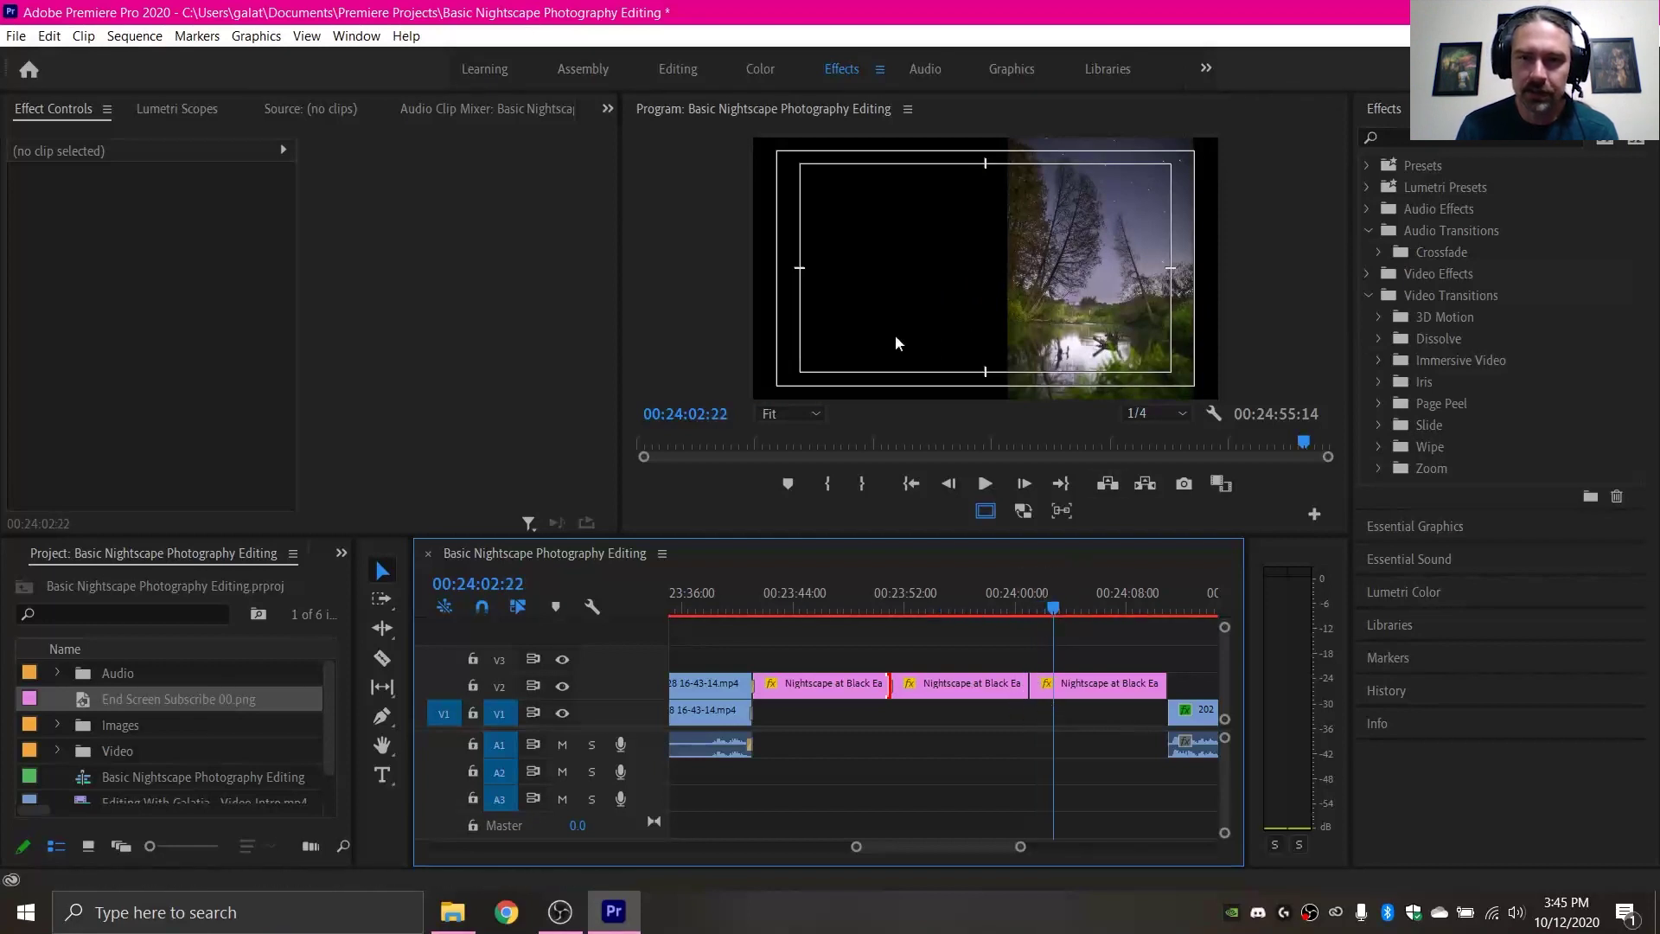
right_click(1028, 685)
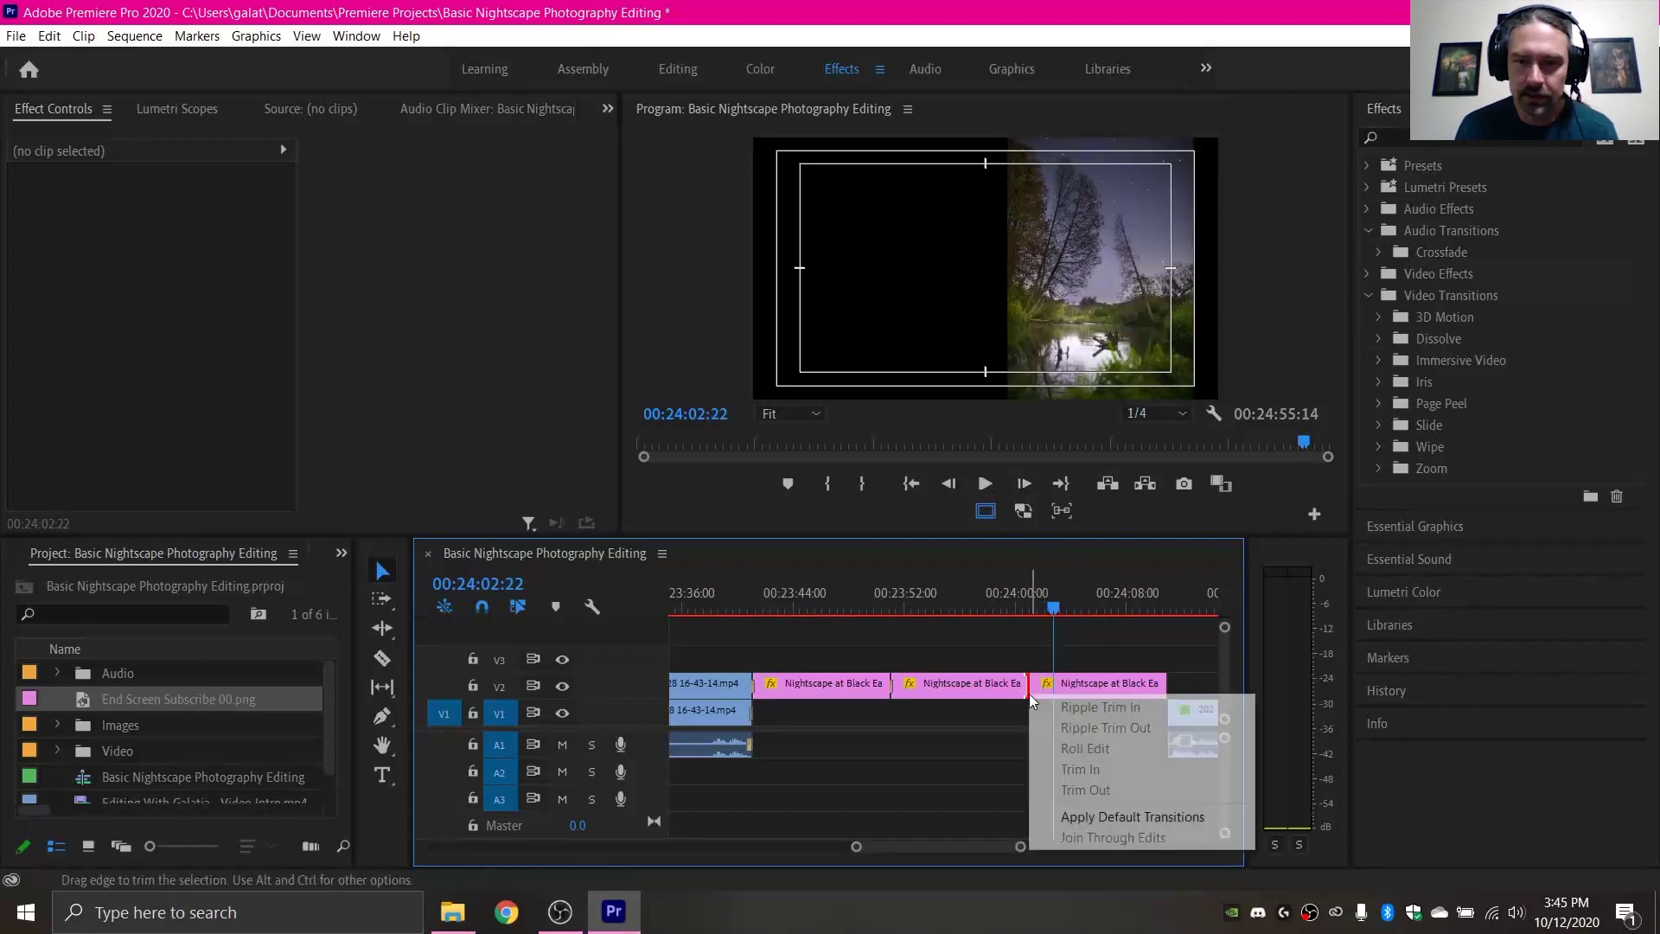
click(1078, 808)
Review the new transition, then clear the crossfade between the two image clips so they cut directly
click(1014, 608)
key(space)
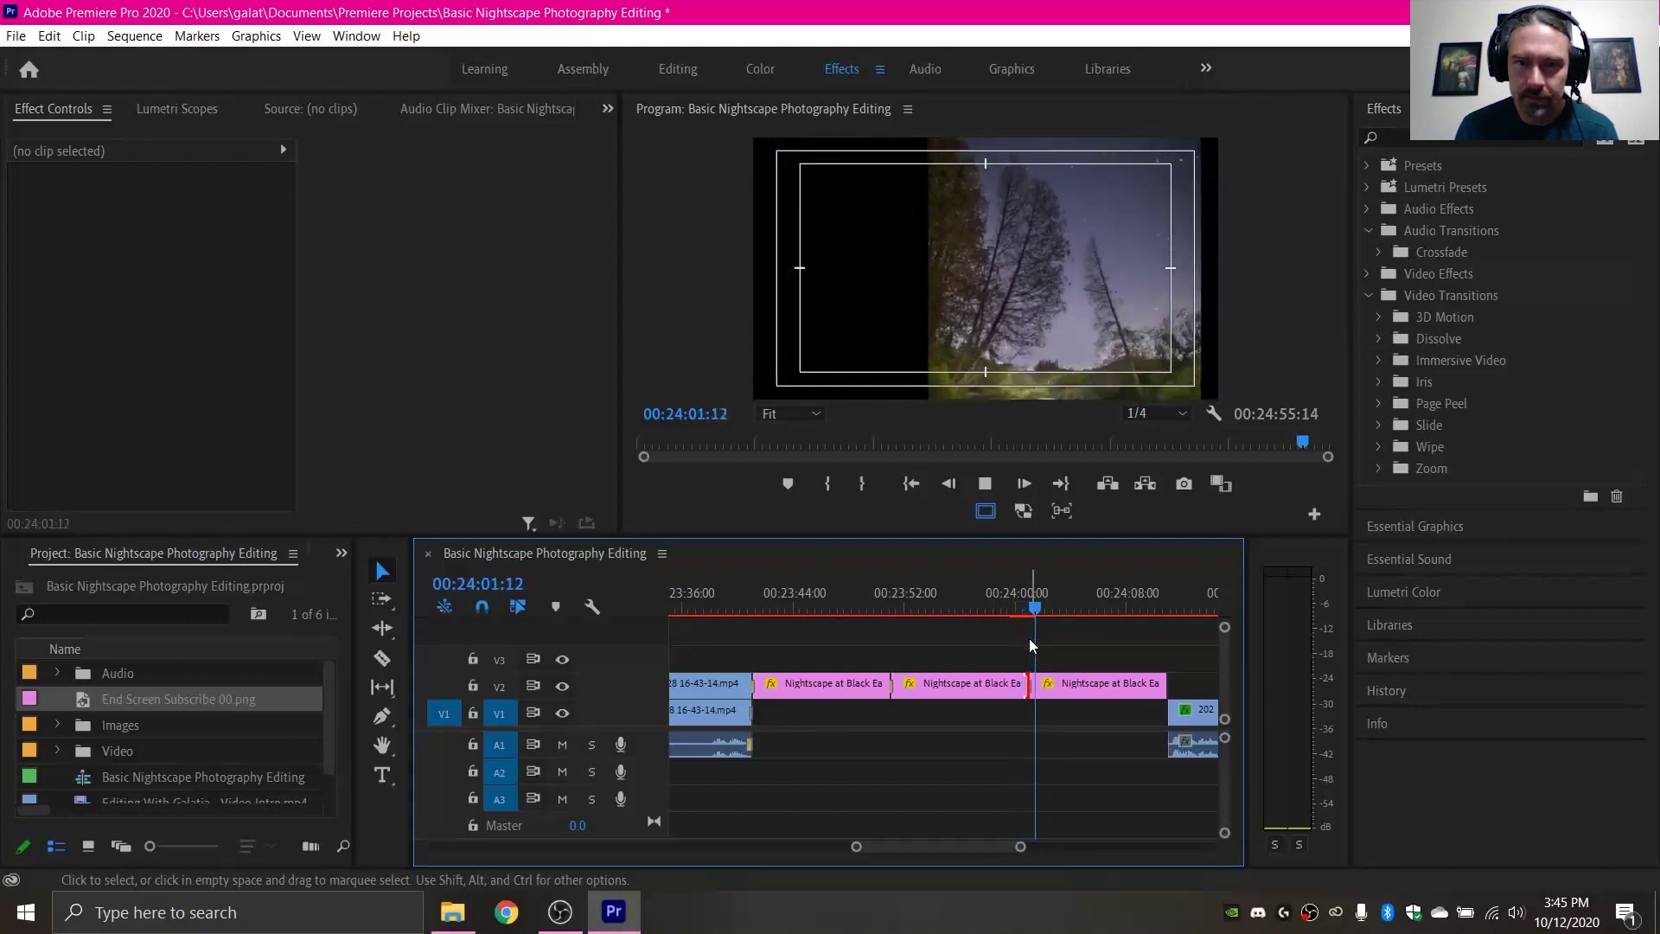
key(space)
key(=)
key(=)
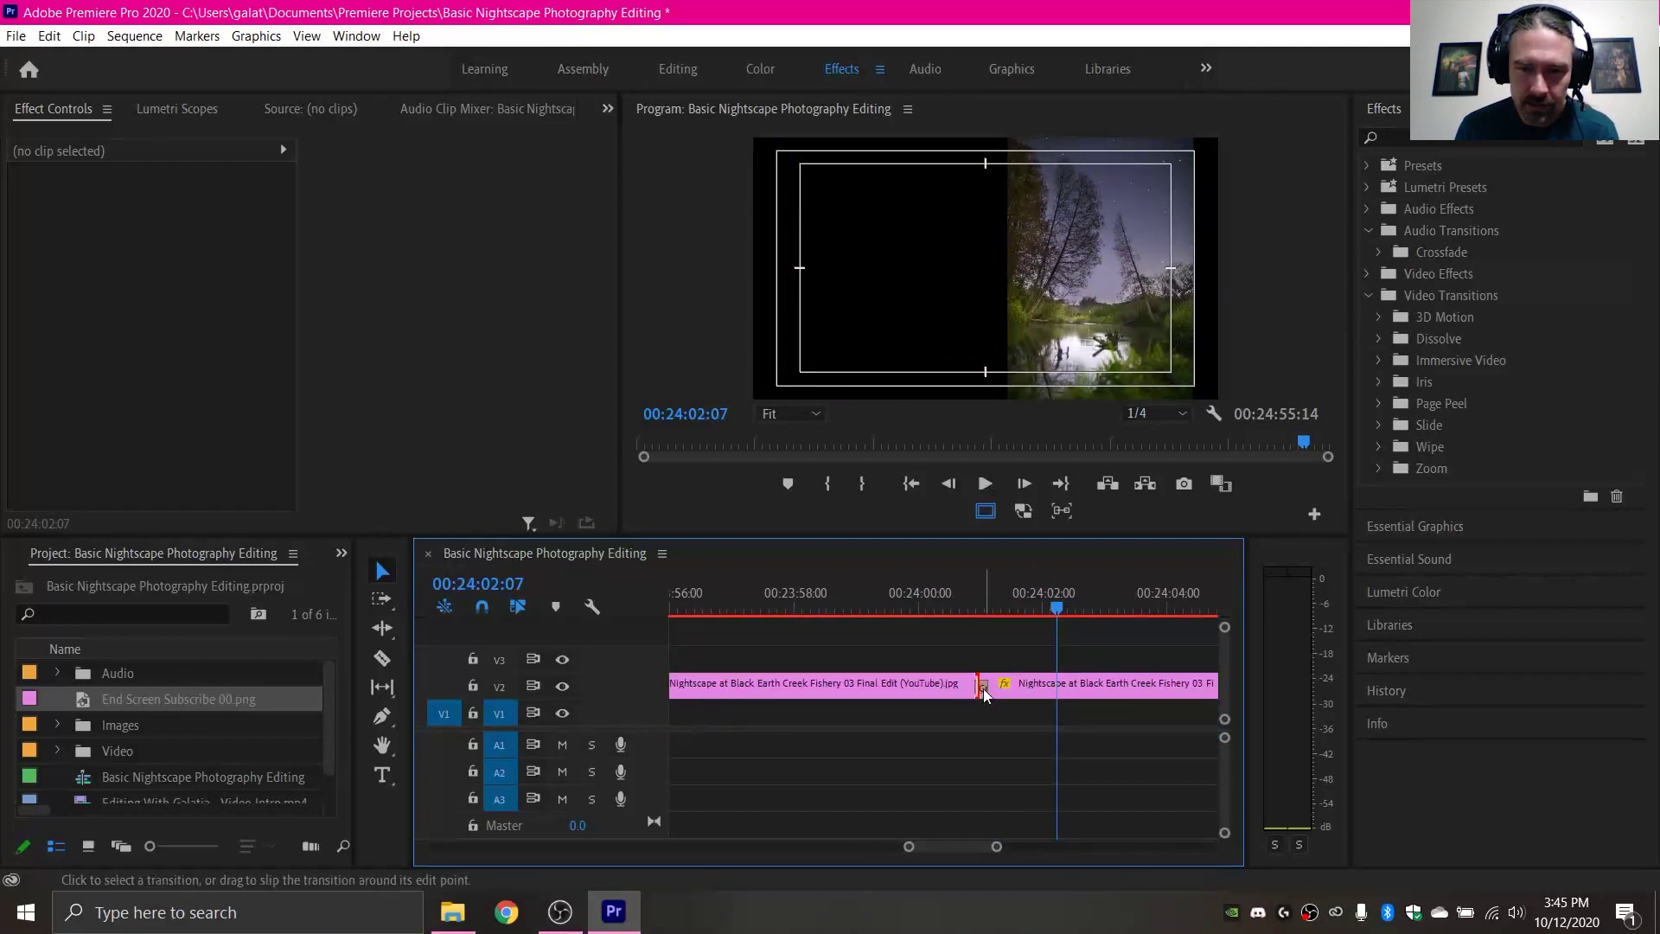
right_click(983, 690)
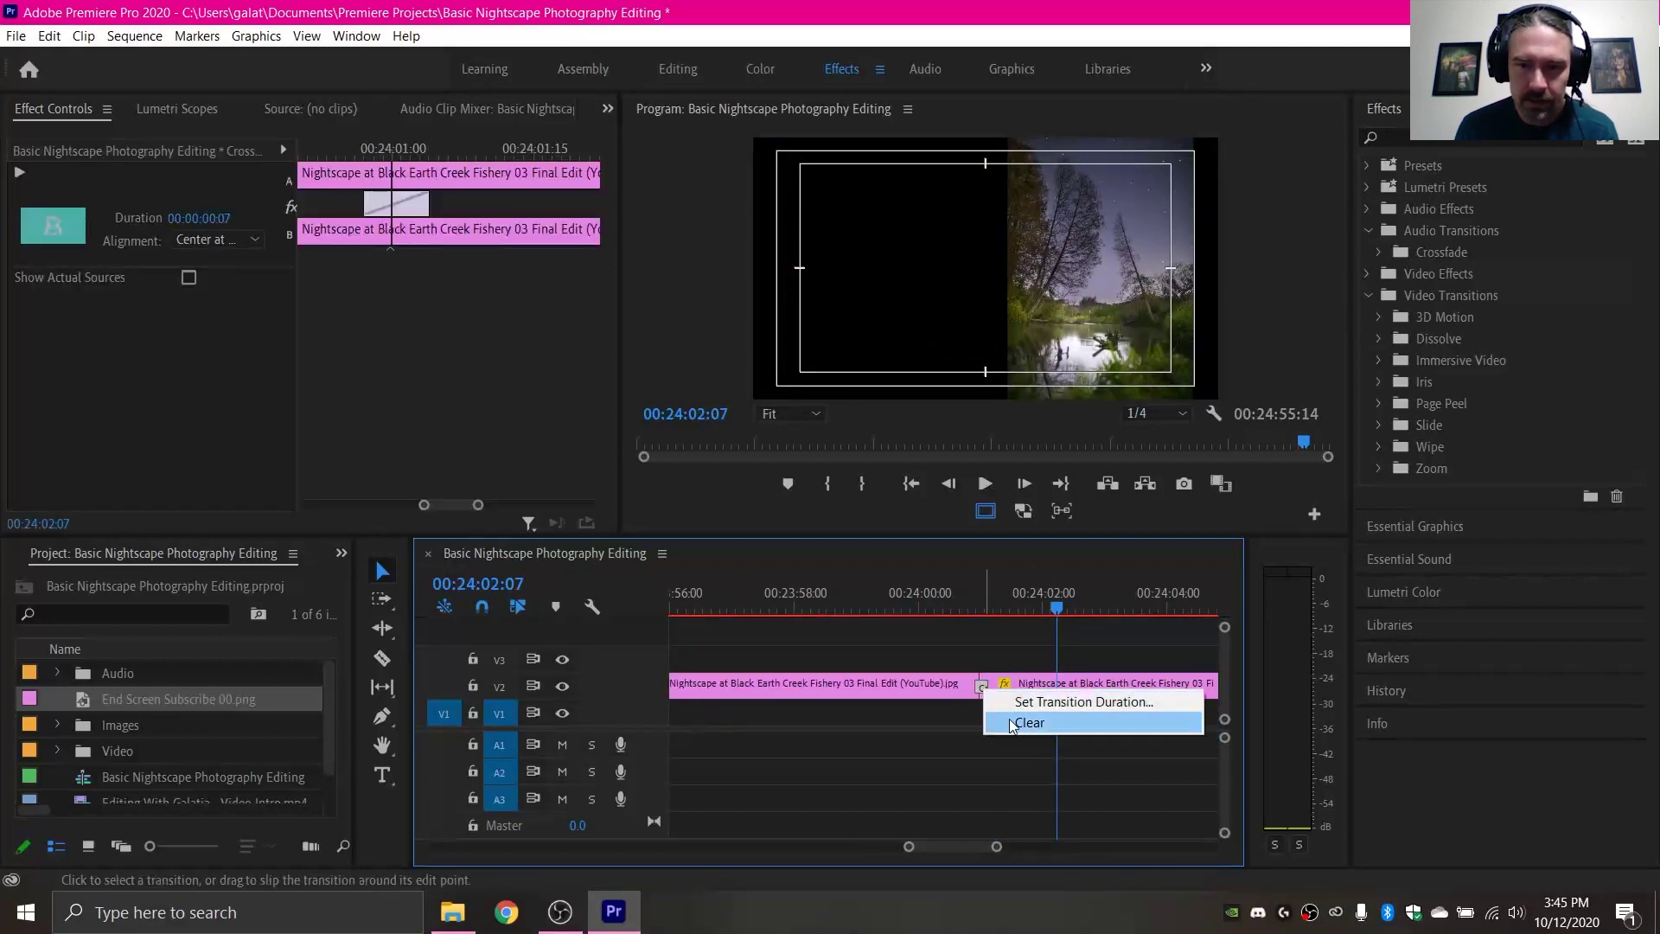
click(1013, 725)
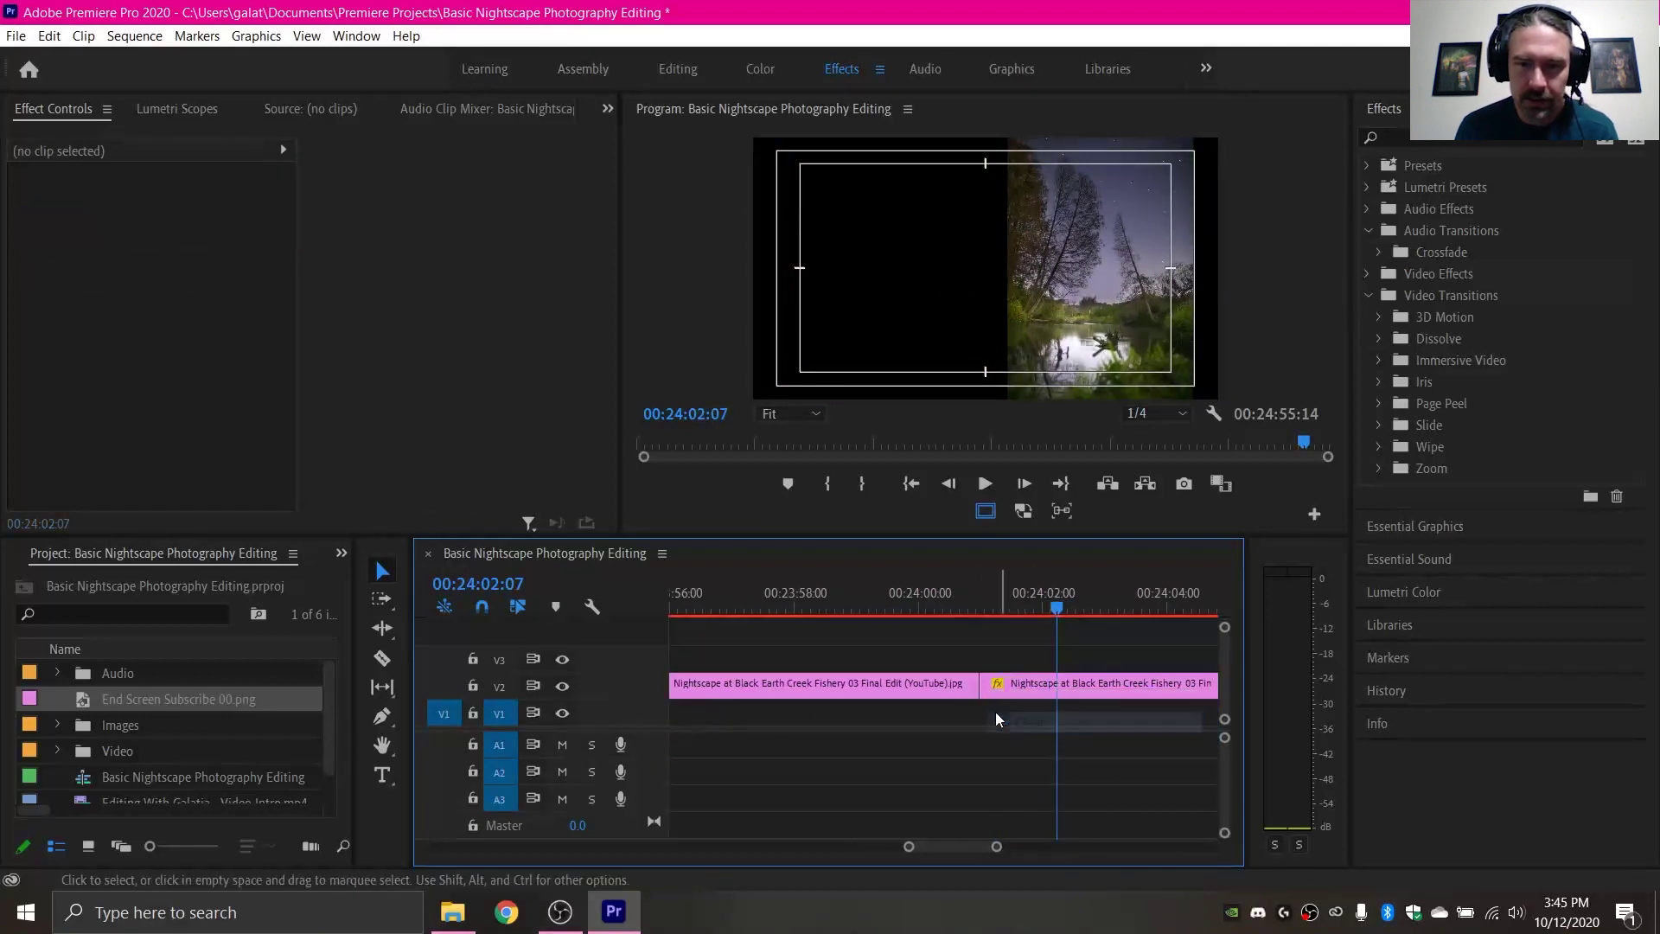
key(-)
key(-)
key(-)
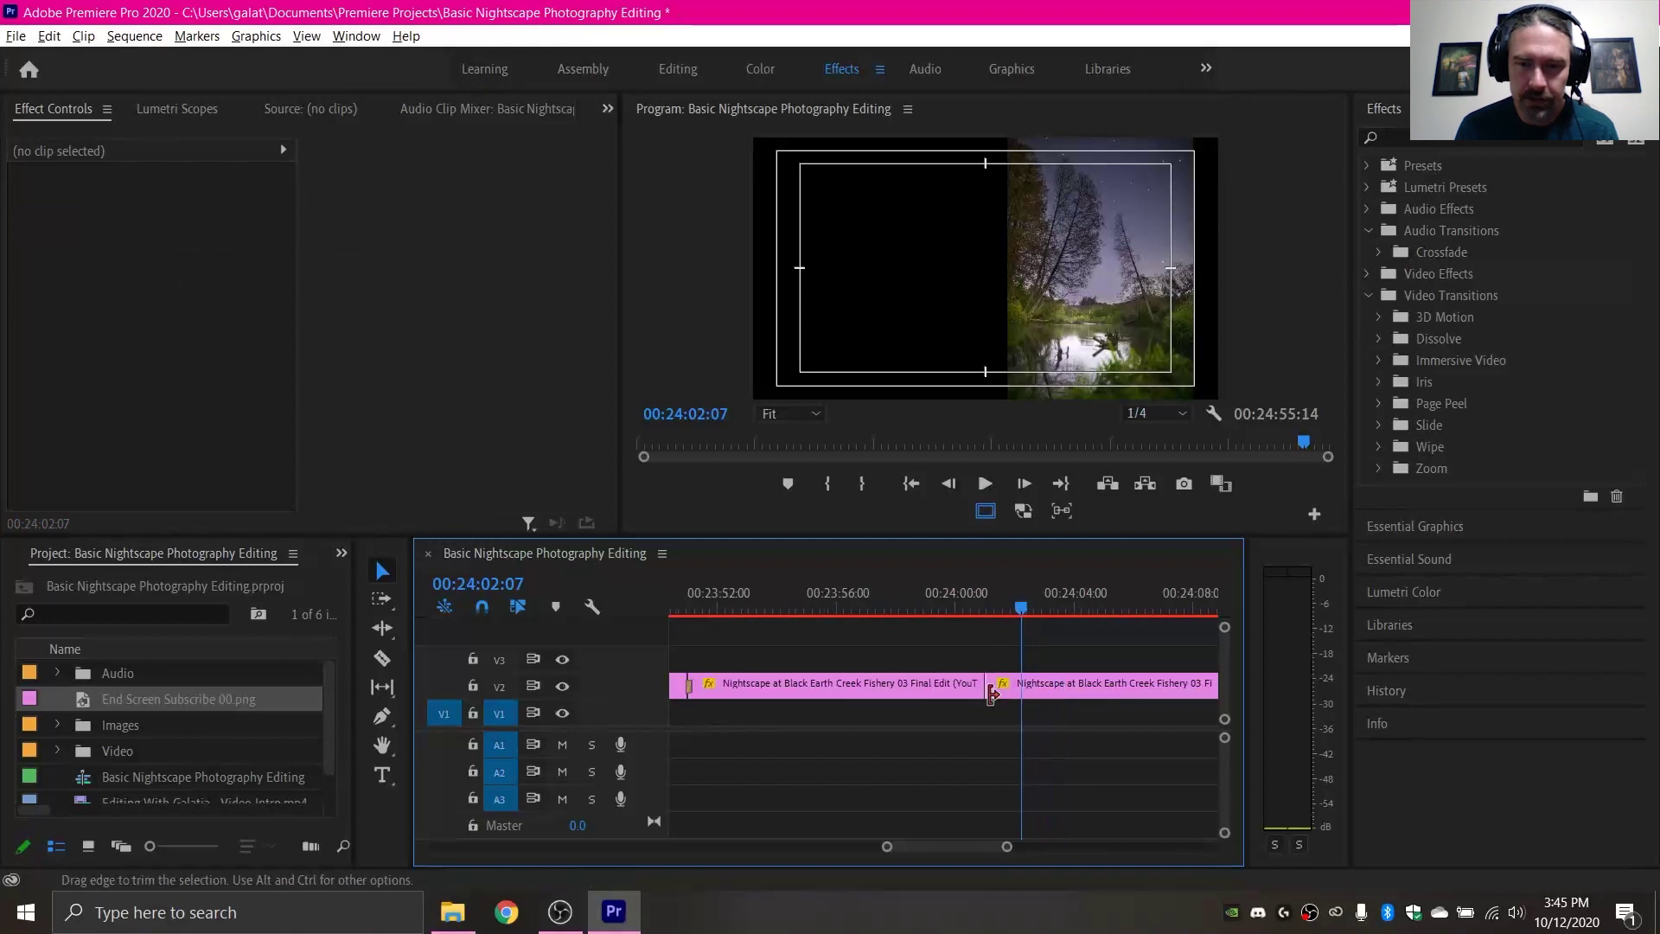
Apply default crossfades where the video clip and its audio resume after the Nightscape images
scroll(1037, 715, down, 3)
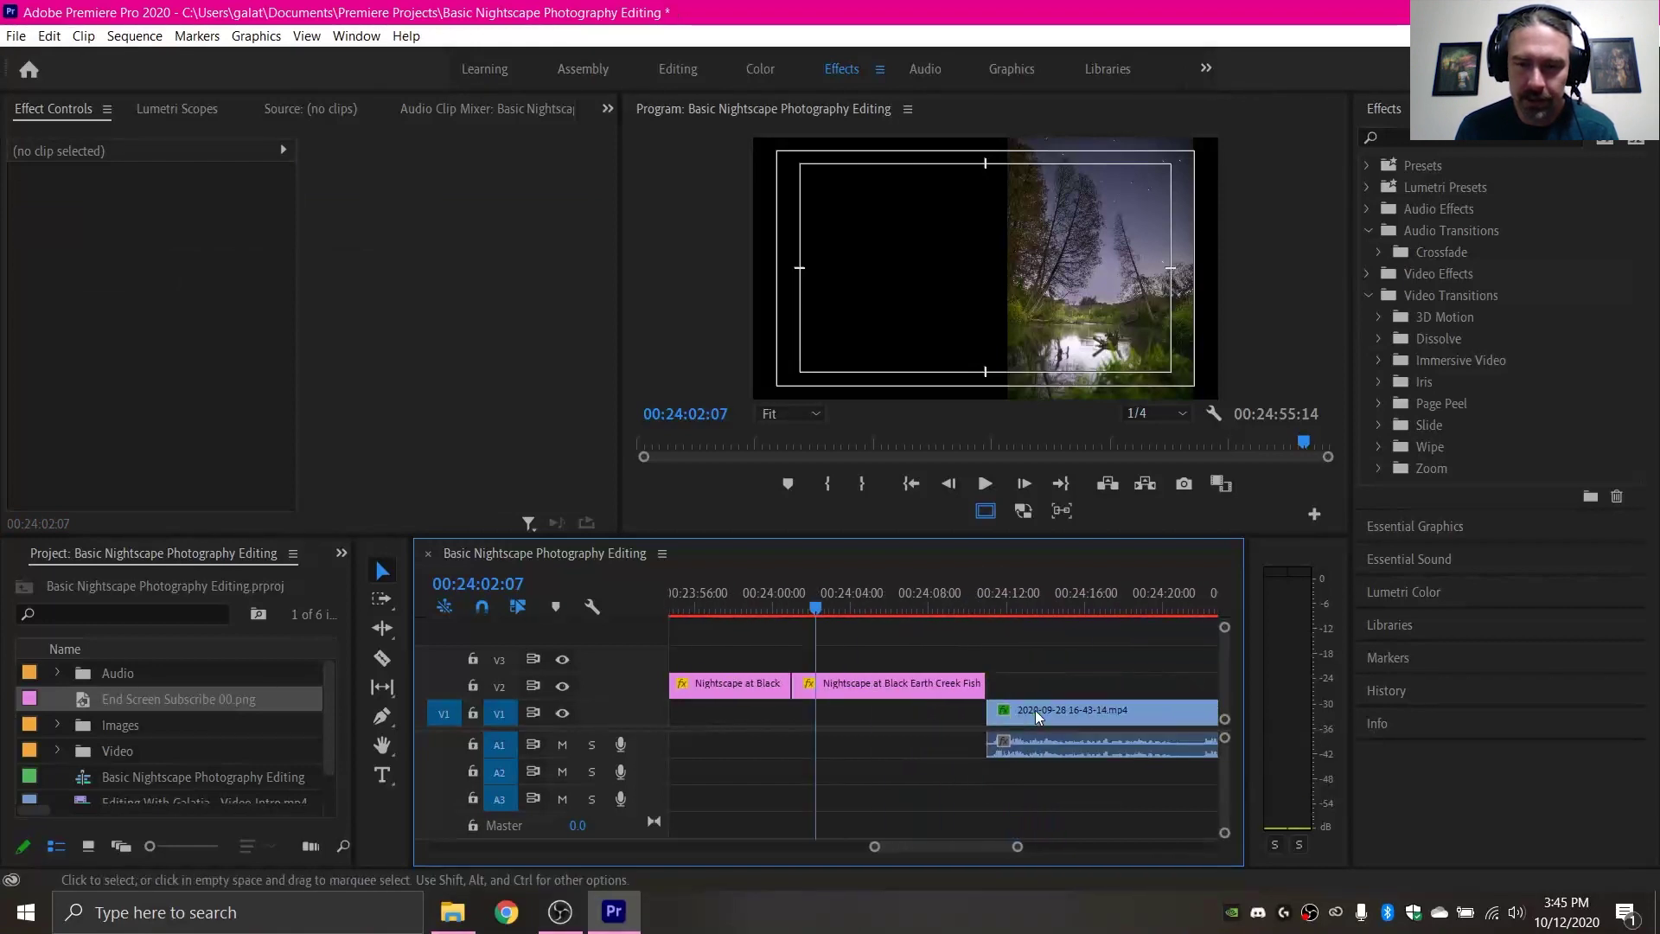
right_click(910, 683)
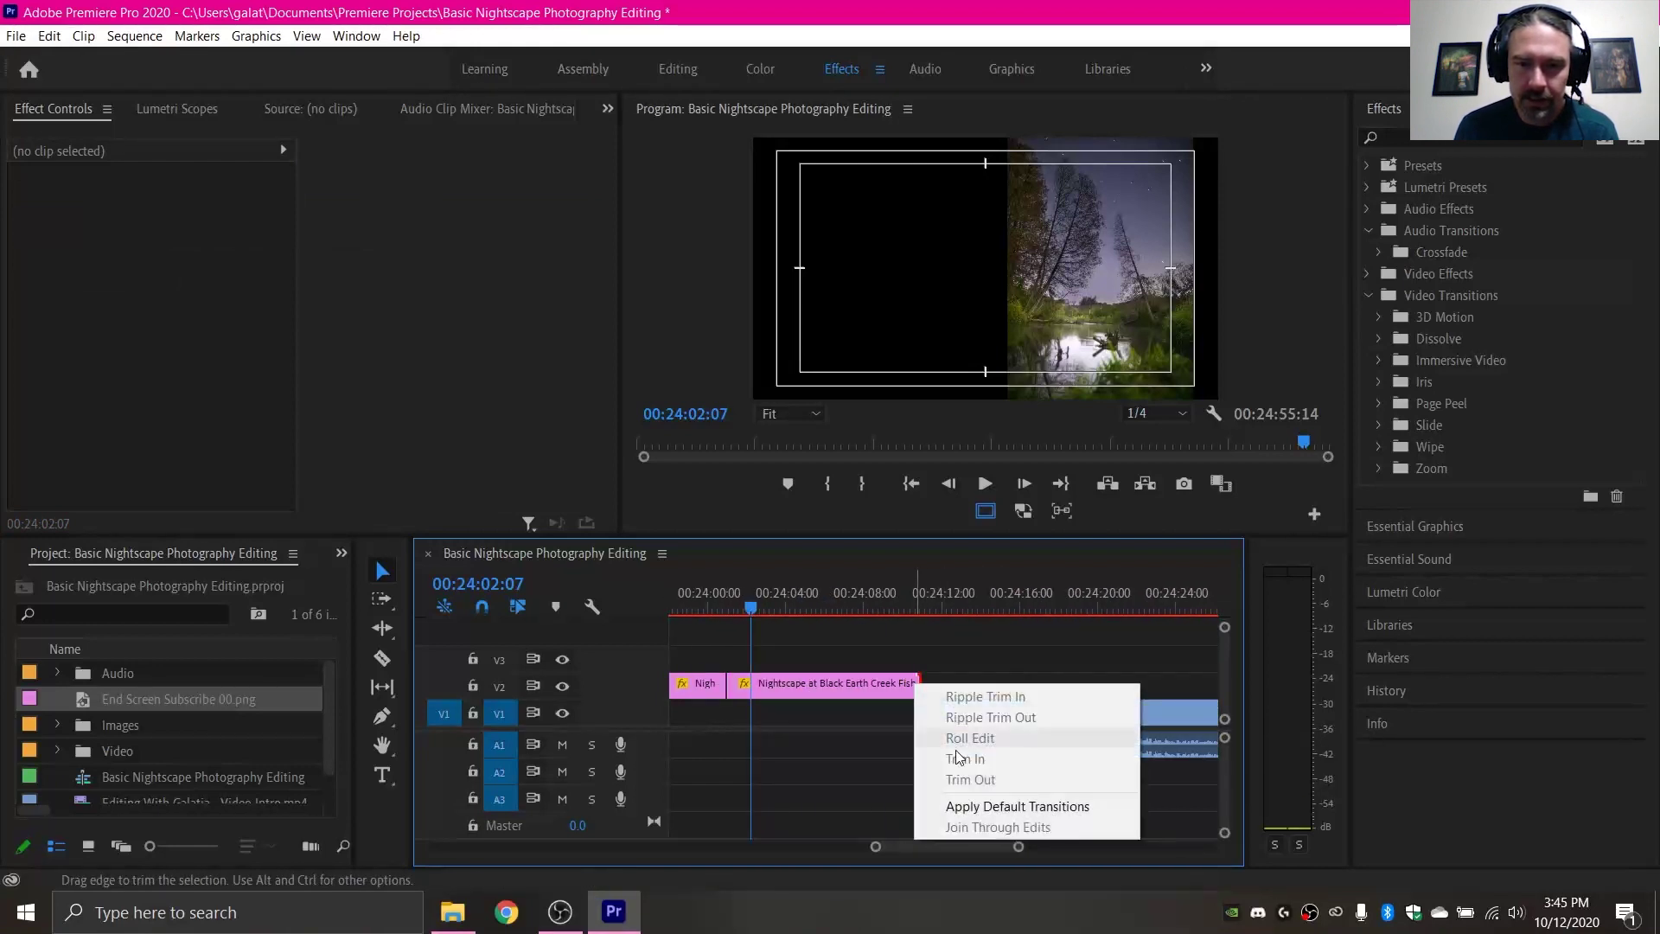
key(Escape)
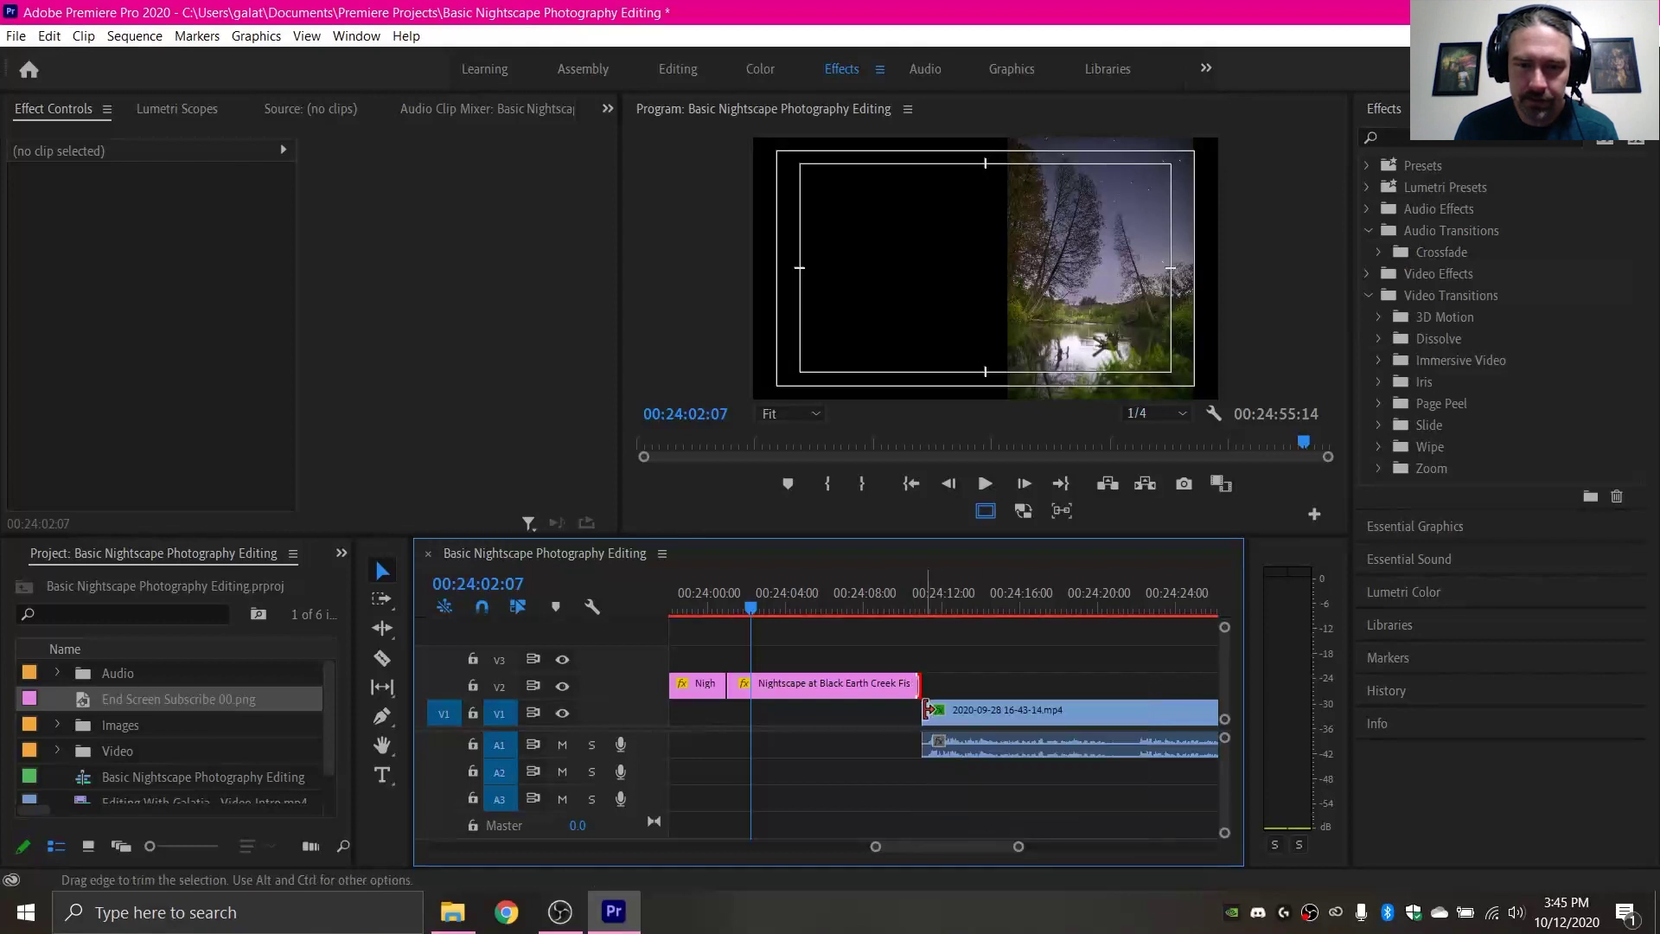
right_click(933, 718)
key(Escape)
right_click(933, 745)
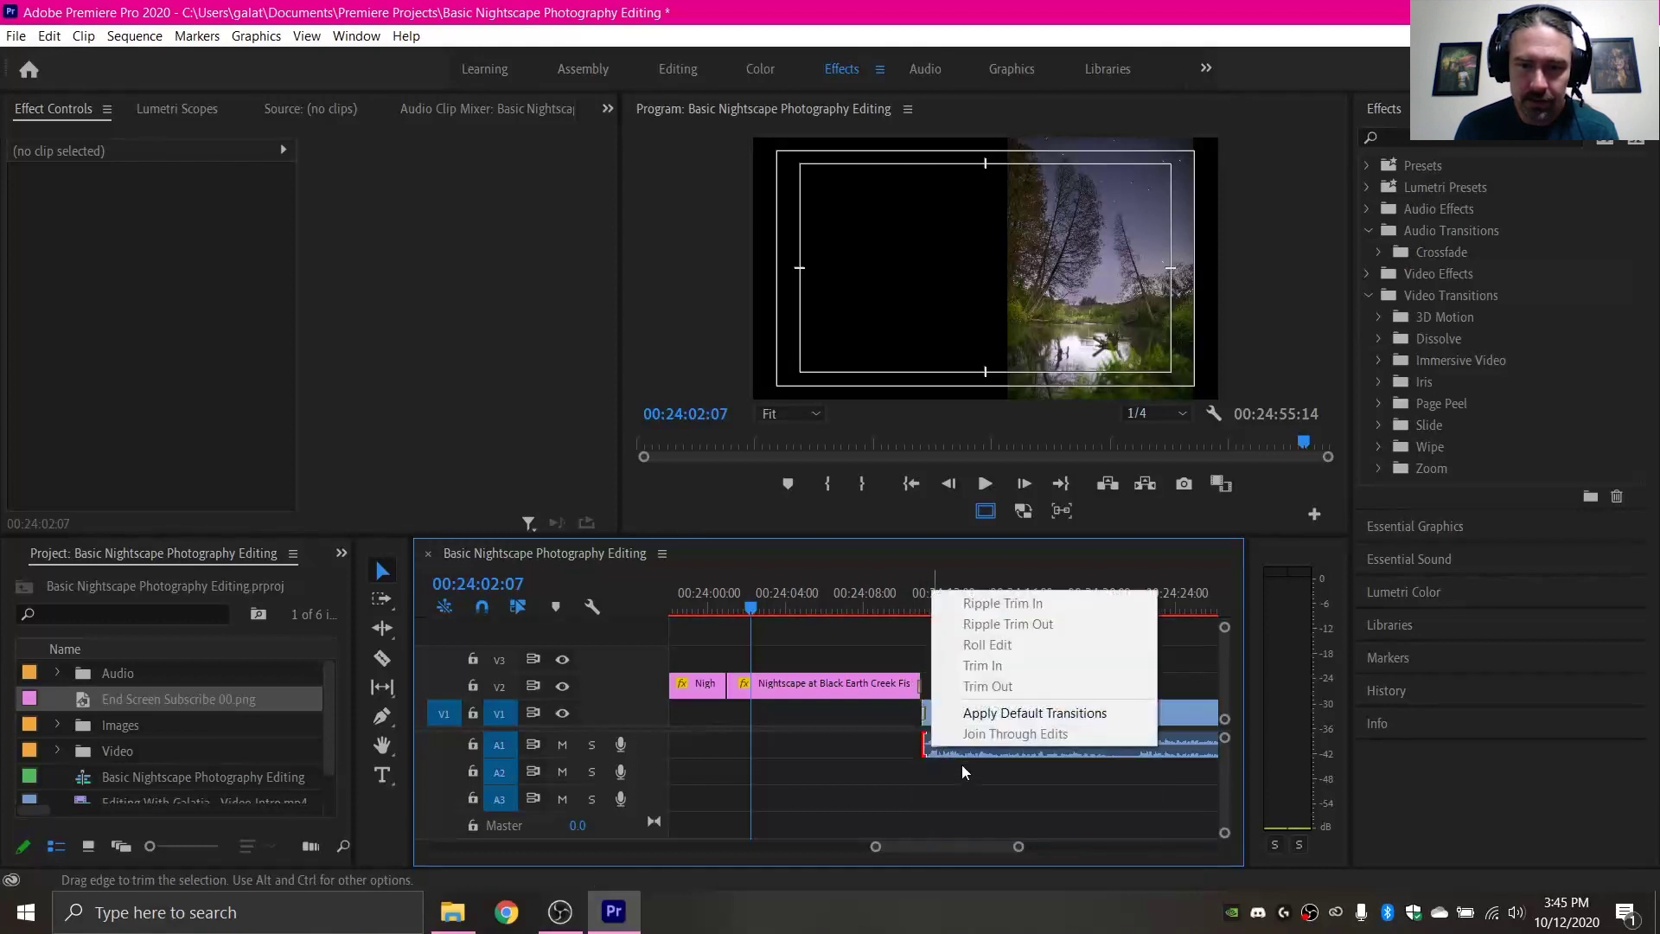
click(977, 711)
Add a default audio fade at the end of that clip's audio before the end screen
scroll(952, 741, down, 3)
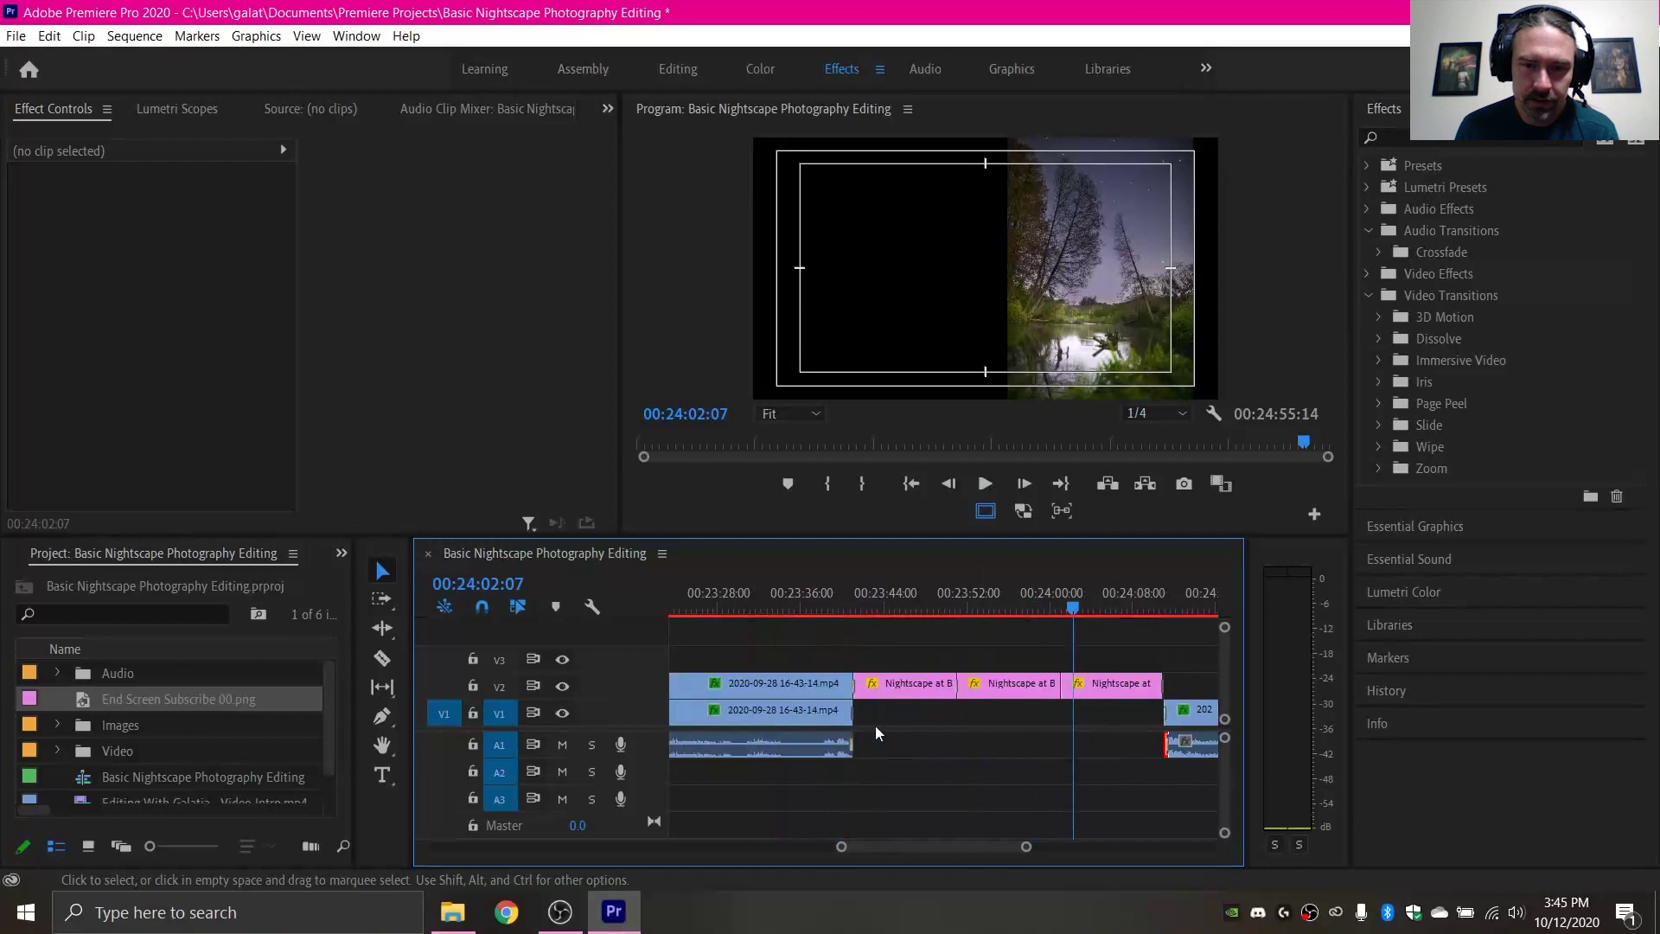
scroll(1055, 741, down, 2)
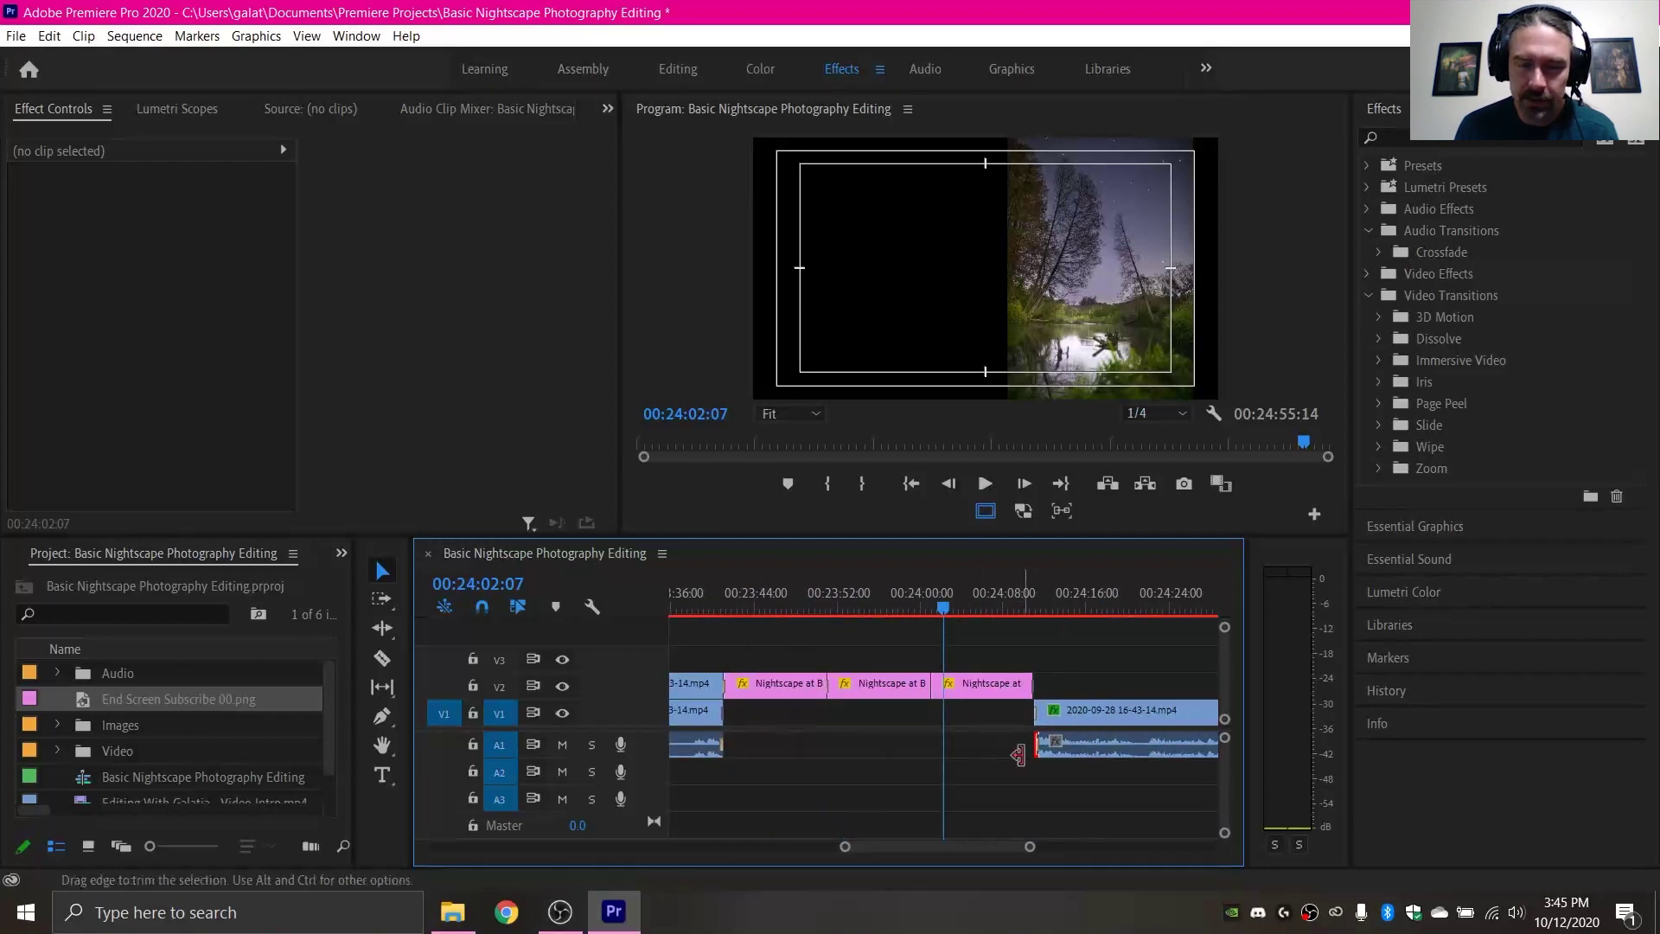
scroll(1024, 752, down, 4)
scroll(984, 750, up, 2)
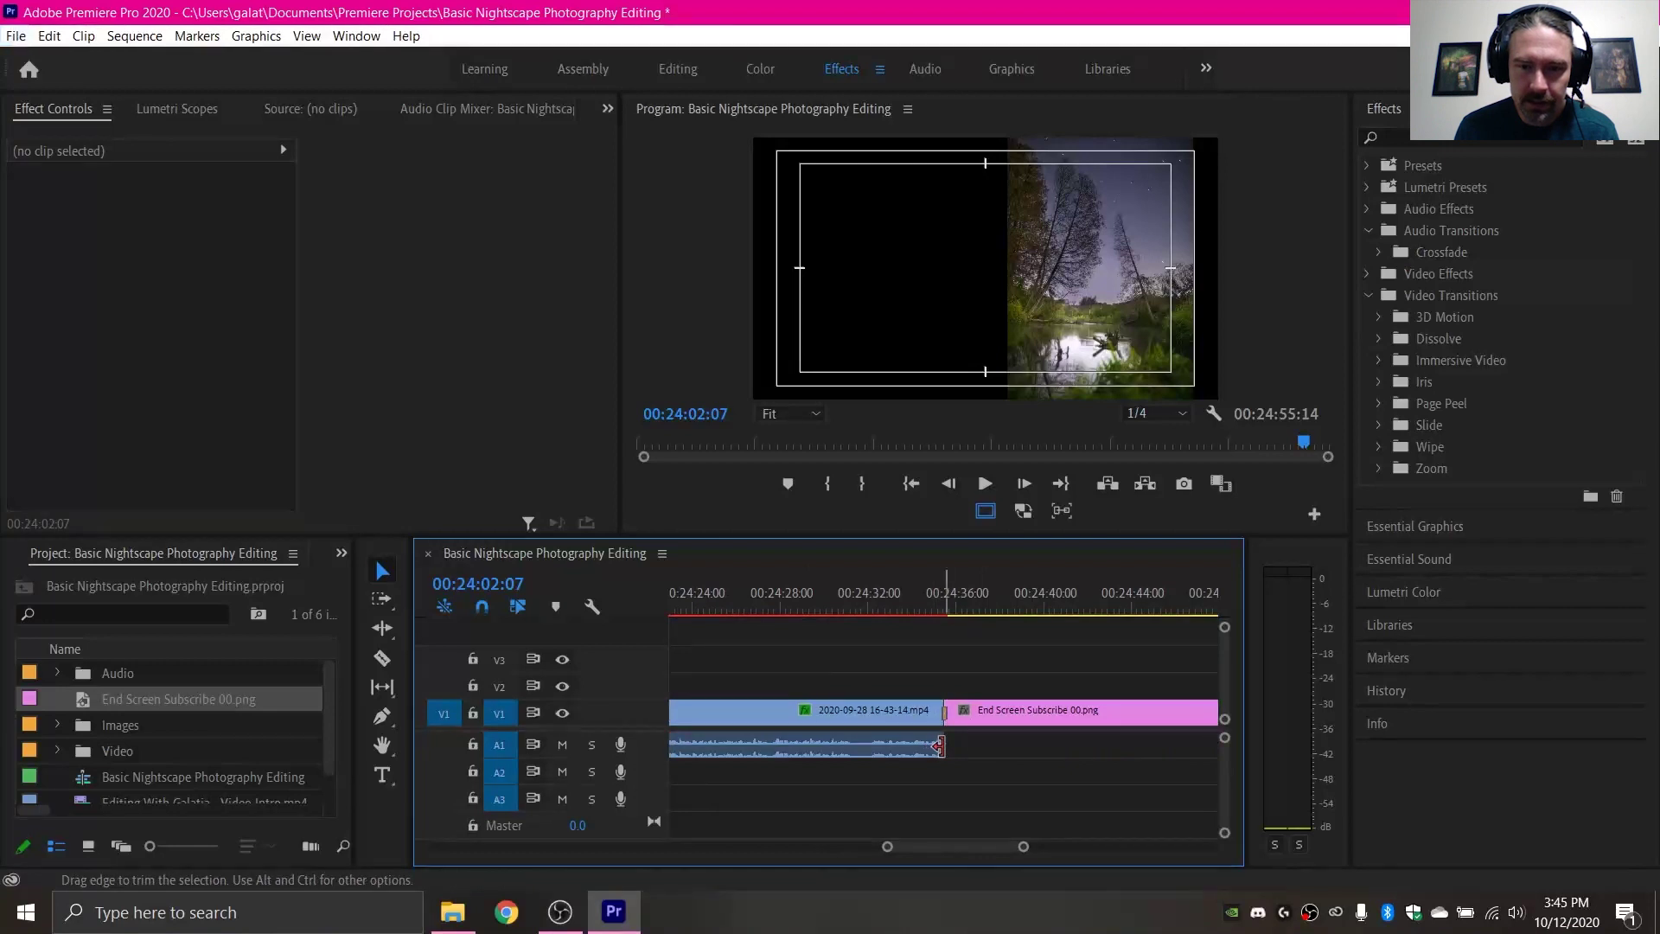
right_click(939, 746)
click(976, 715)
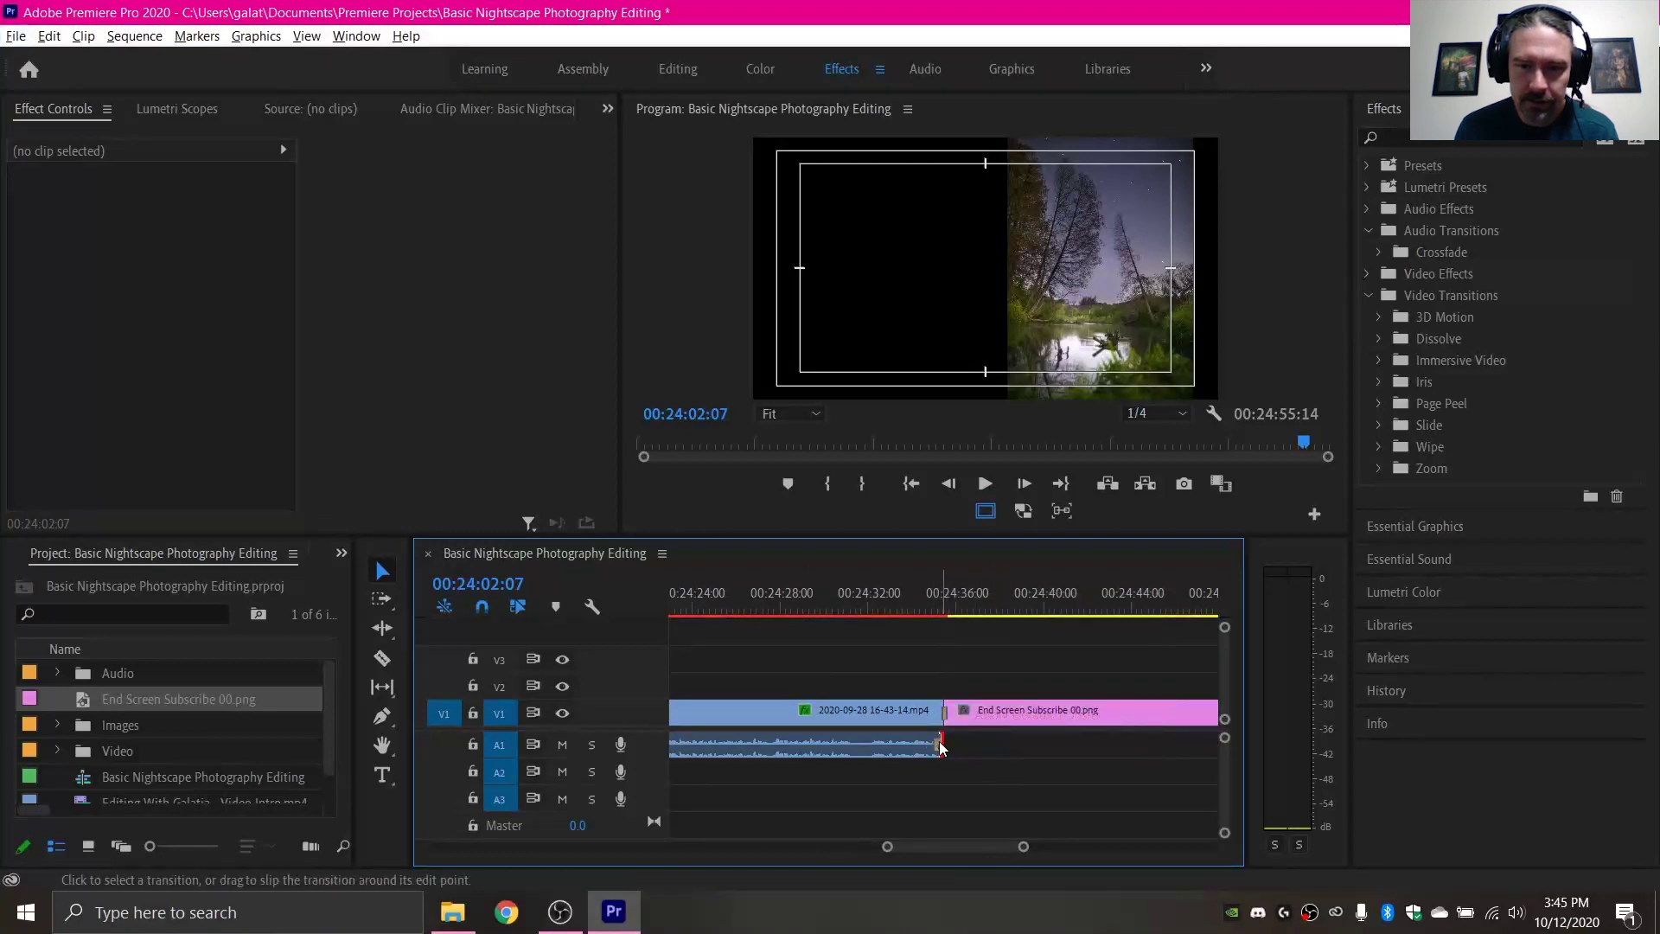
scroll(939, 744, down, 3)
scroll(940, 747, down, 3)
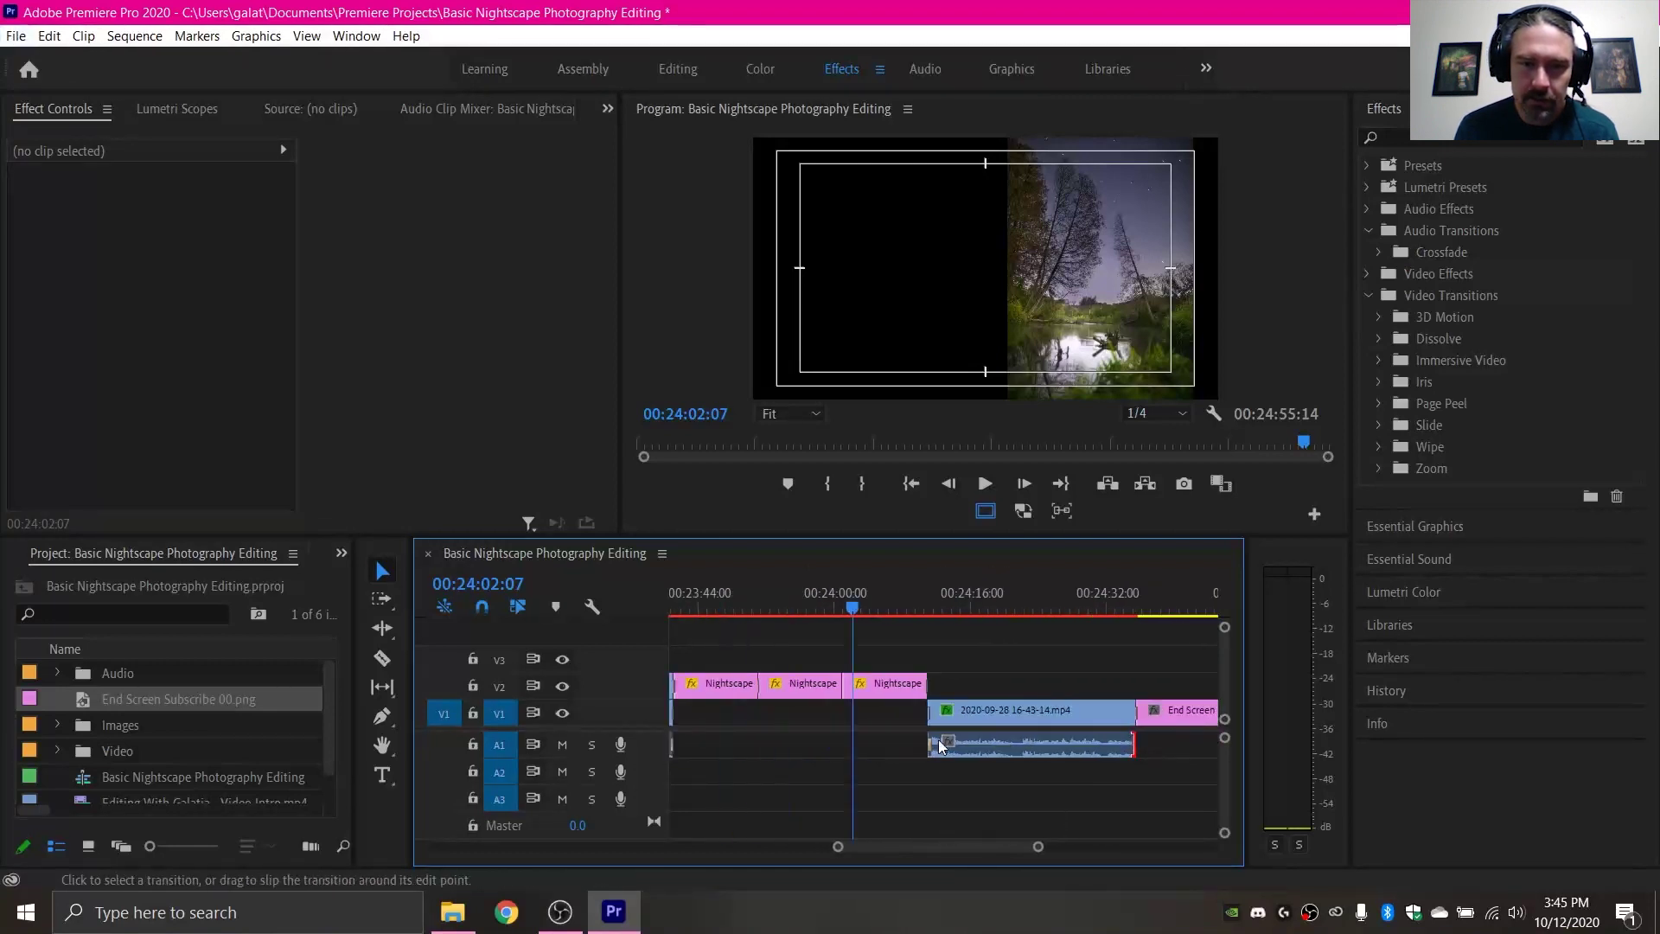
scroll(939, 745, up, 8)
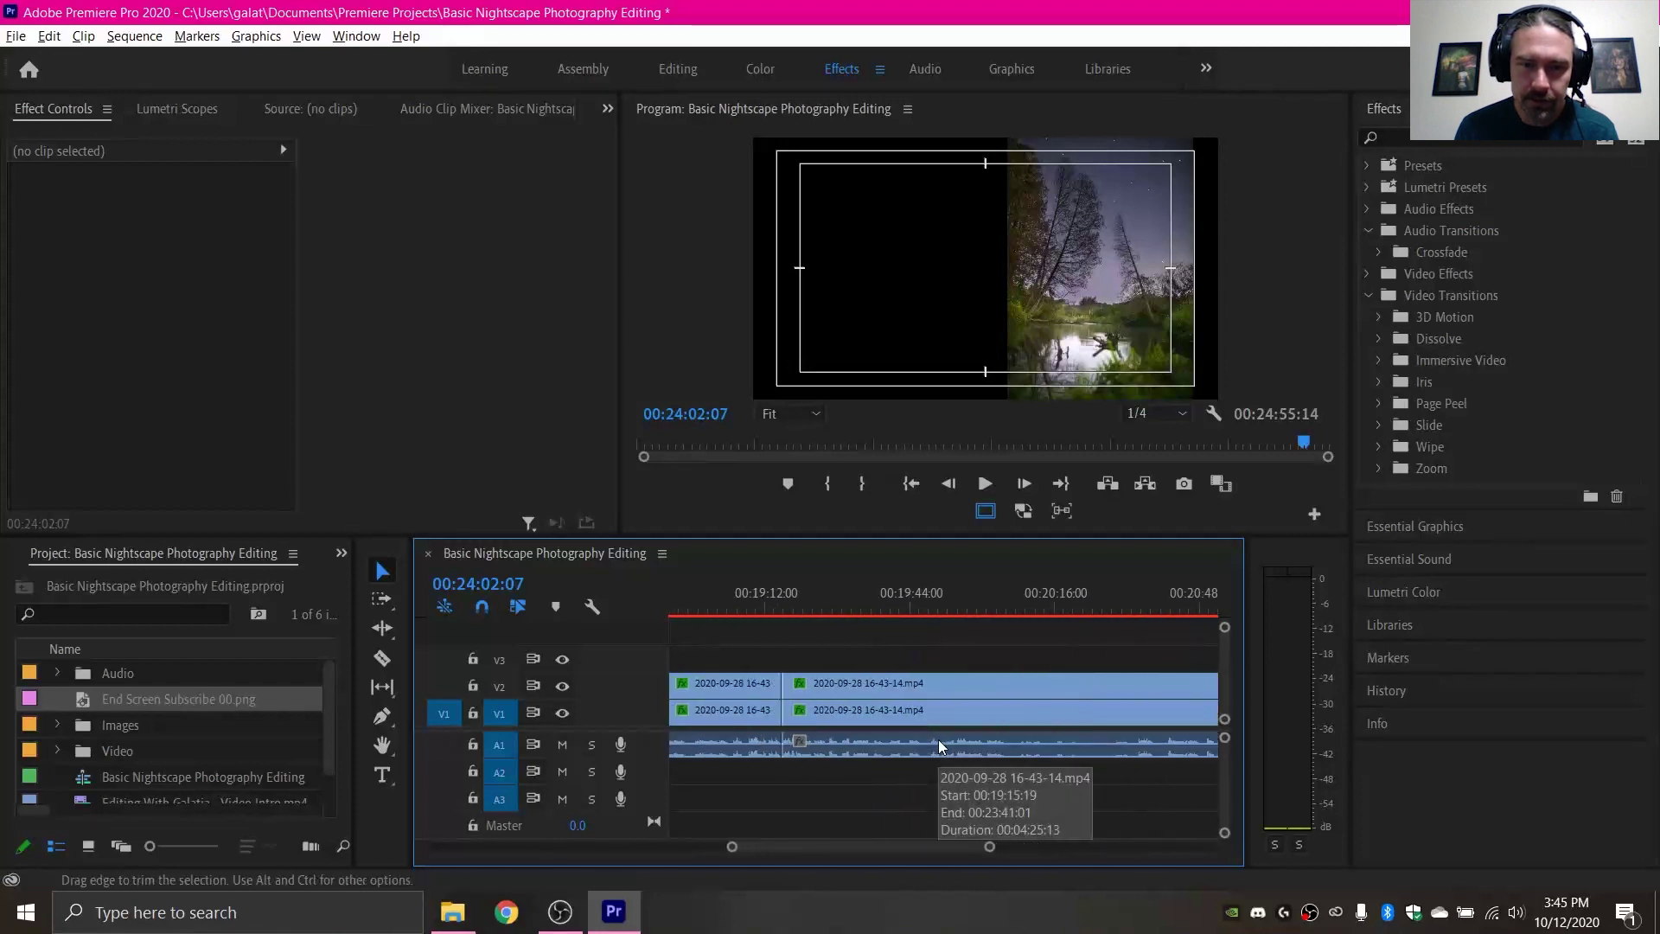
scroll(939, 745, down, 6)
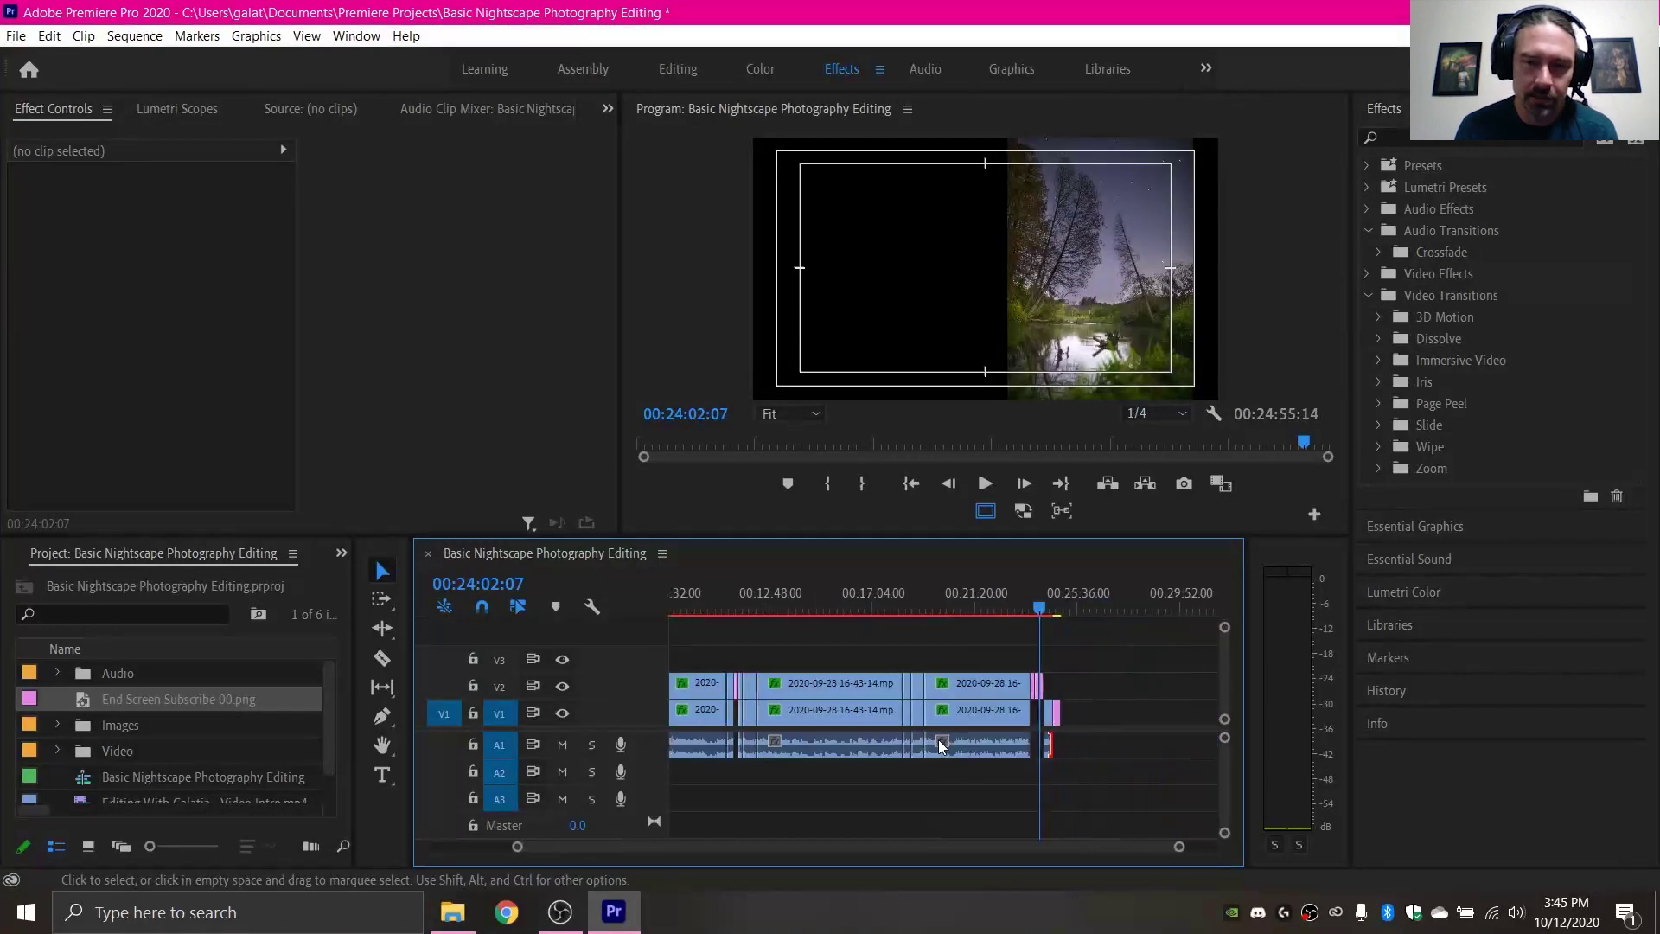
scroll(940, 745, up, 3)
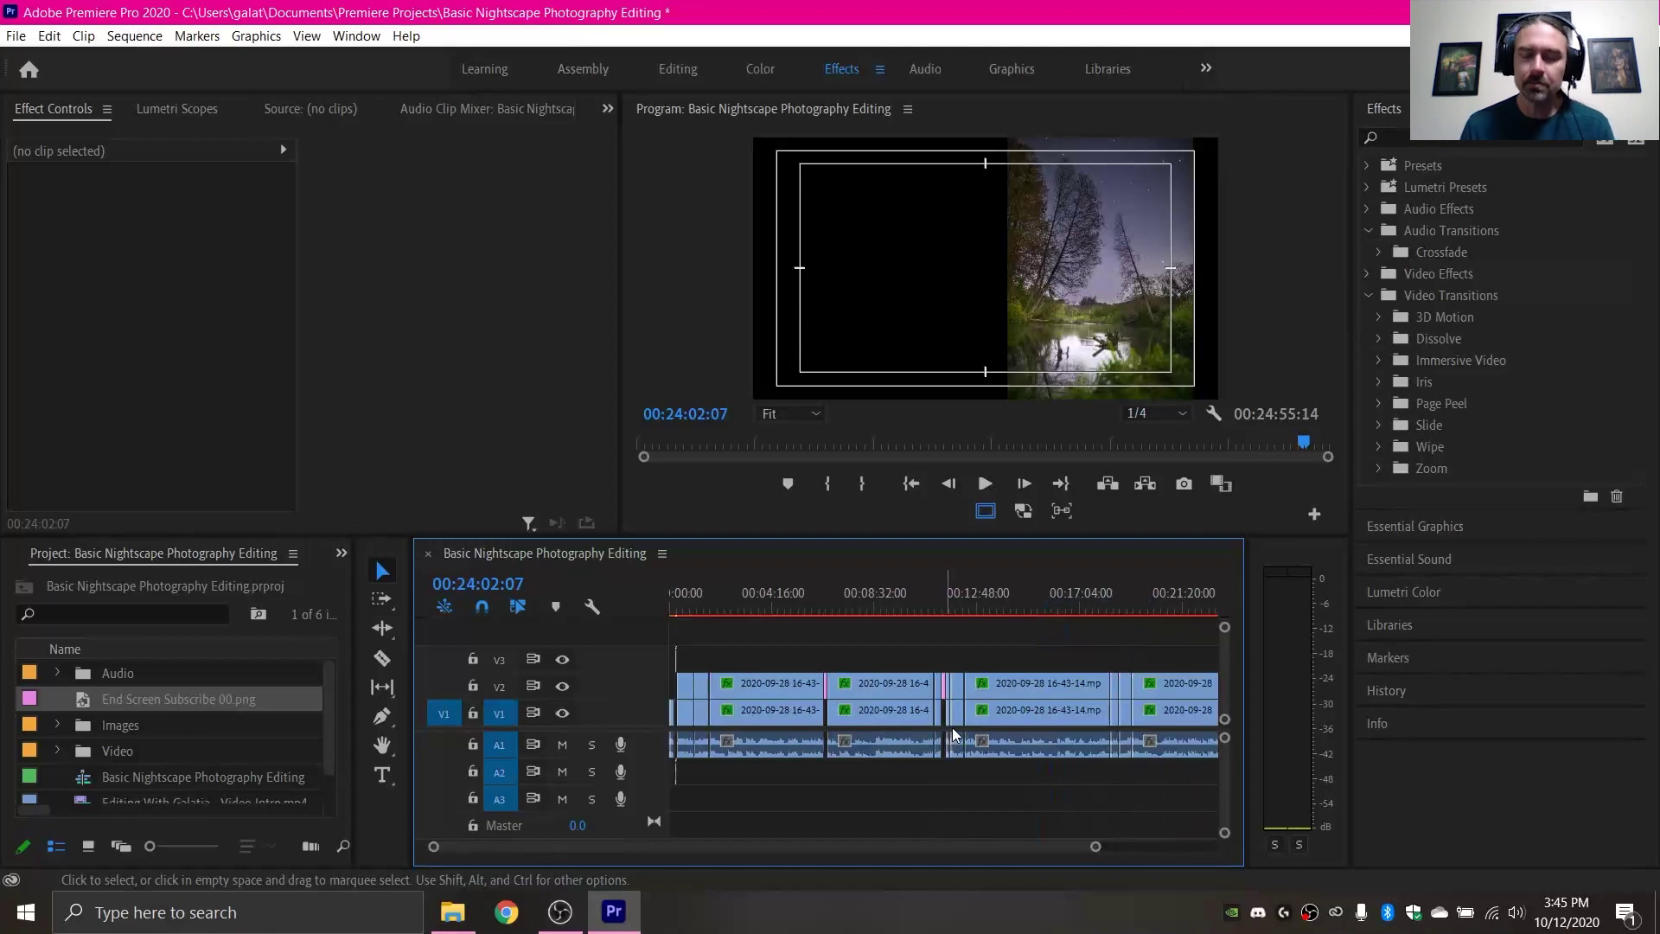